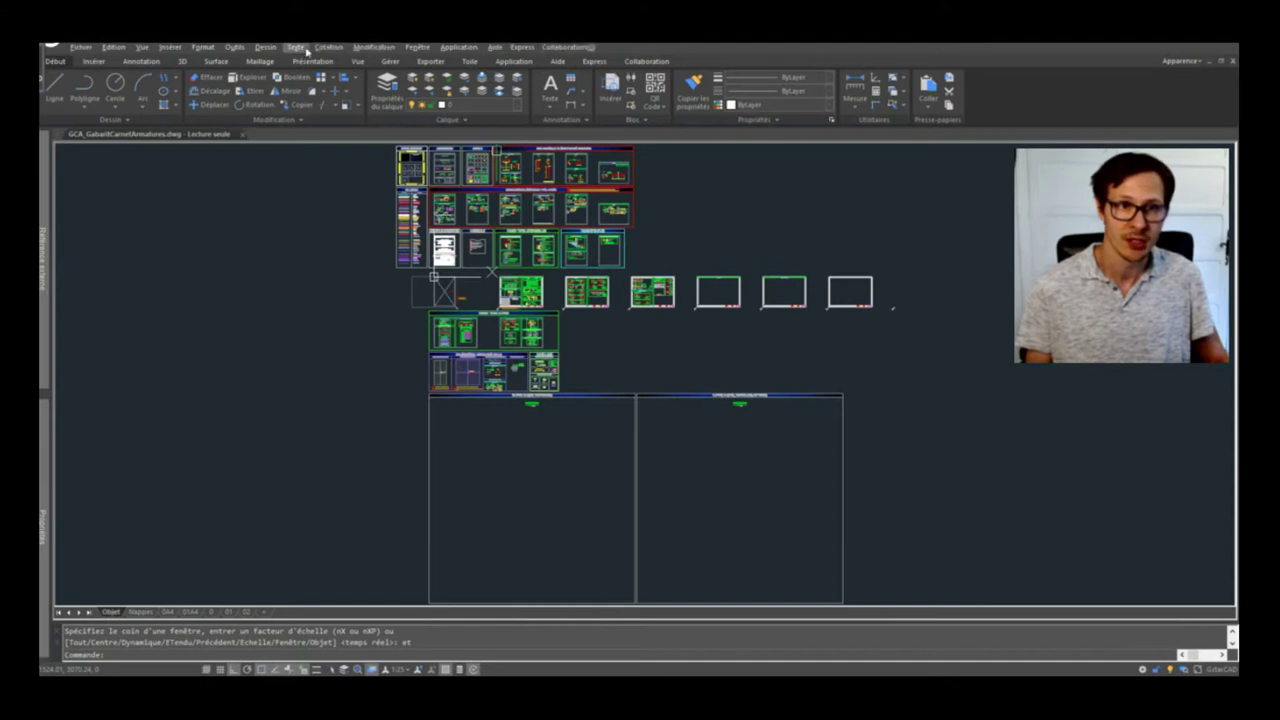
# Run OPTIONS and uncheck 'Afficher onglets fichier' on the Afficher tab
pyautogui.click(203, 47)
pyautogui.moveTo(234, 47)
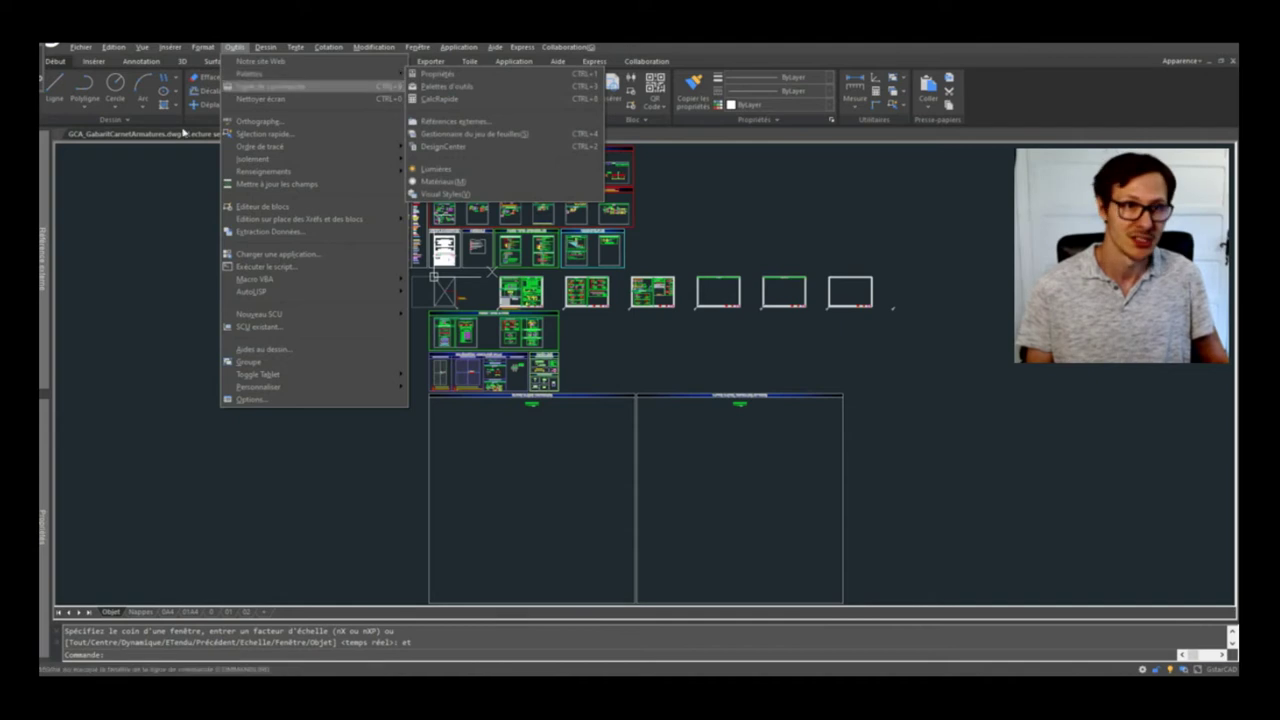
pyautogui.click(154, 184)
pyautogui.click(195, 230)
pyautogui.write('options')
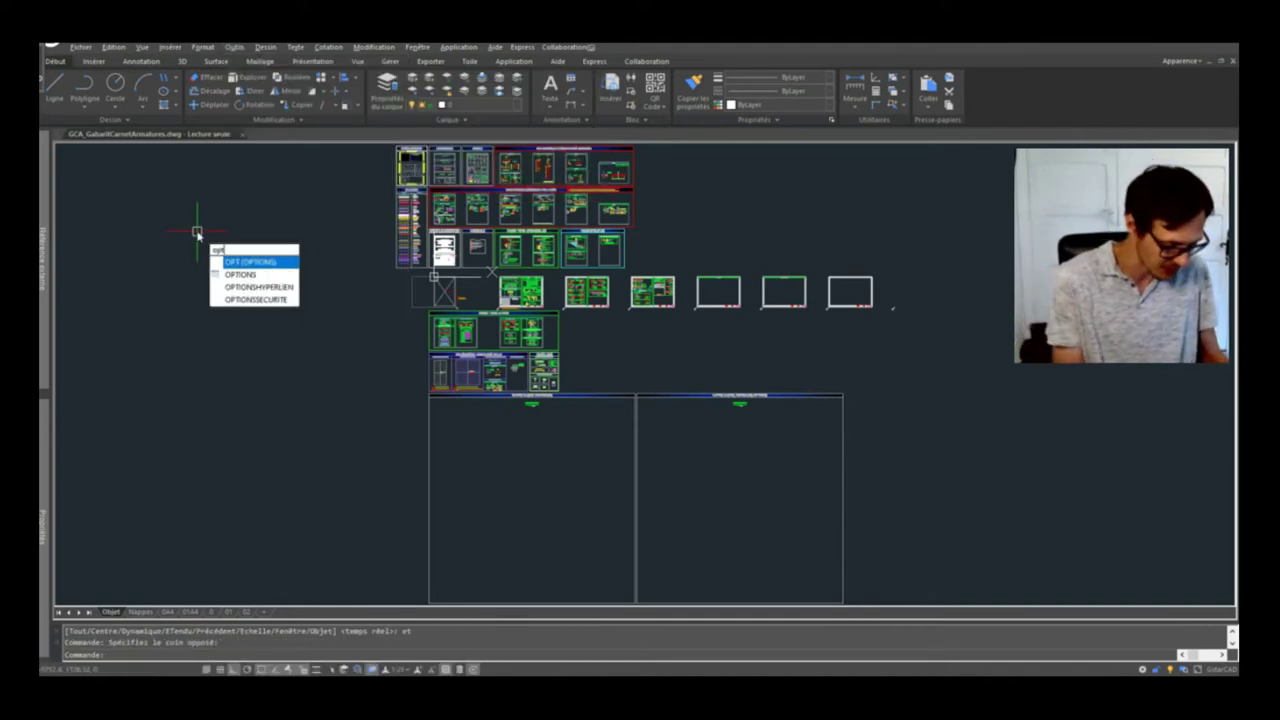
pyautogui.press('Return')
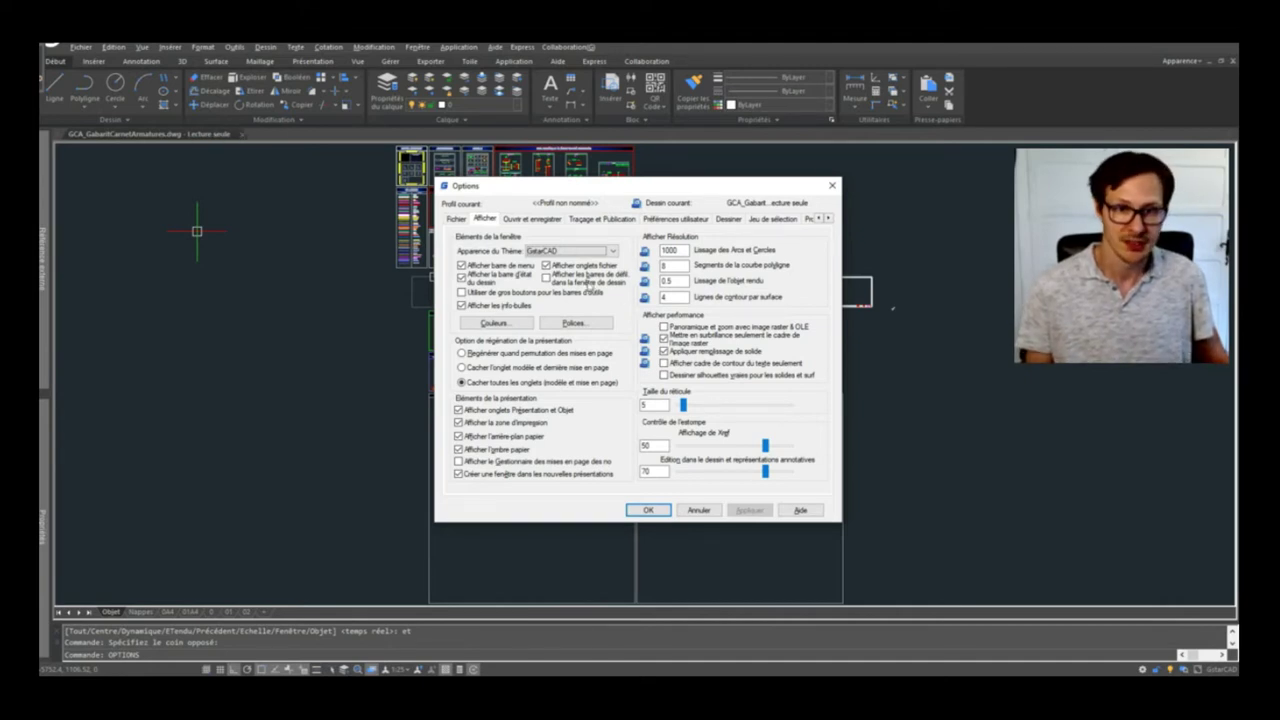
pyautogui.click(585, 270)
# Confirm the Options change, then browse the Modification and Fenêtre menus to reach Outils
pyautogui.click(648, 510)
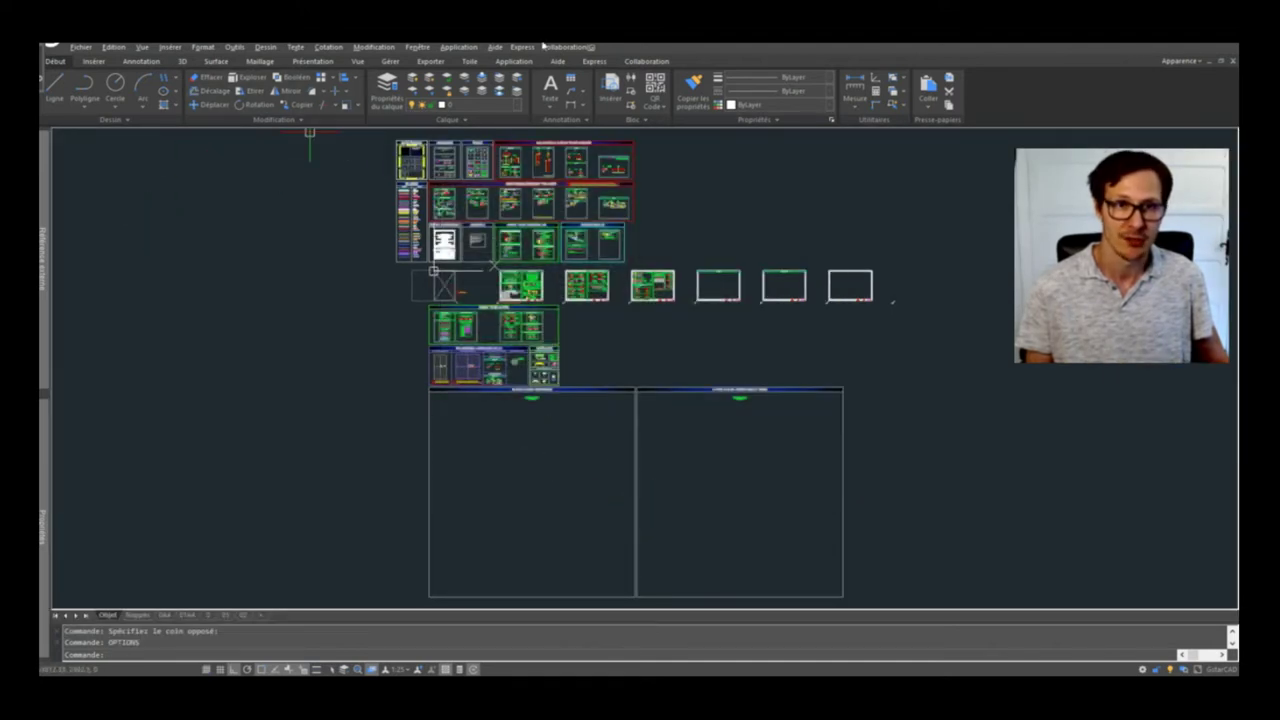
pyautogui.click(376, 47)
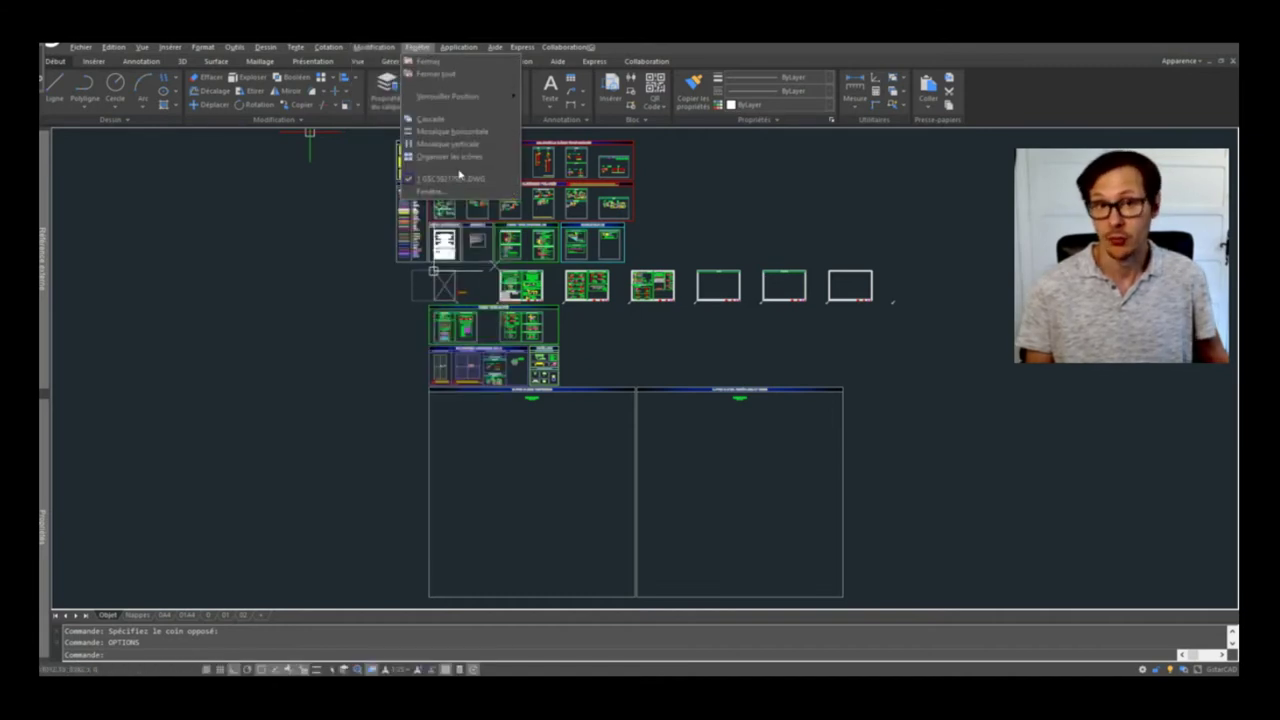
pyautogui.click(228, 166)
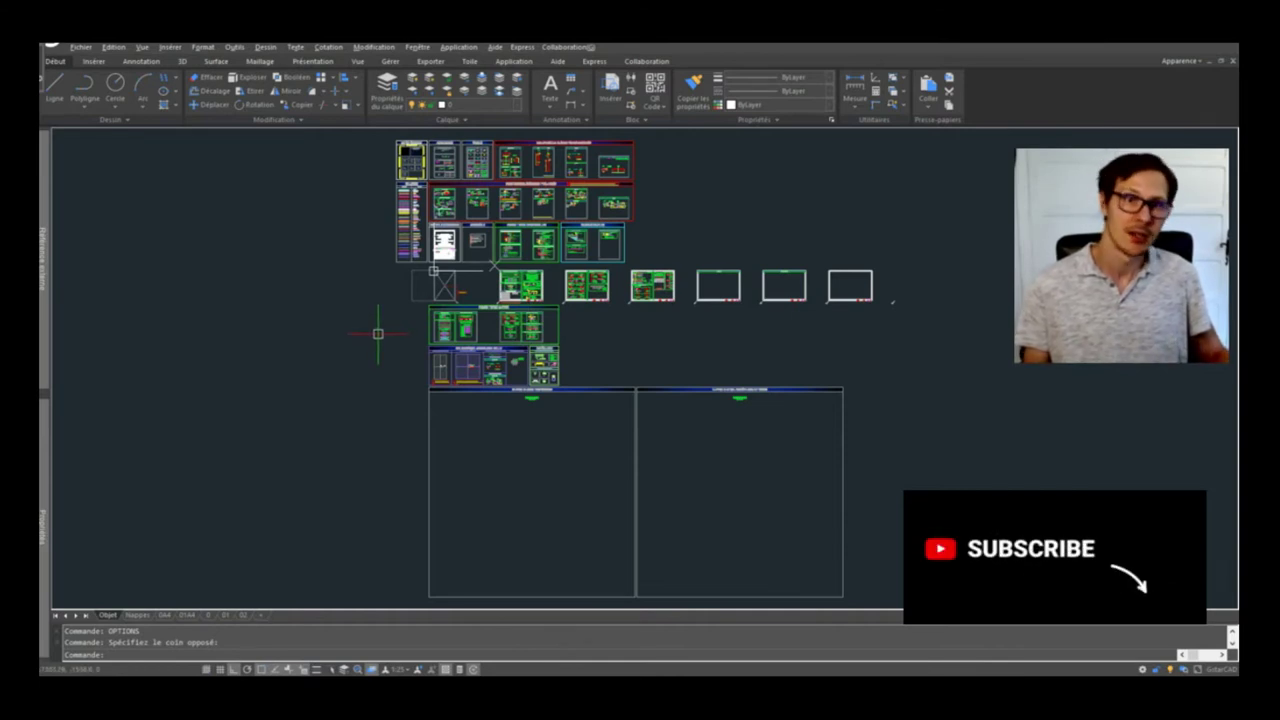
pyautogui.click(238, 47)
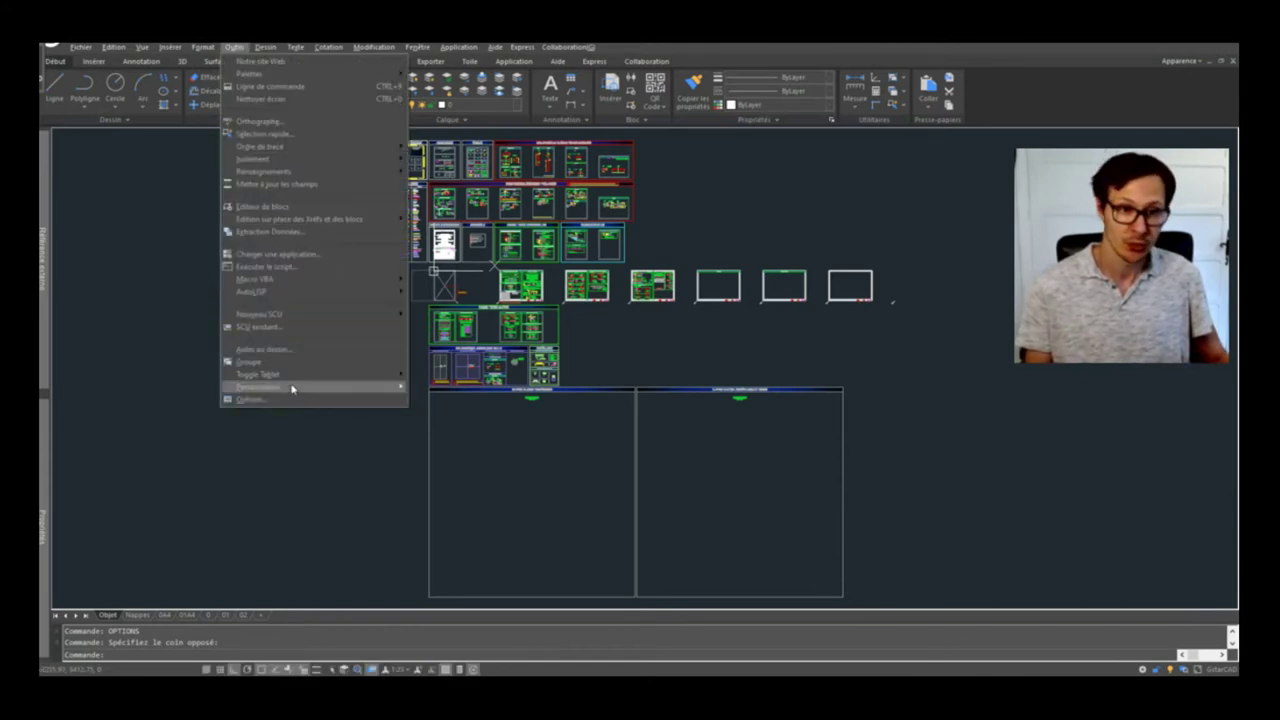
pyautogui.moveTo(262, 387)
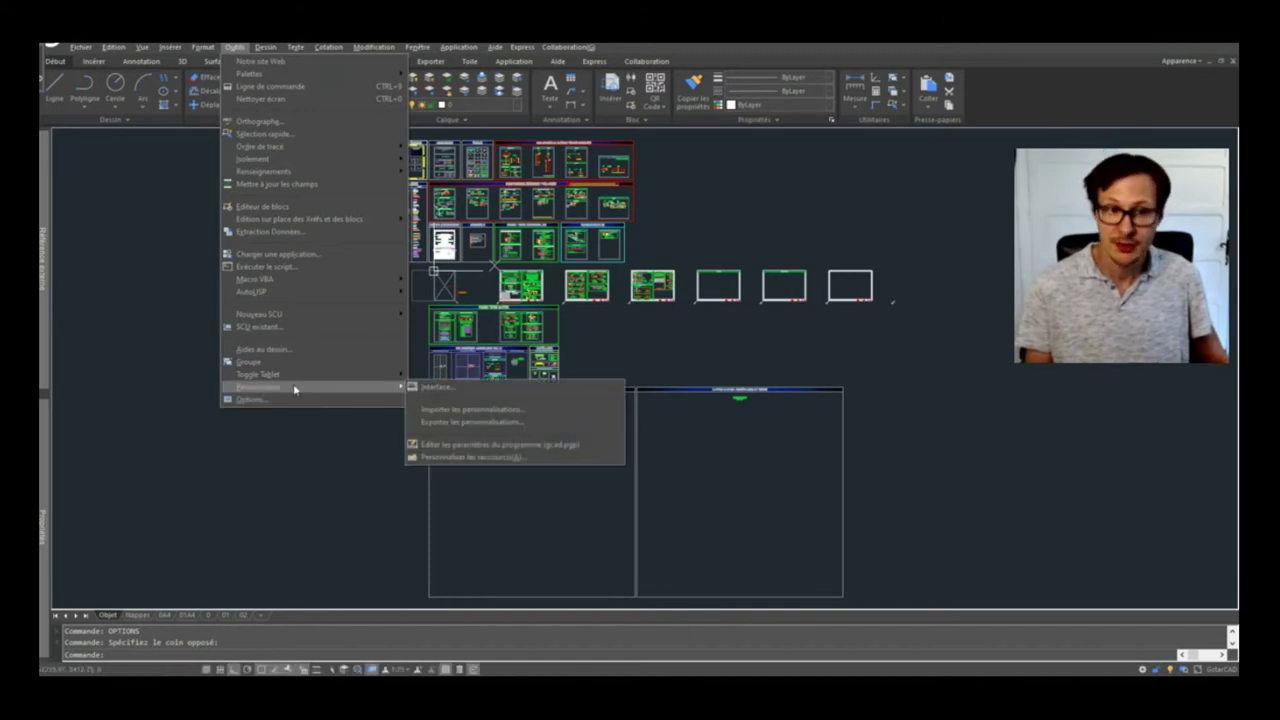
# Review command aliases such as C = CERCLE and the Commande SHELL list, then close the editor
pyautogui.click(508, 455)
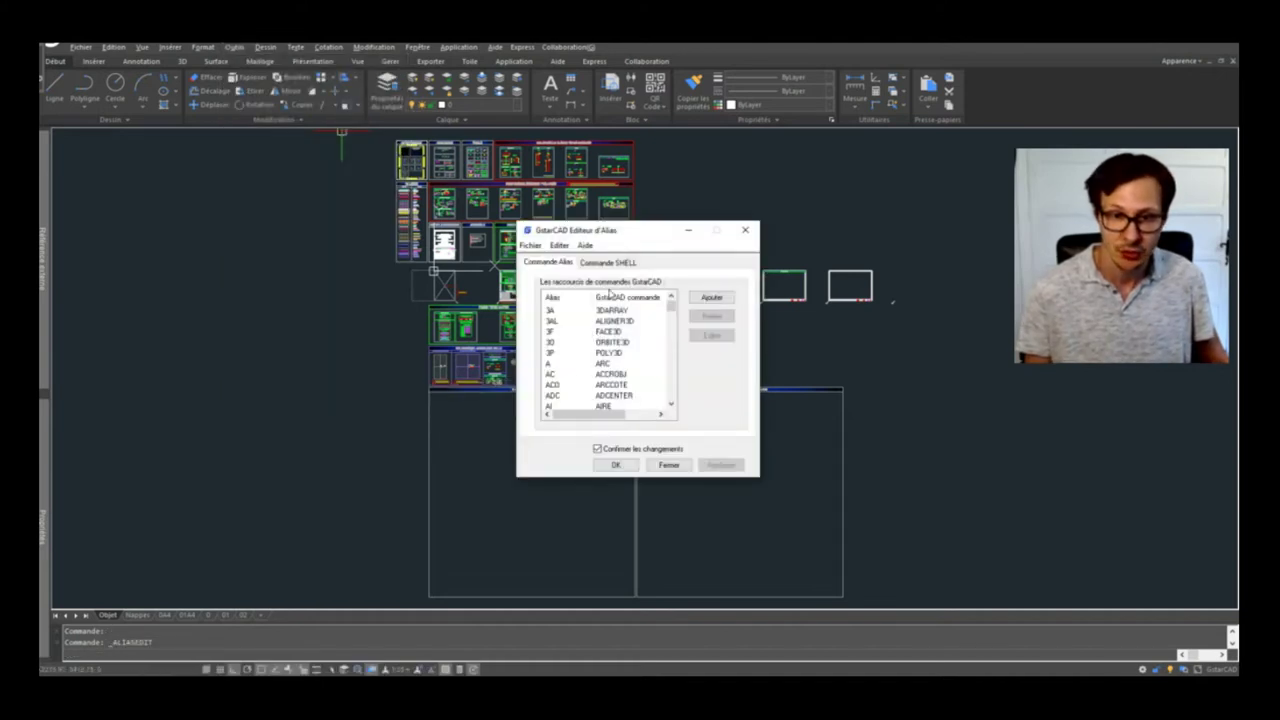
pyautogui.scroll(-4, 599, 370)
pyautogui.scroll(-4, 599, 370)
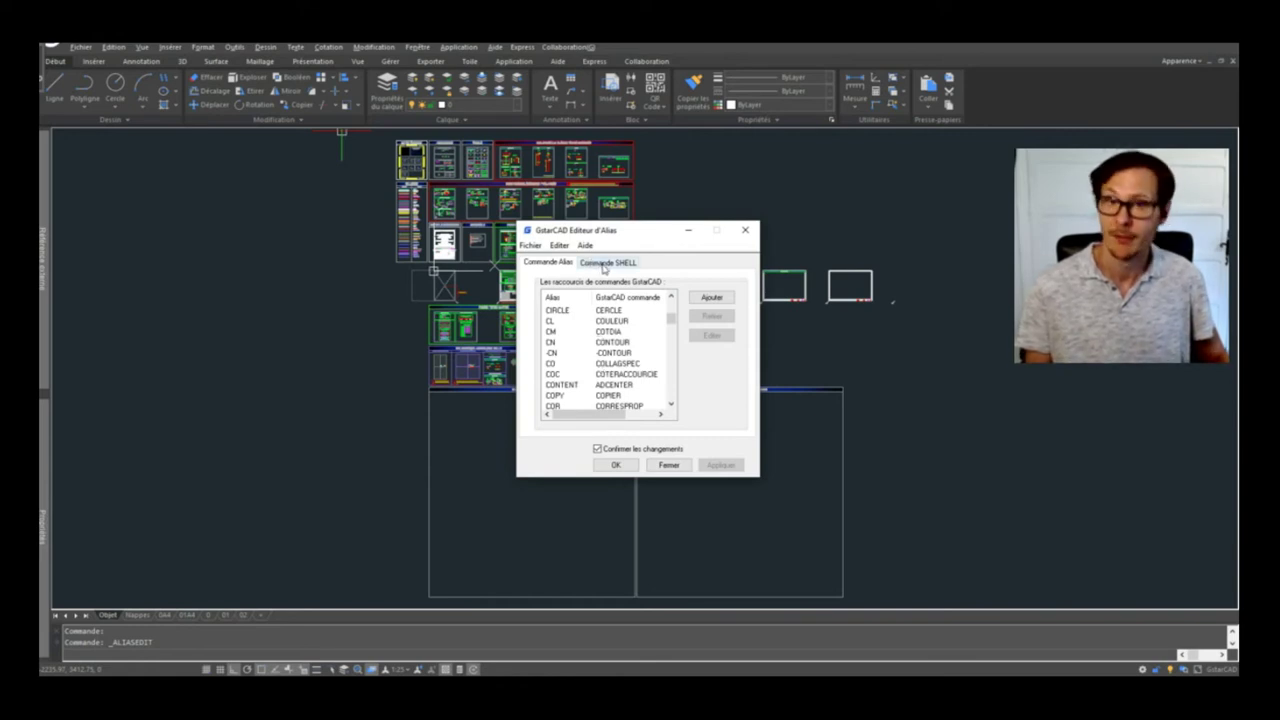
pyautogui.click(603, 263)
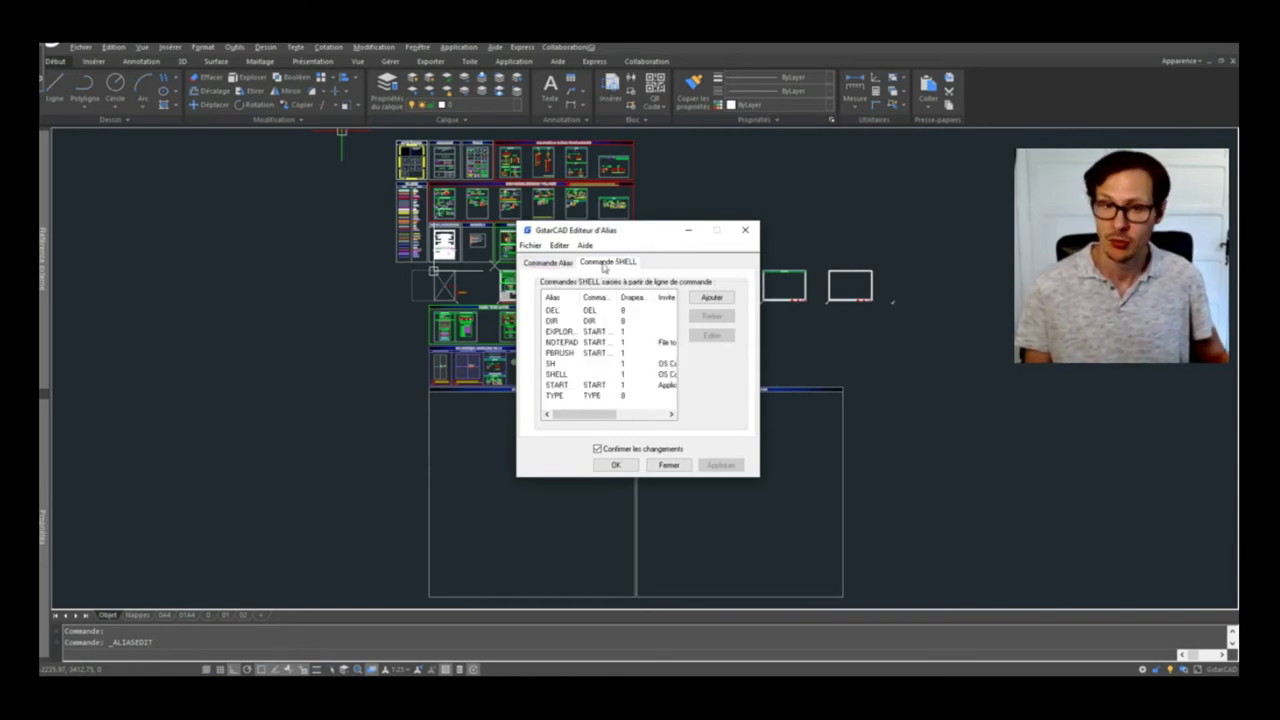
pyautogui.click(569, 264)
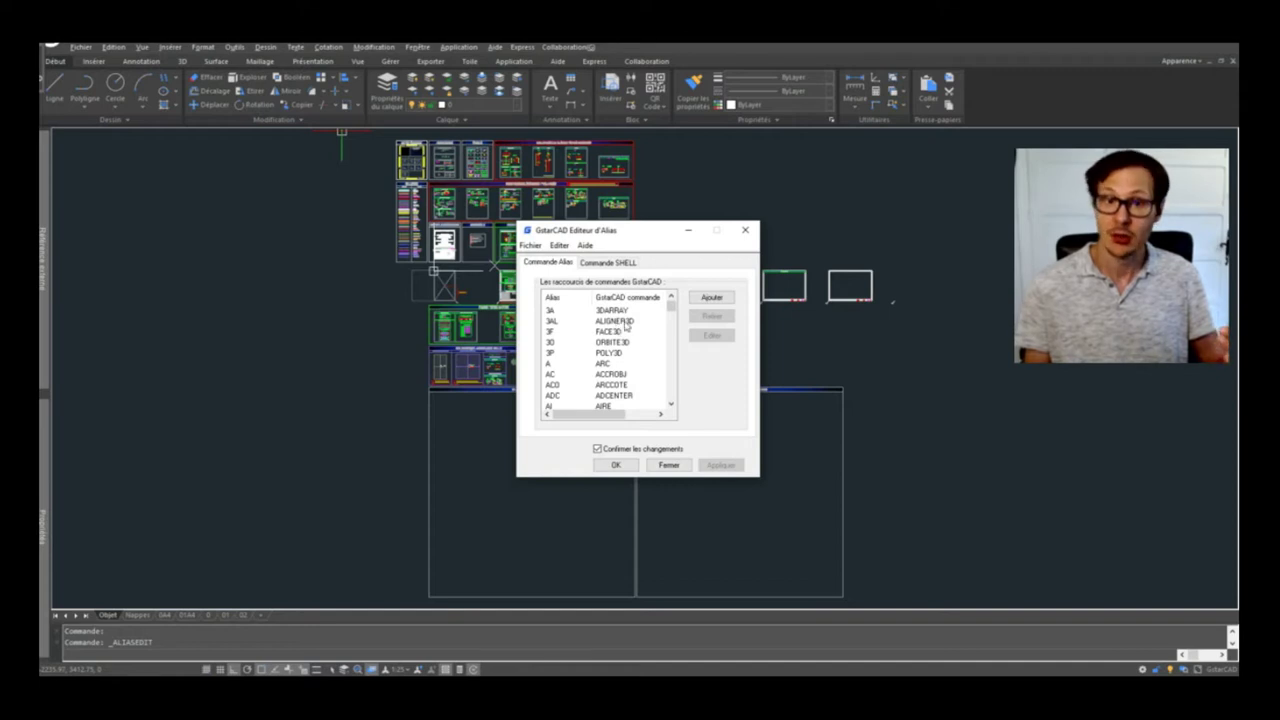
pyautogui.scroll(-3, 618, 366)
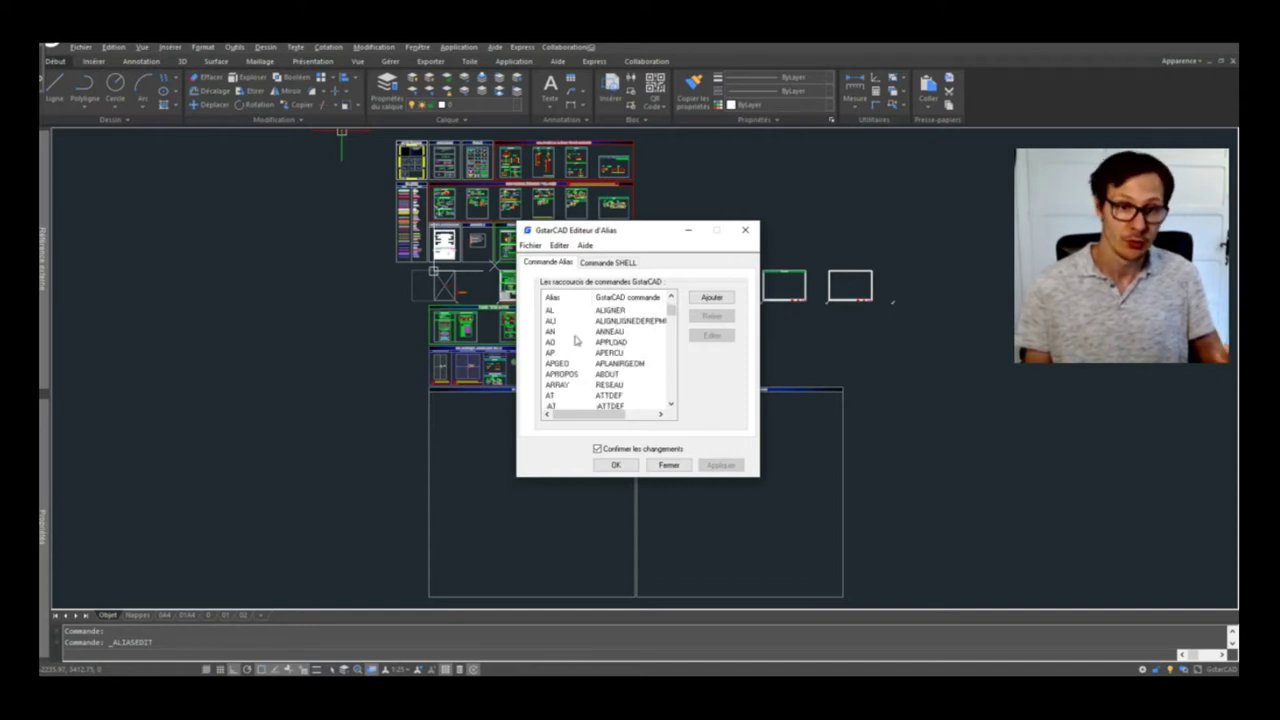
pyautogui.scroll(-3, 632, 362)
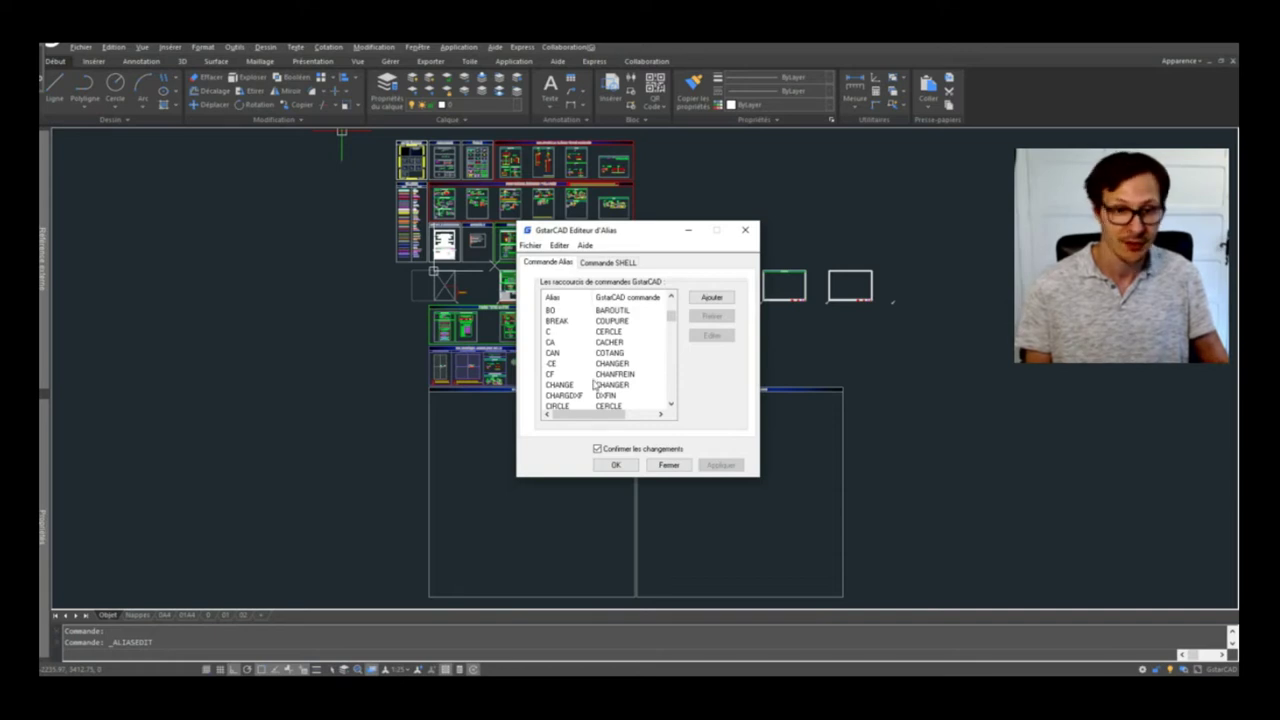
pyautogui.click(667, 465)
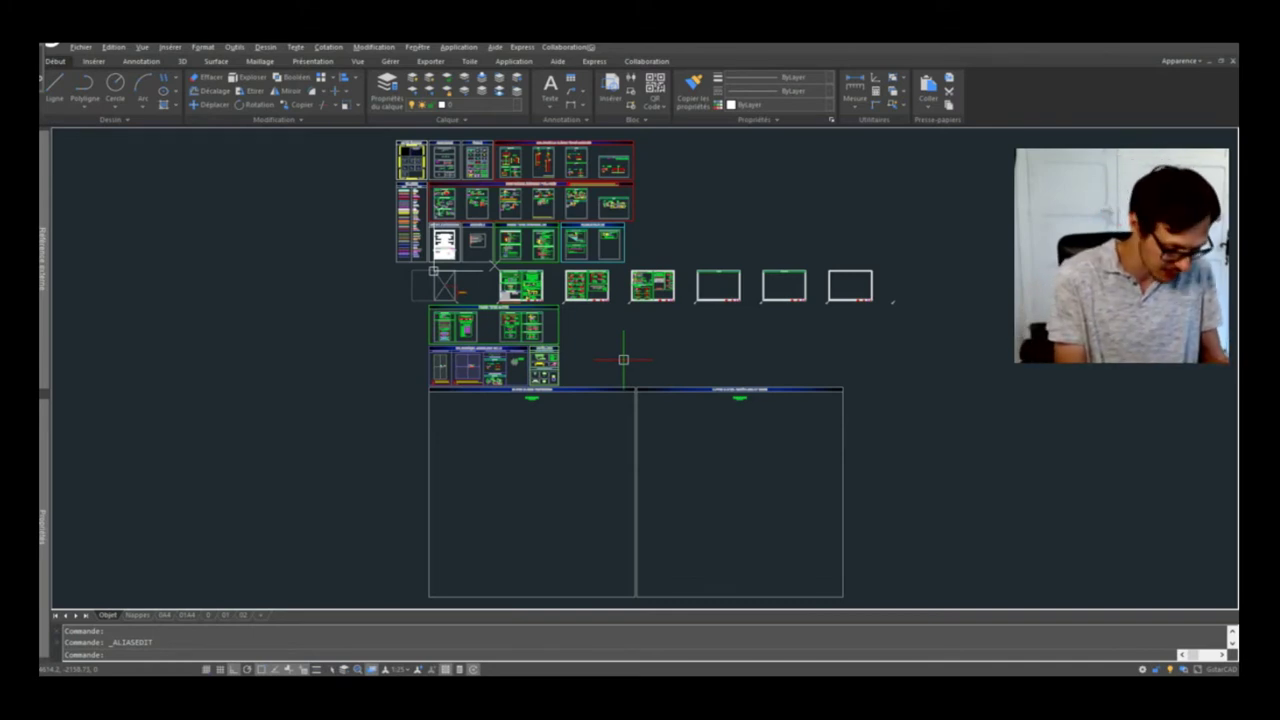
pyautogui.write('uip')
# Open and close Personnaliser les raccourcis, then bring the Outils menu back up
pyautogui.press('Escape')
pyautogui.write('sup')
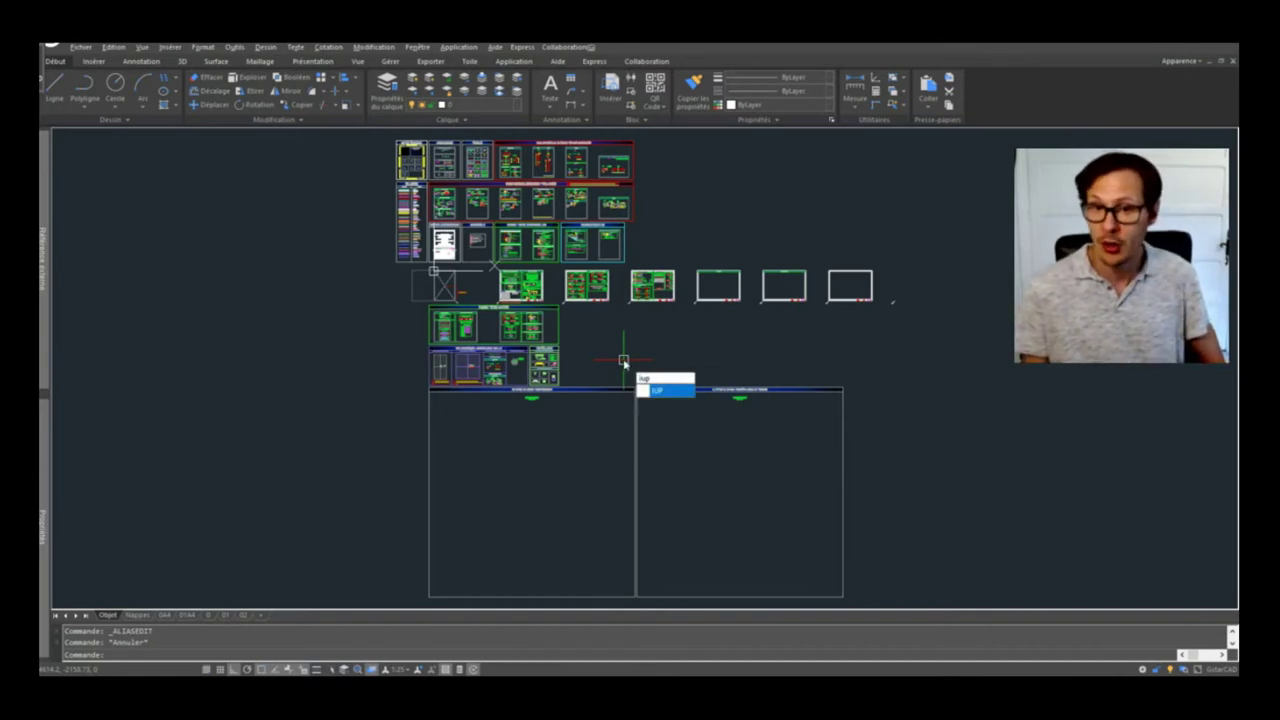
pyautogui.click(234, 47)
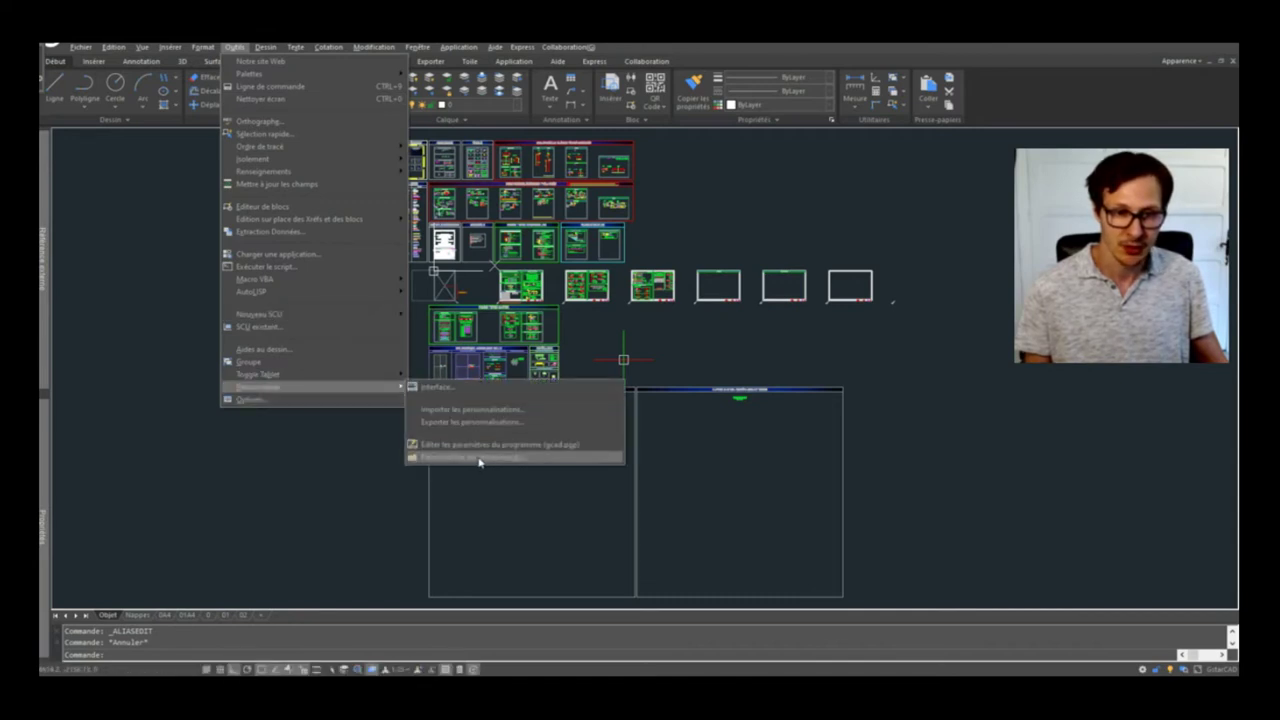
pyautogui.click(480, 458)
pyautogui.press('Escape')
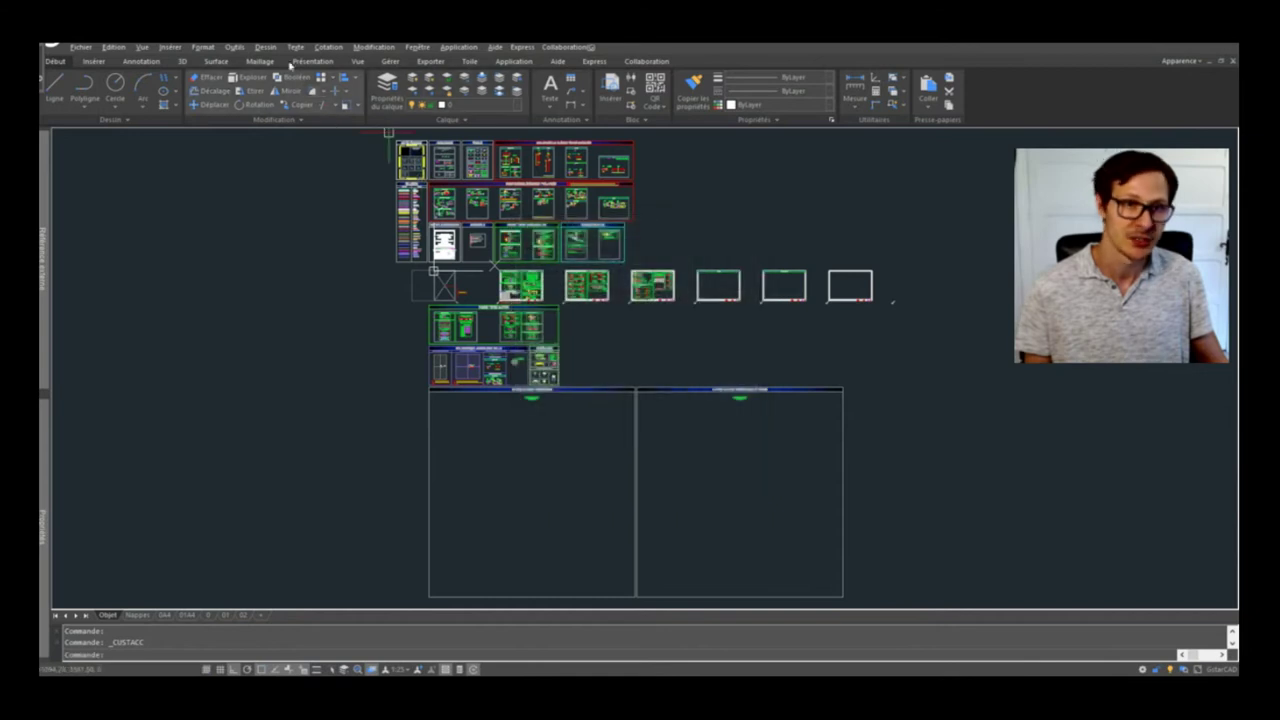
pyautogui.click(234, 47)
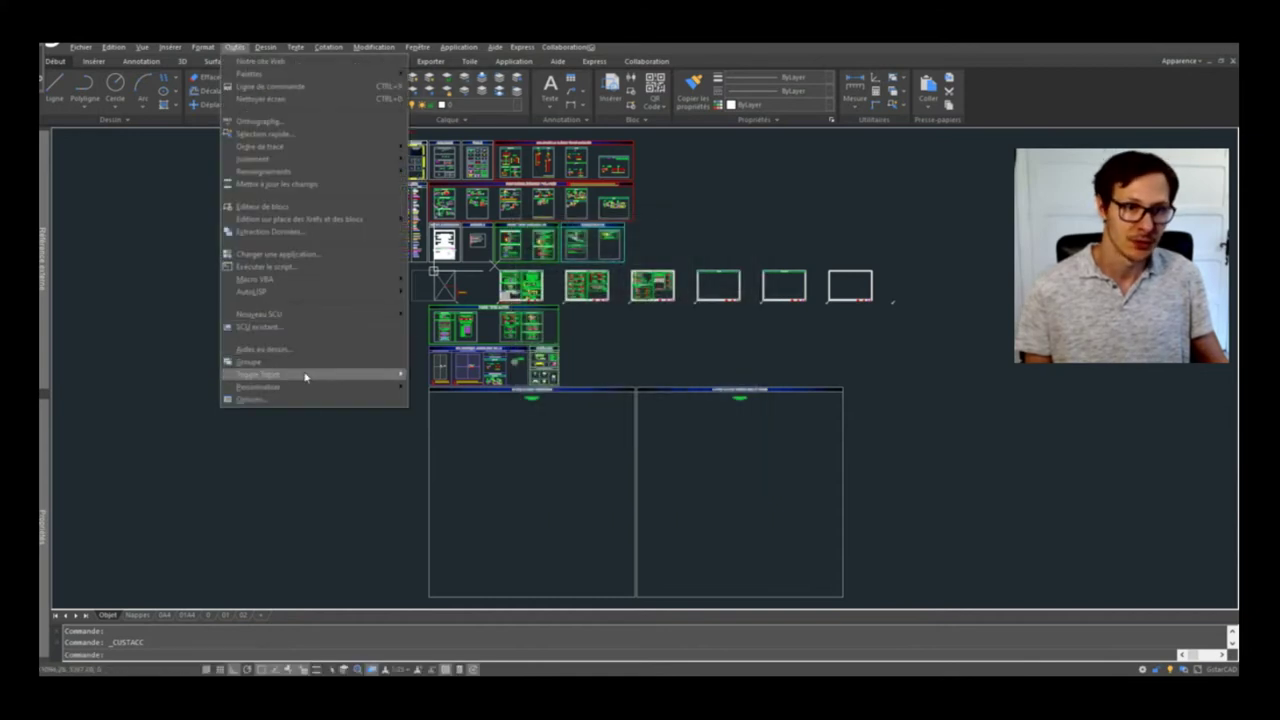
# Add Zoom Etendu to Raccourcis de clavier and set its Clés to SHIFT+Z
pyautogui.click(494, 395)
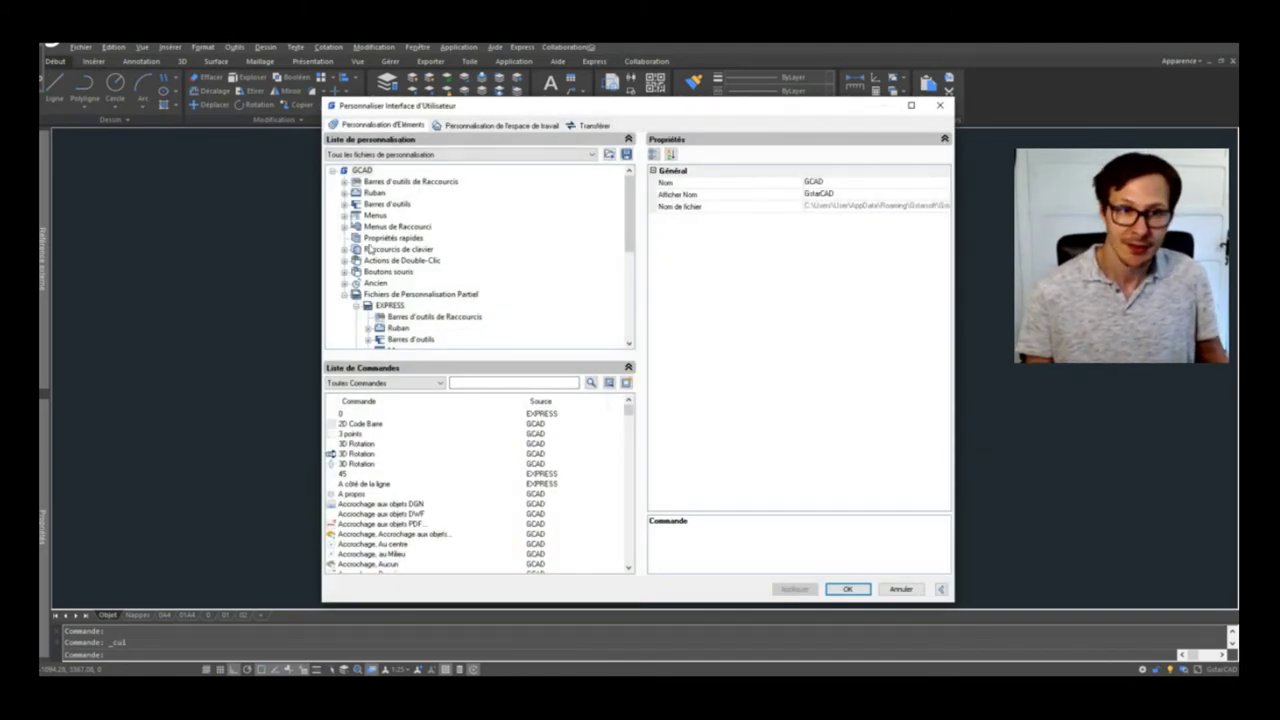
pyautogui.click(344, 250)
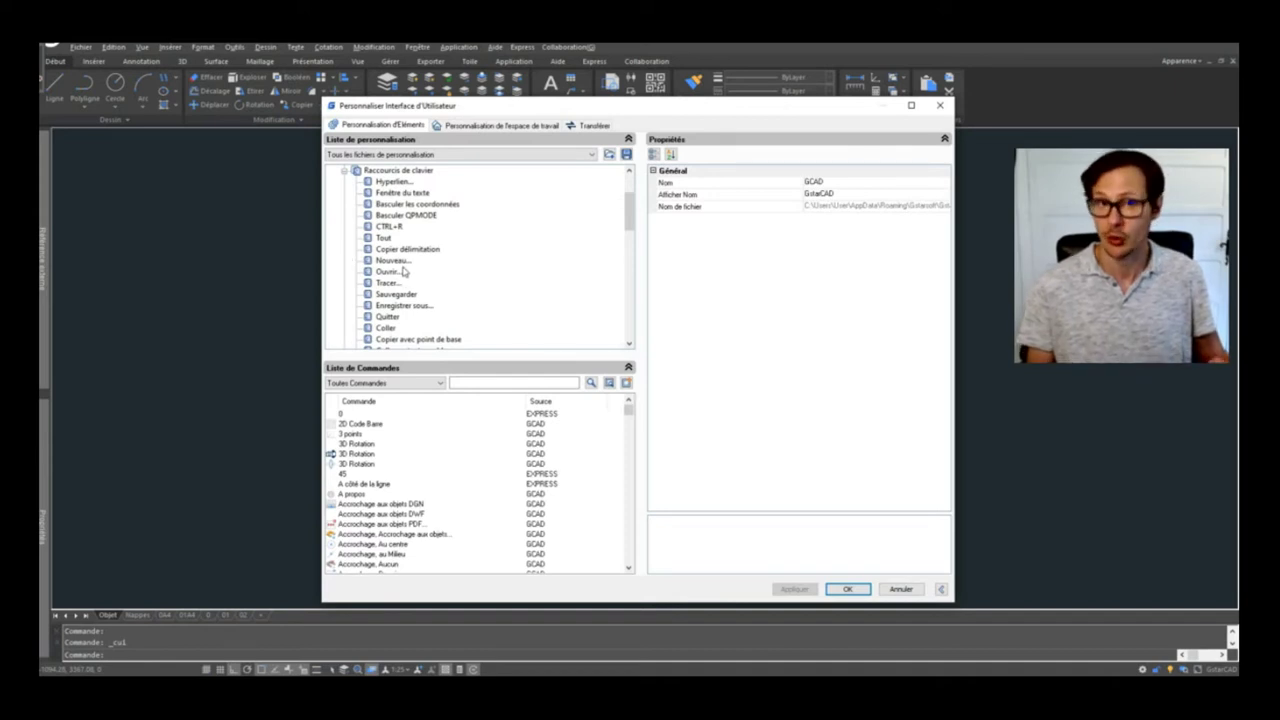
pyautogui.scroll(-3, 410, 260)
pyautogui.click(473, 383)
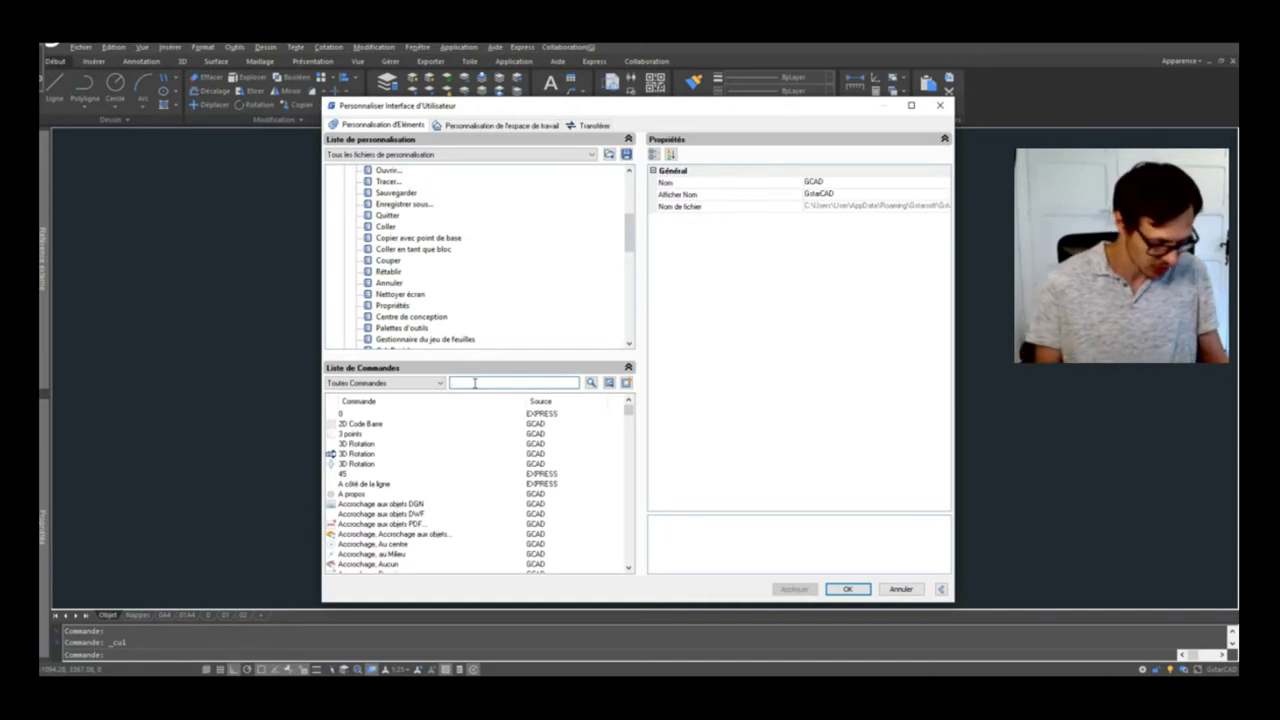
pyautogui.write('zoom')
pyautogui.click(360, 464)
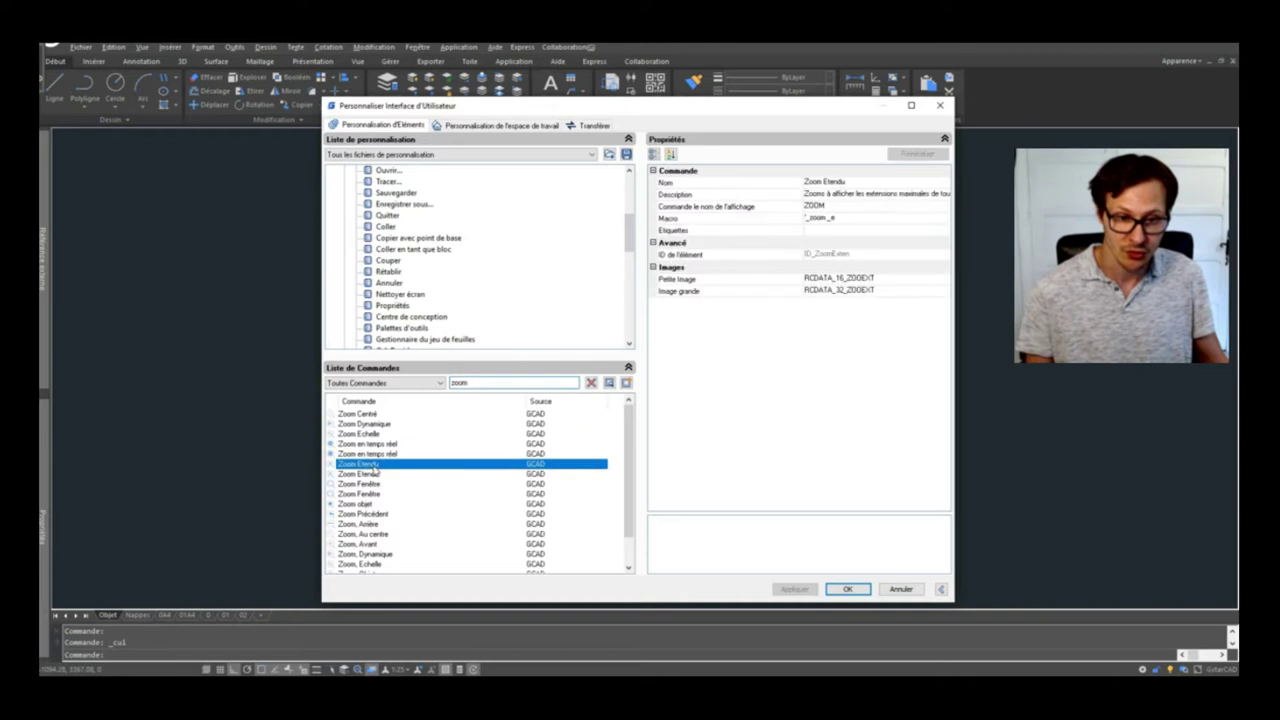
pyautogui.moveTo(360, 466); pyautogui.dragTo(420, 298)
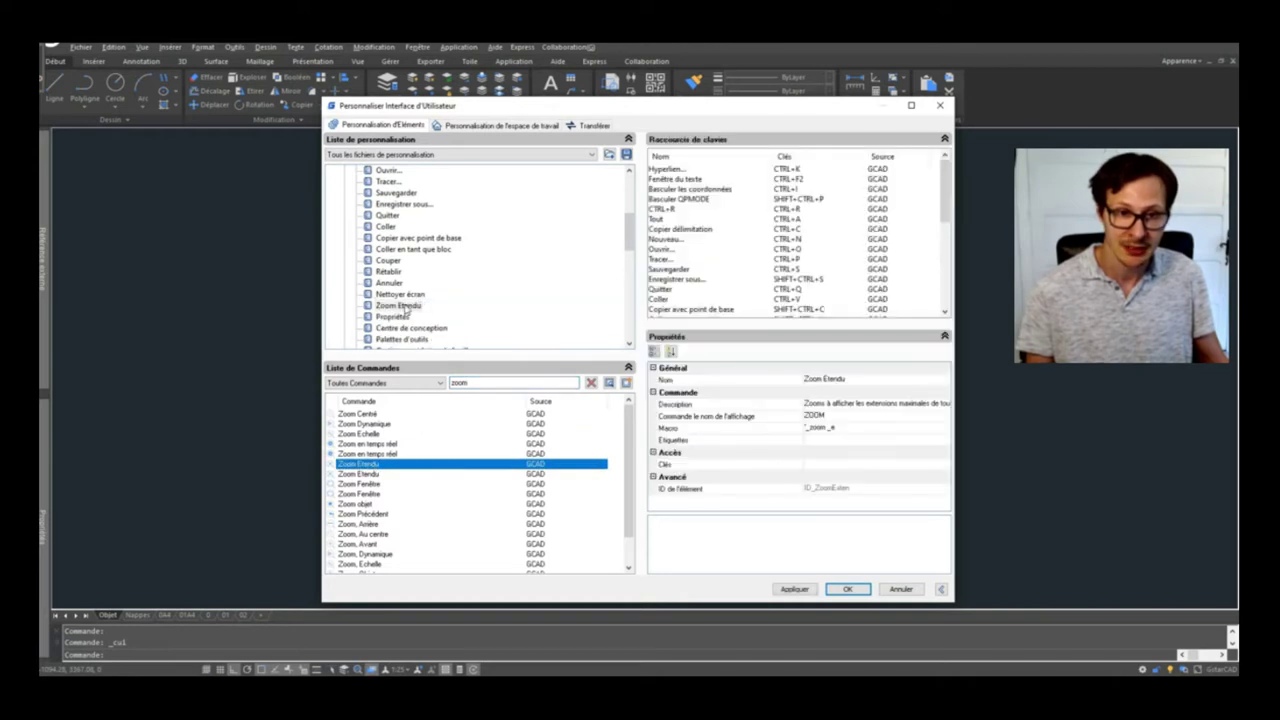
pyautogui.click(405, 307)
pyautogui.click(854, 466)
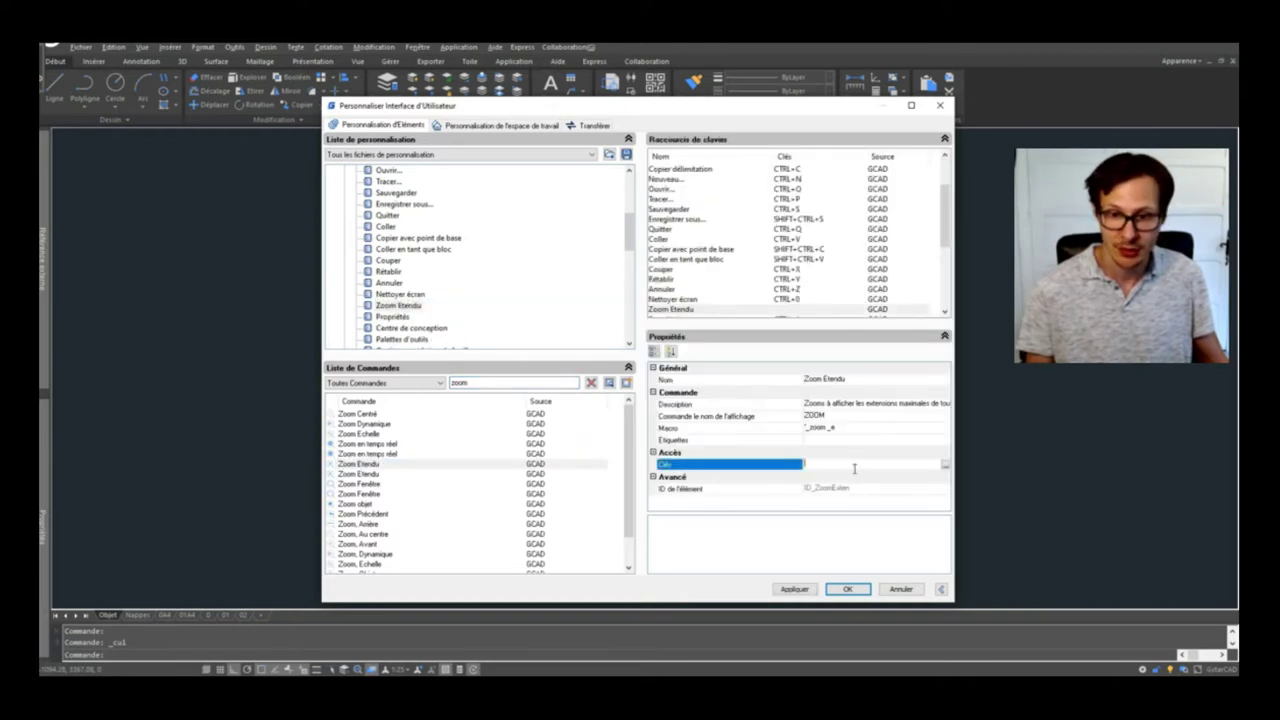
pyautogui.click(944, 465)
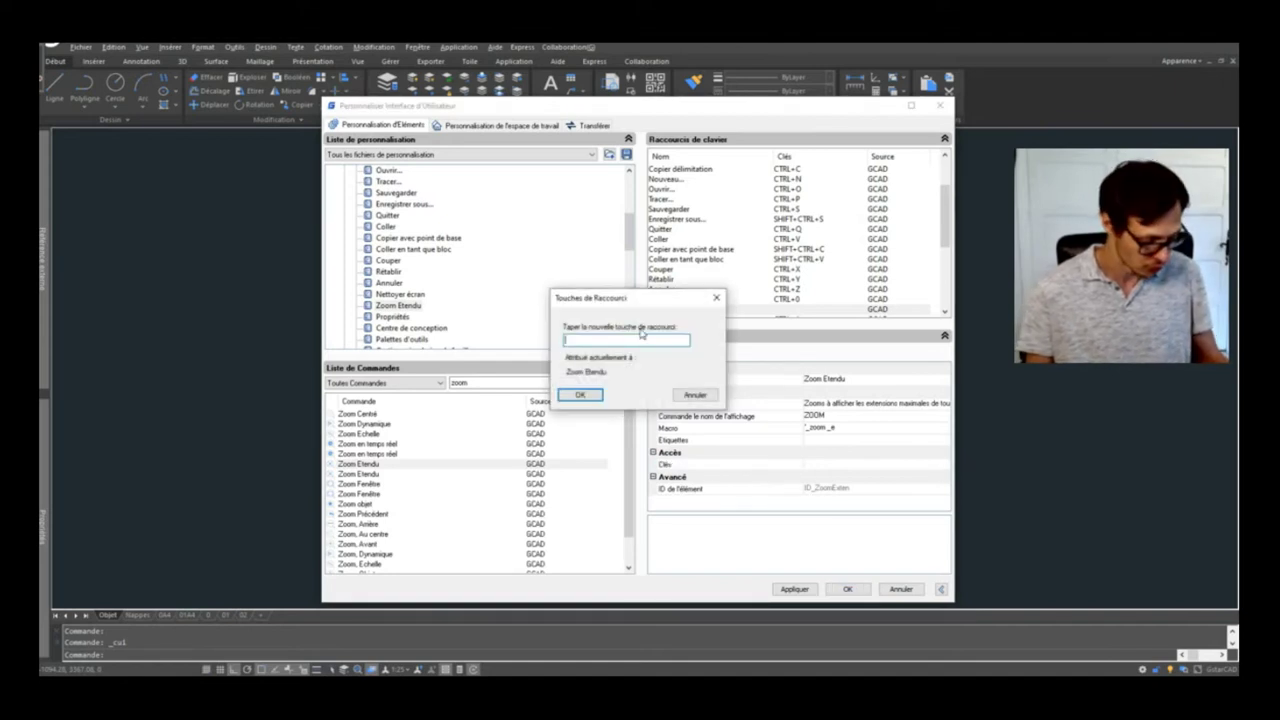
pyautogui.hotkey('shift', 'z')
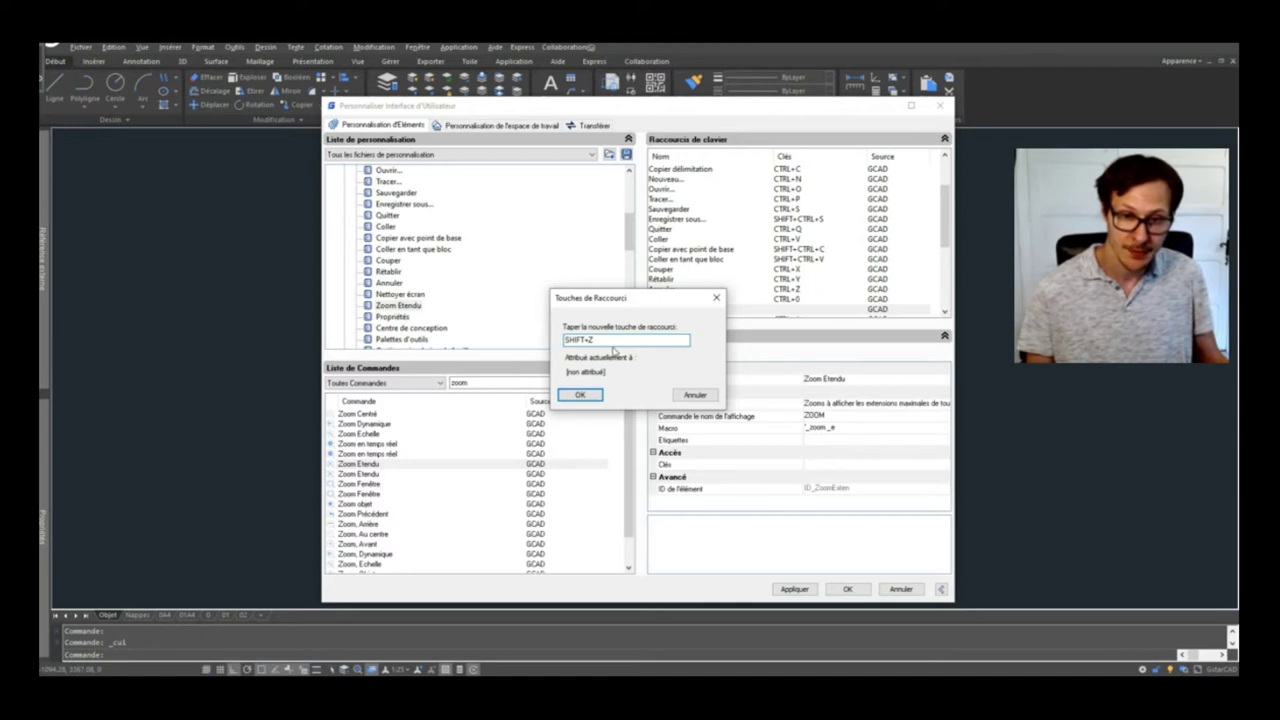
pyautogui.click(598, 395)
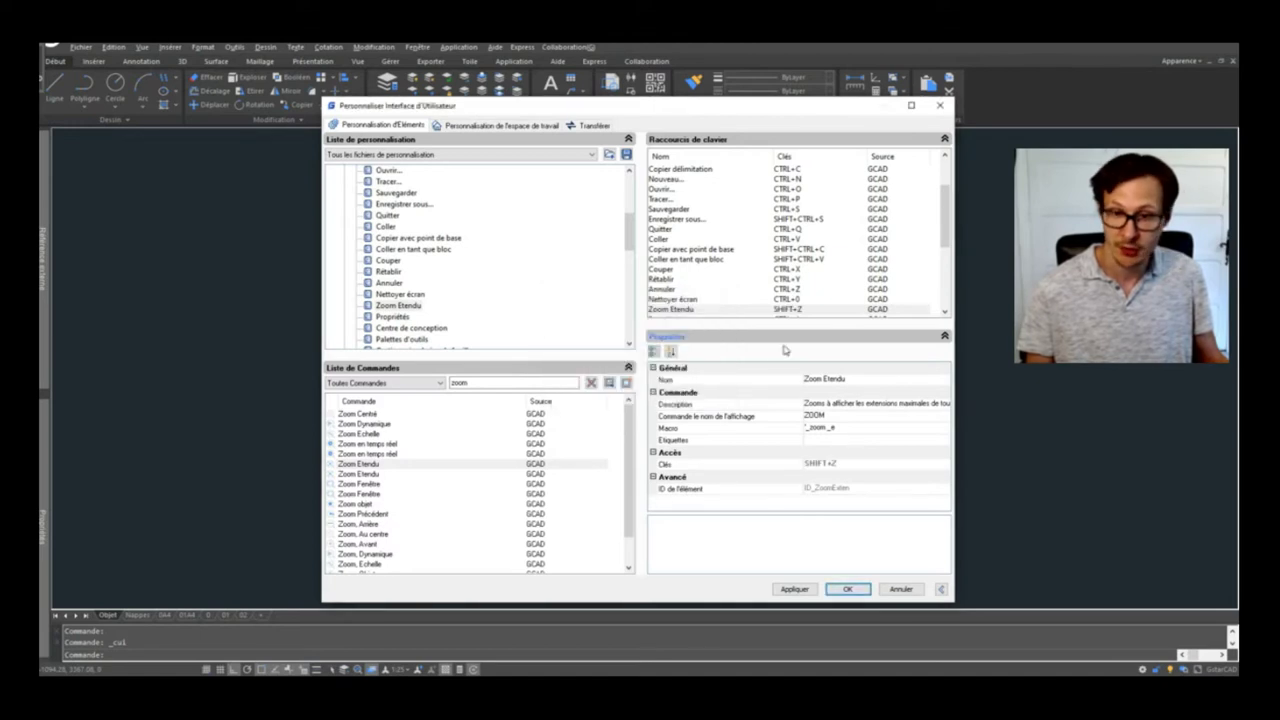
# Save and close the interface customisation, cancelling the stray selection window
pyautogui.click(841, 591)
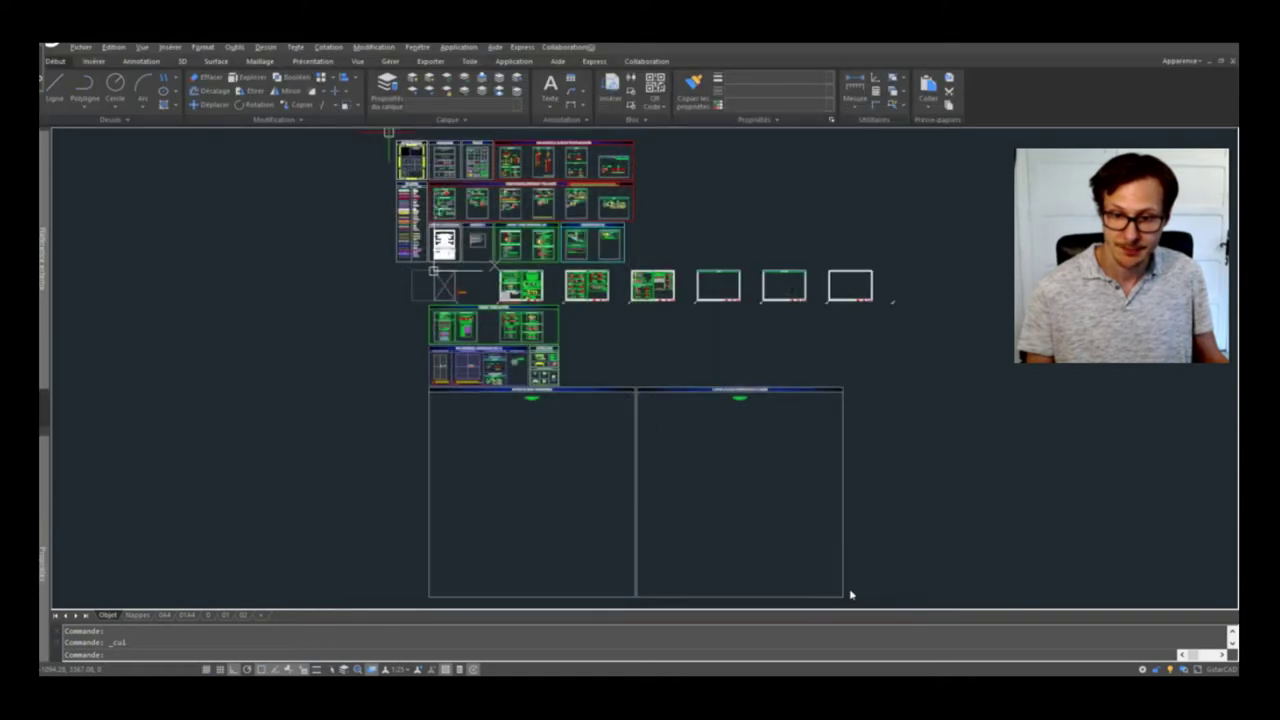
pyautogui.click(806, 586)
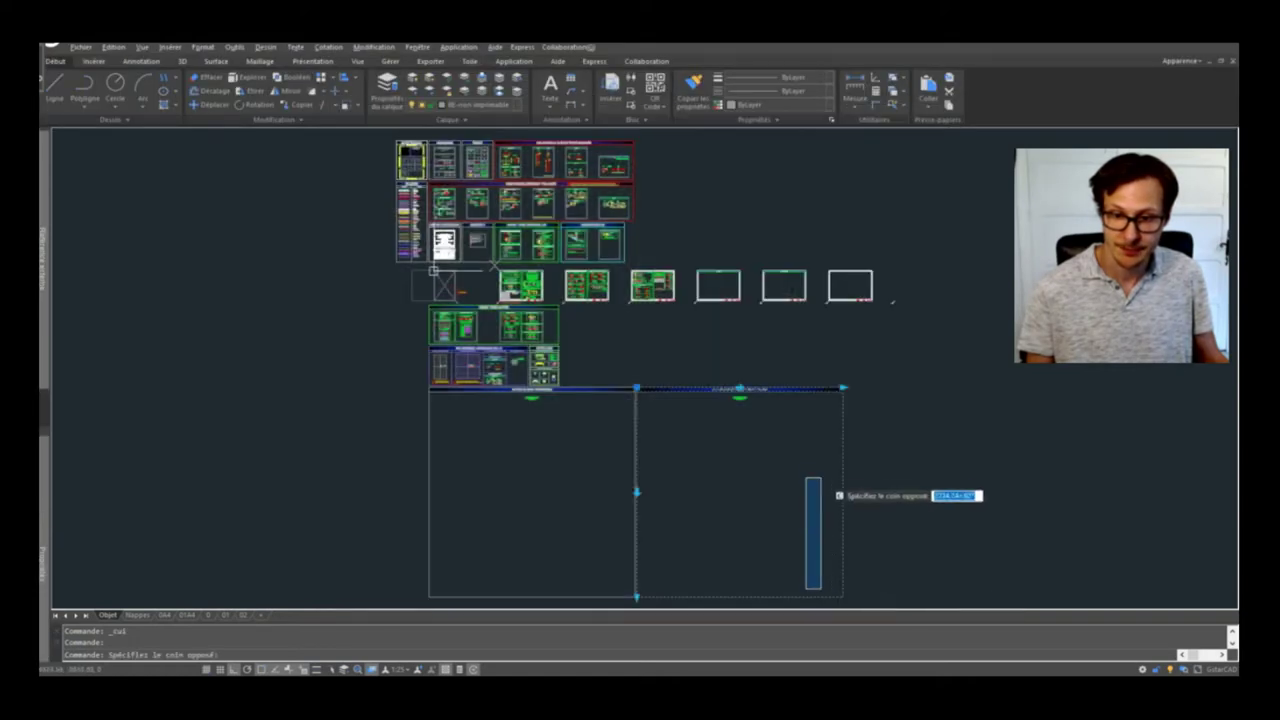
pyautogui.press('Escape')
pyautogui.press('Escape')
# Zoom extents to show the whole rebar template layout and its sheets
pyautogui.scroll(-5, 770, 371)
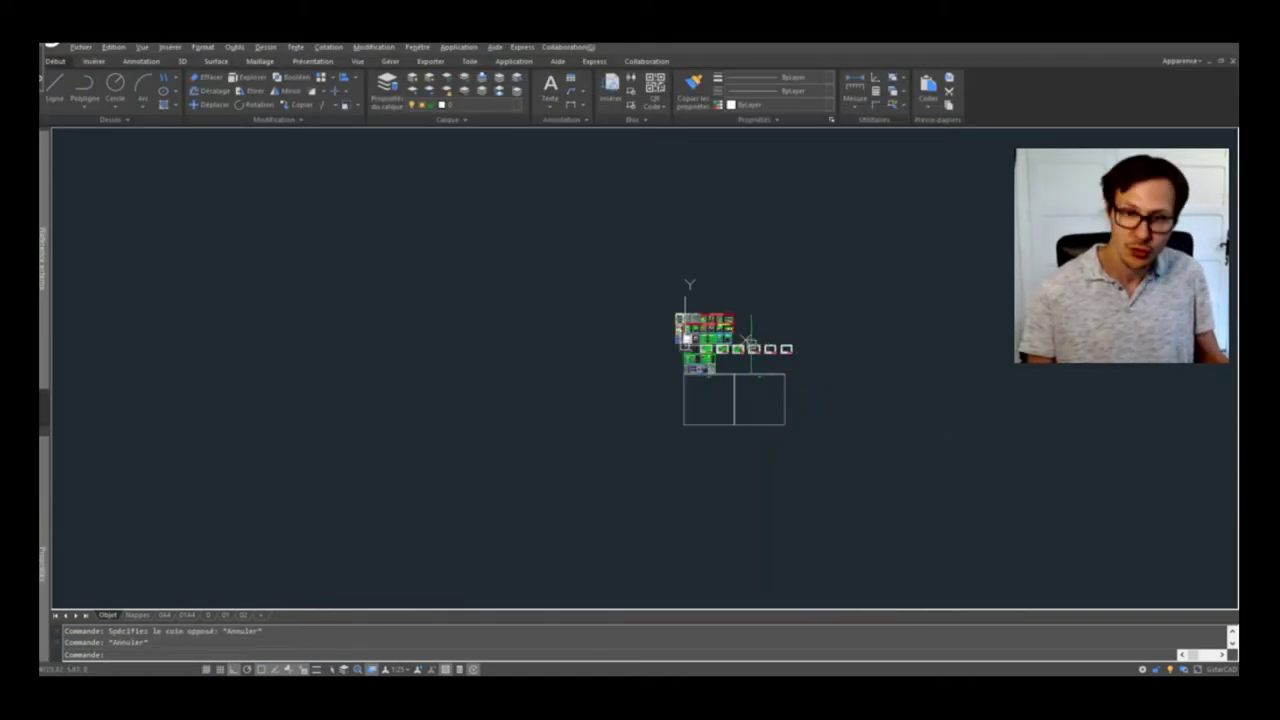
pyautogui.middleClick(782, 318)
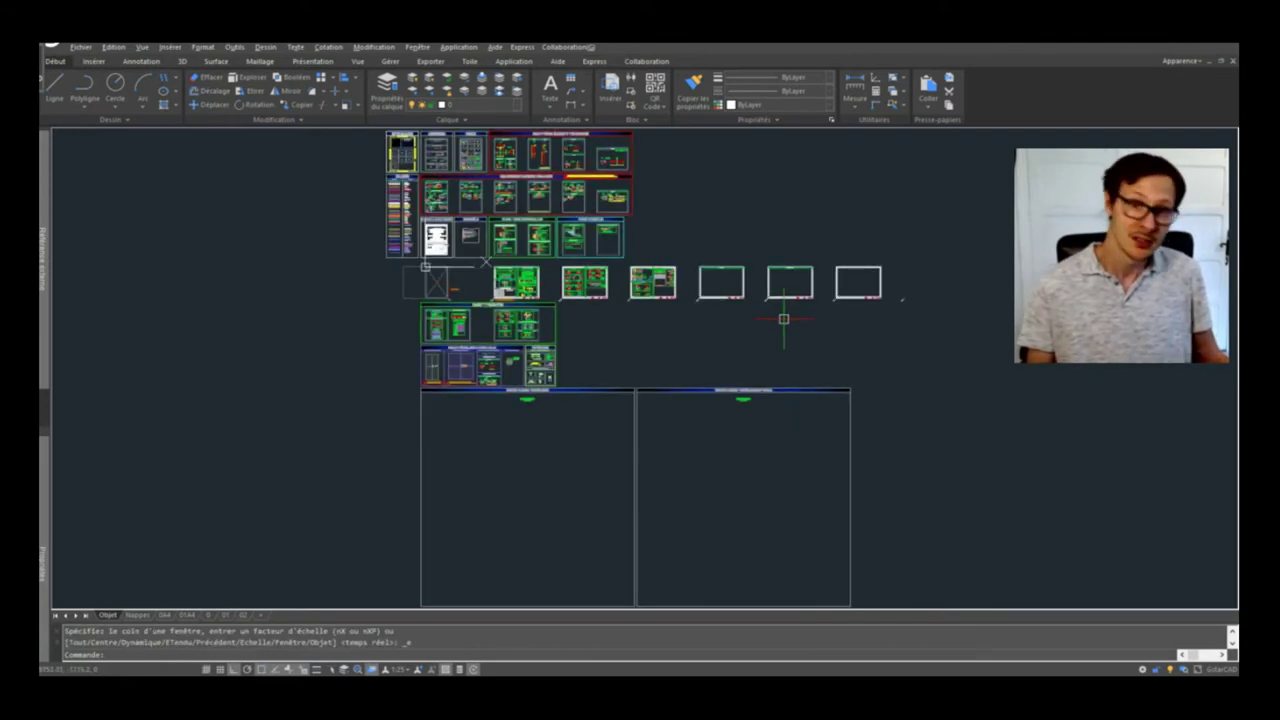
pyautogui.scroll(-3, 783, 316)
pyautogui.scroll(-2, 790, 318)
pyautogui.middleClick(791, 314)
pyautogui.scroll(-3, 791, 314)
pyautogui.middleClick(794, 315)
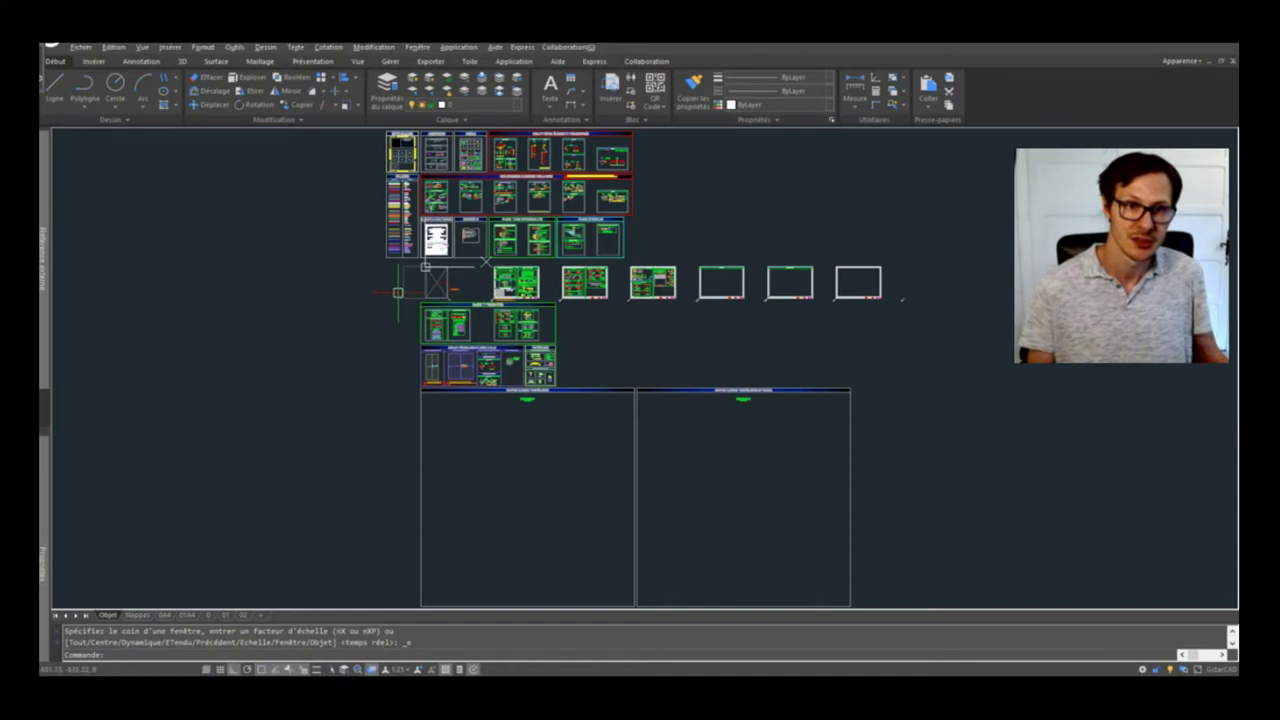
# Navigate to the SEMELLES ISOLÉES library sheet, cancelling an accidental circle command
pyautogui.scroll(6, 450, 170)
pyautogui.scroll(2, 450, 172)
pyautogui.moveTo(330, 320); pyautogui.dragTo(482, 263, button='middle')
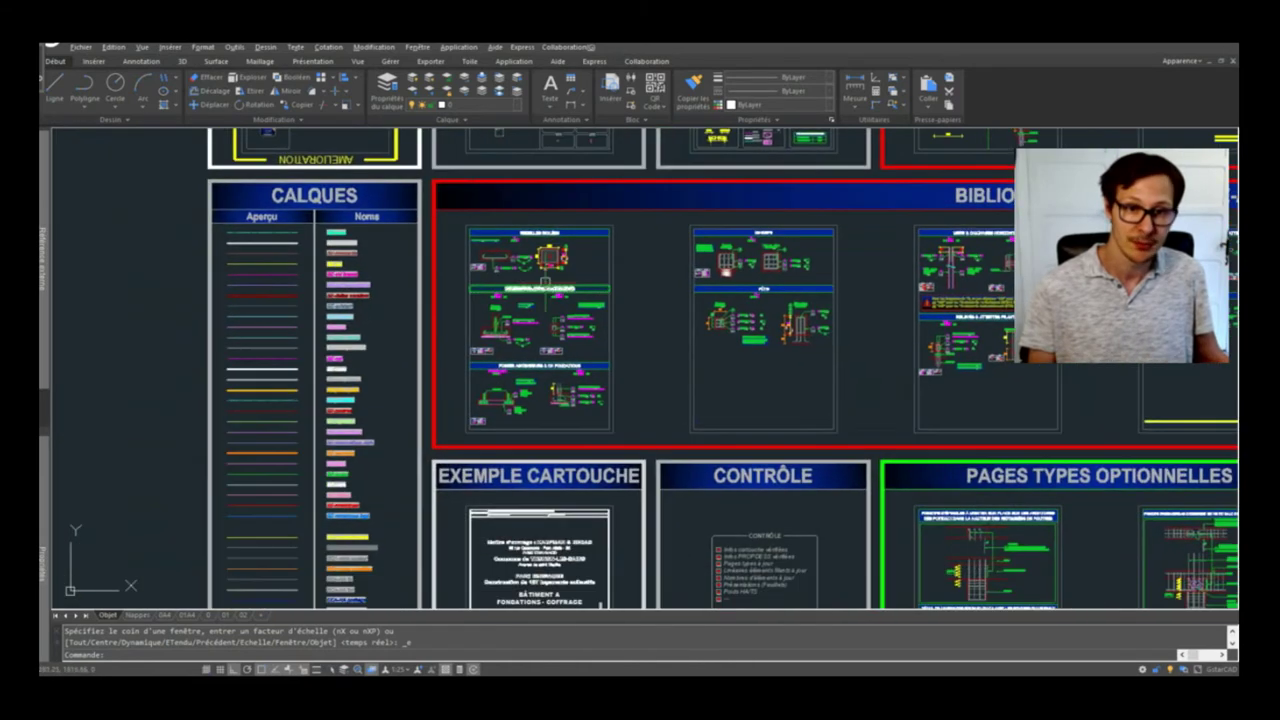
pyautogui.scroll(-4, 540, 252)
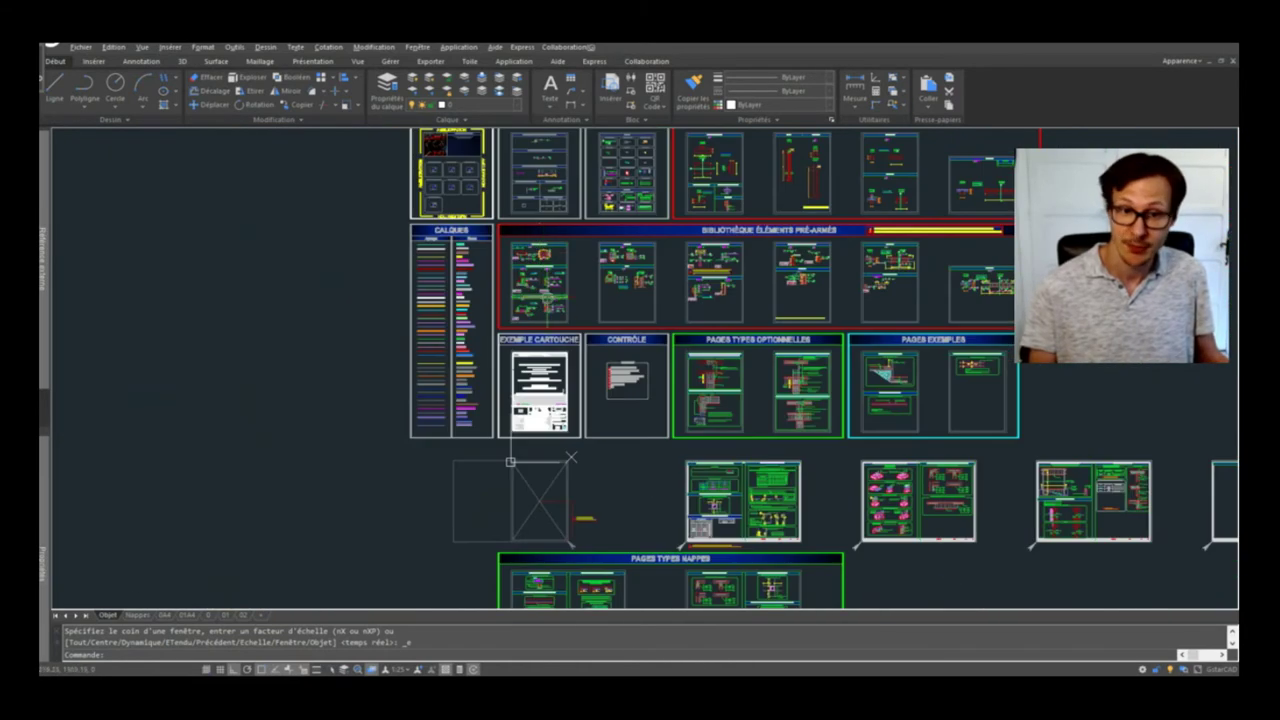
pyautogui.scroll(6, 528, 256)
pyautogui.scroll(2, 637, 235)
pyautogui.write('c')
pyautogui.press('Return')
pyautogui.click(560, 280)
pyautogui.scroll(-4, 700, 280)
pyautogui.press('Escape')
pyautogui.scroll(2, 745, 262)
# Copy the isolated-footing rebar detail with Copier la sélection and place it in empty space
pyautogui.click(745, 262)
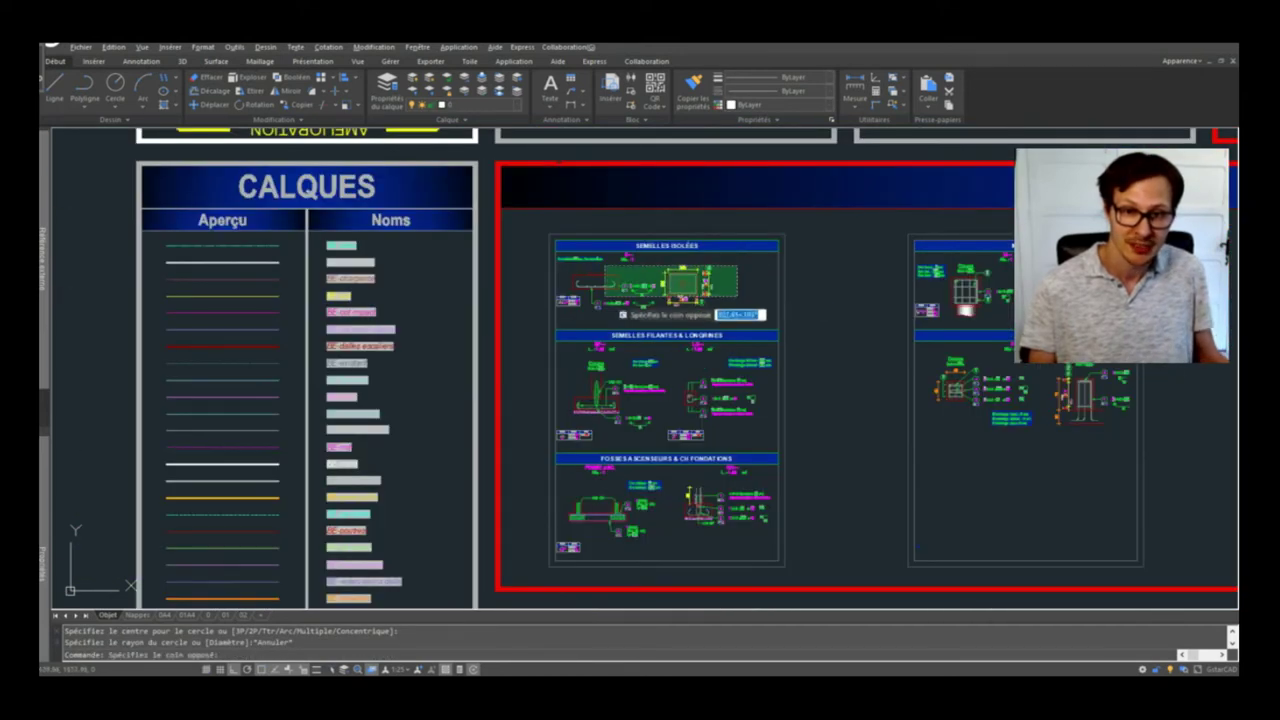
pyautogui.rightClick(630, 322)
pyautogui.click(660, 345)
pyautogui.click(745, 262)
pyautogui.scroll(-2, 786, 320)
pyautogui.scroll(-2, 457, 290)
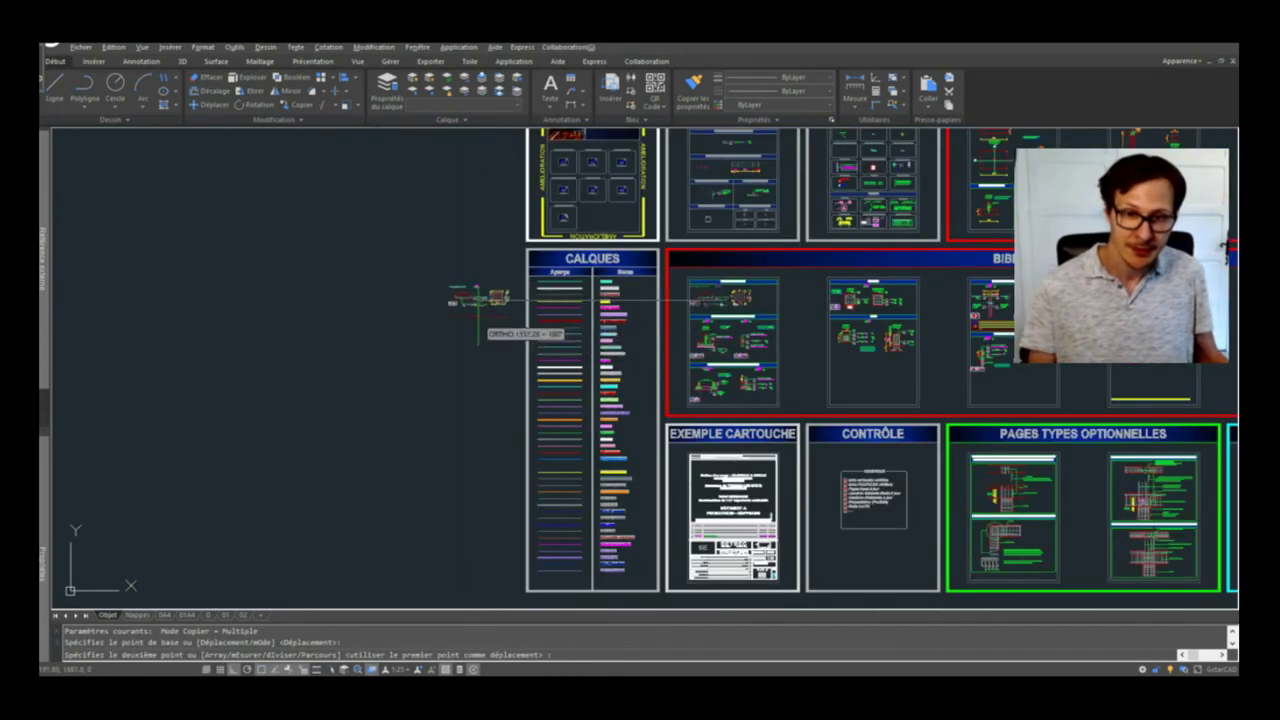
pyautogui.scroll(2, 471, 297)
pyautogui.click(471, 297)
pyautogui.press('Escape')
# Explode the copied footing detail with DECOMPOS into editable parts
pyautogui.click(443, 243)
pyautogui.click(280, 410)
pyautogui.press('Return')
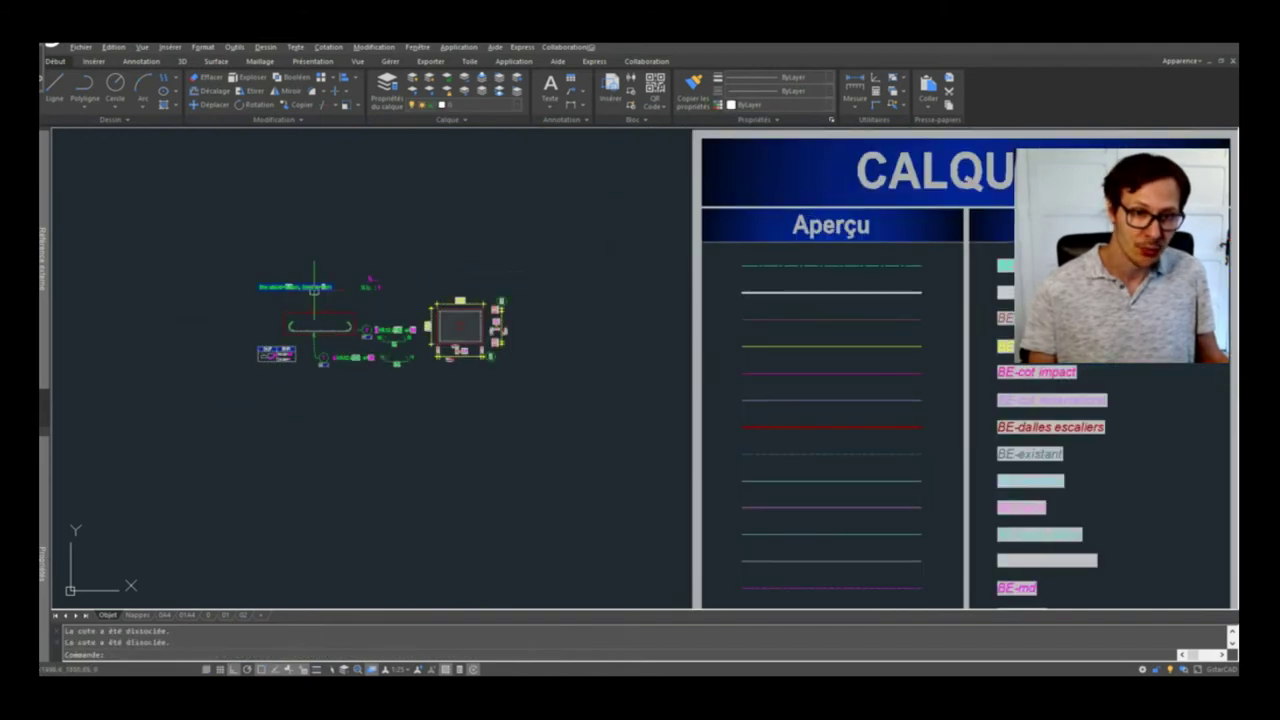
pyautogui.scroll(2, 280, 390)
pyautogui.click(480, 420)
pyautogui.click(329, 388)
pyautogui.press('Escape')
# Flip the green U-shaped bar and start stretching its end, then cancel the stretch
pyautogui.scroll(2, 335, 355)
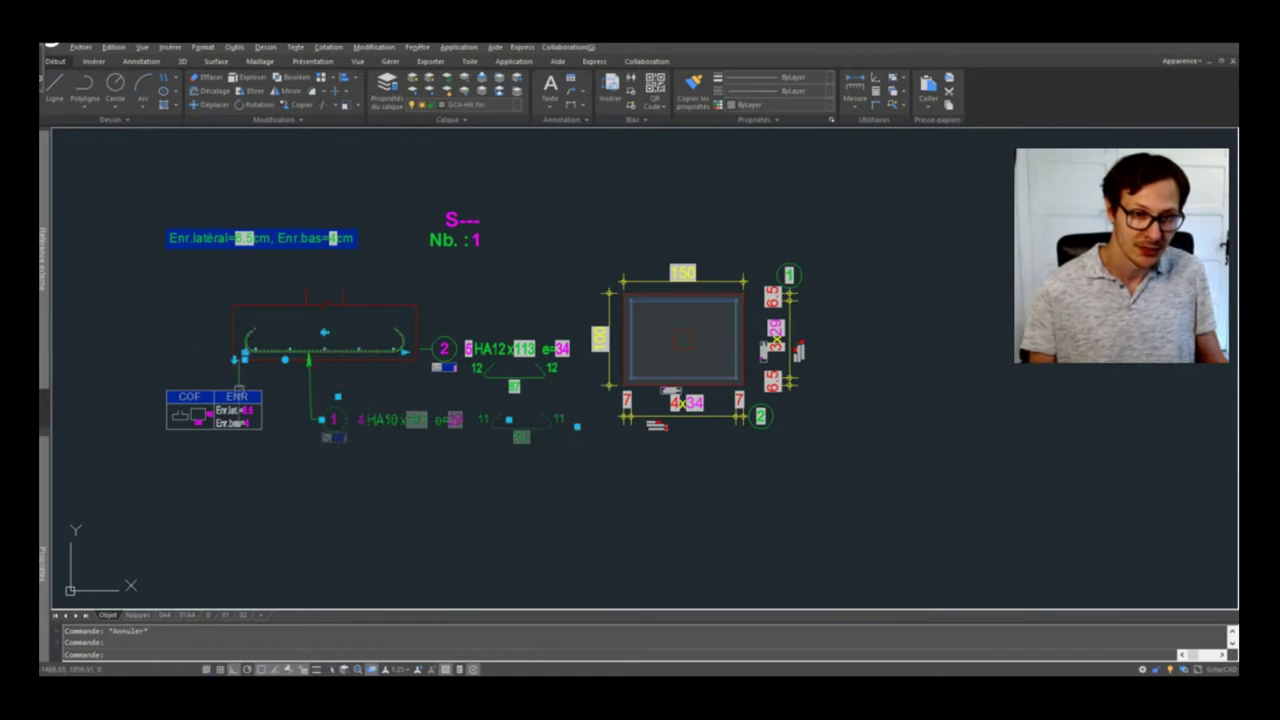
pyautogui.scroll(2, 241, 358)
pyautogui.click(249, 360)
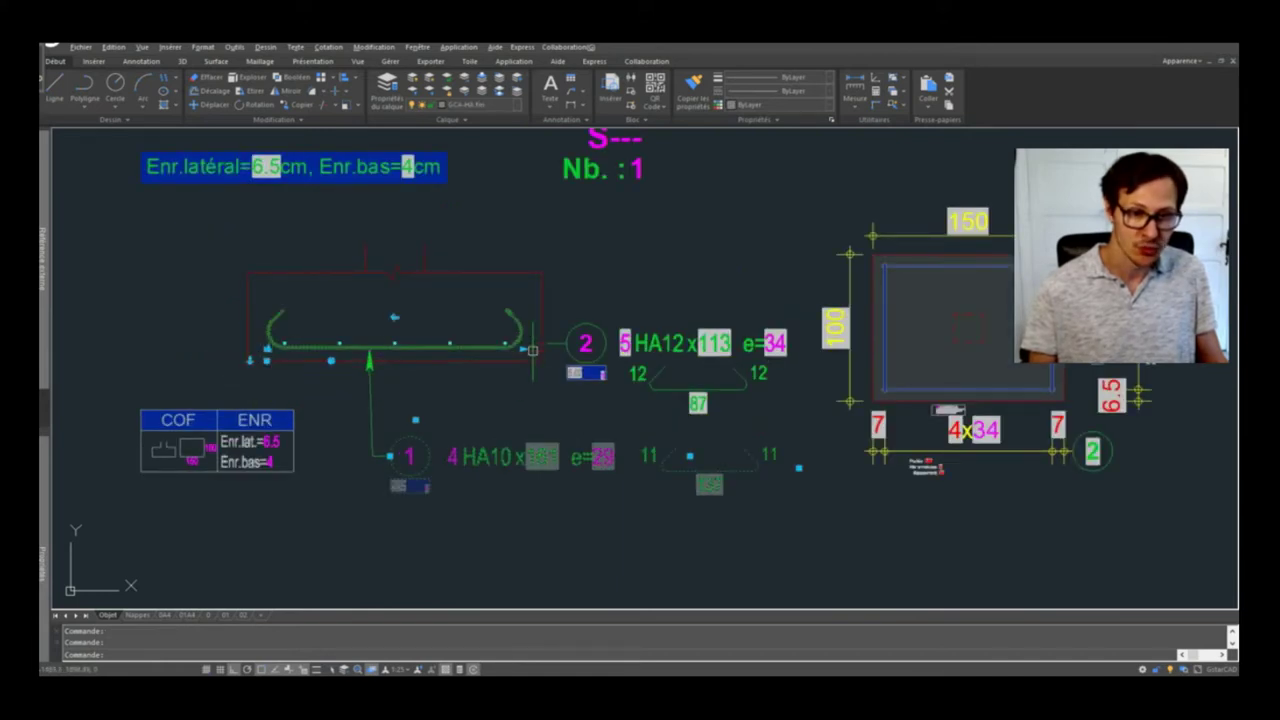
pyautogui.click(522, 349)
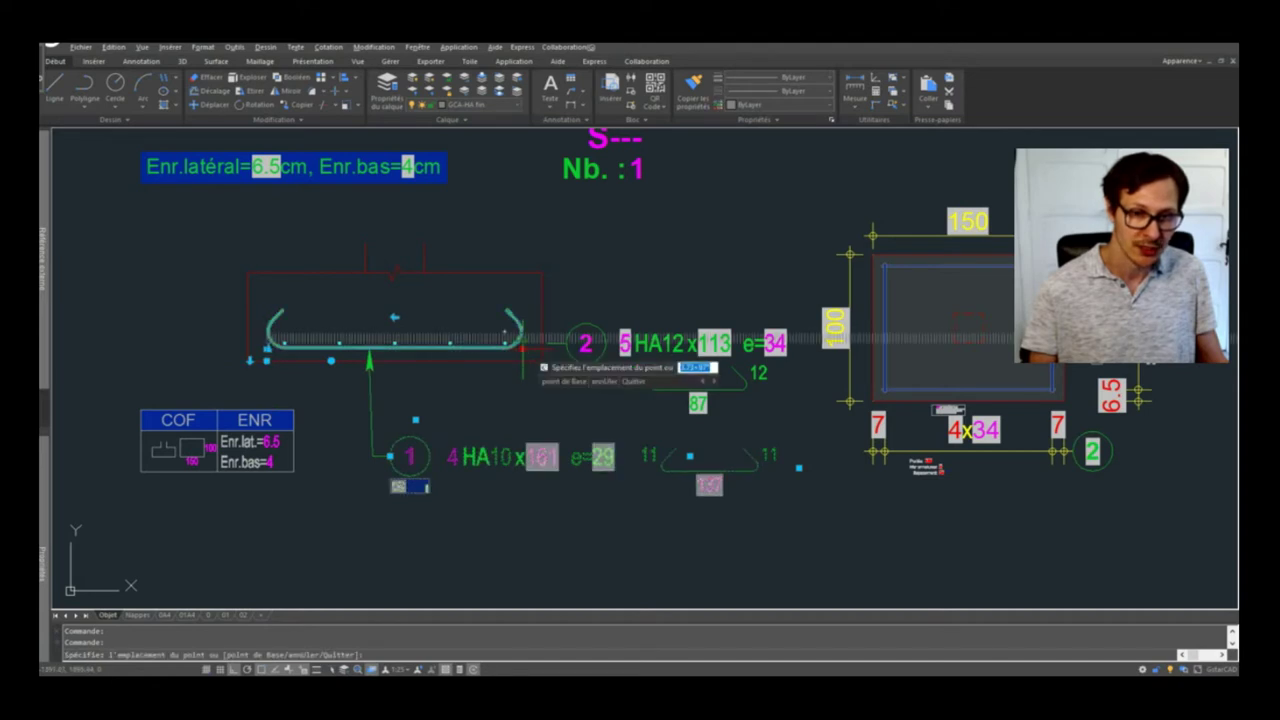
pyautogui.scroll(3, 522, 349)
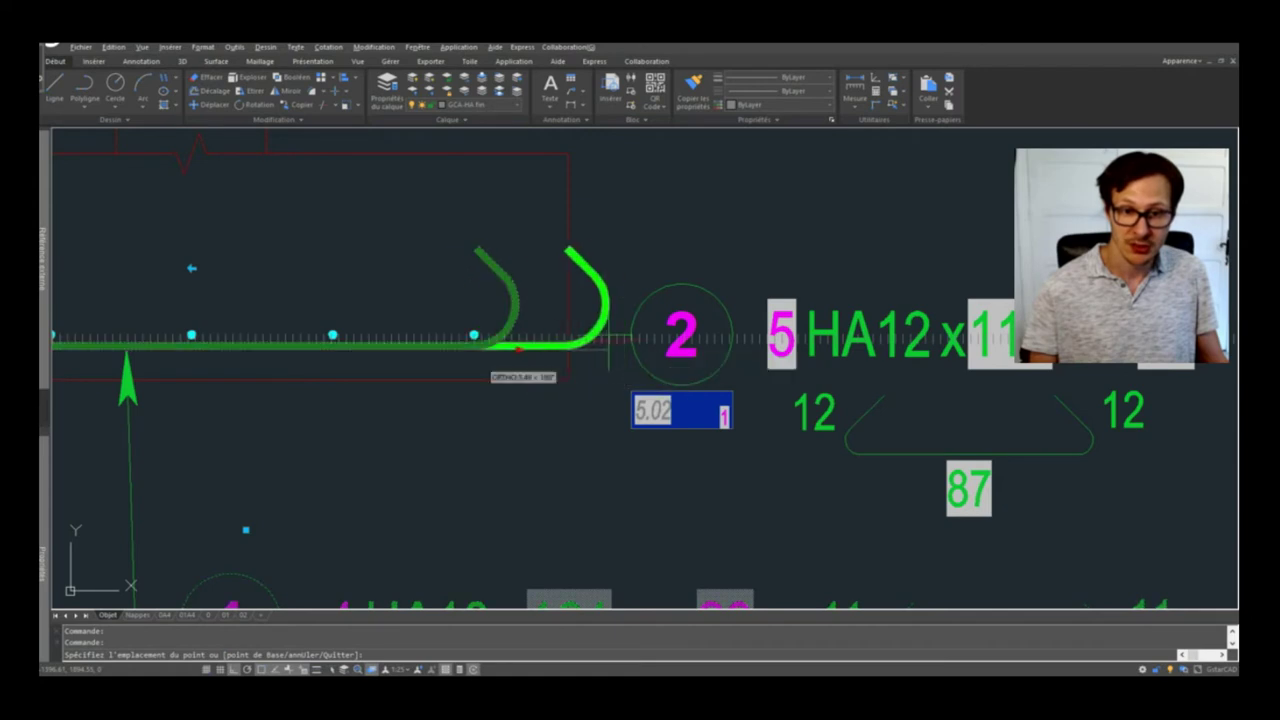
pyautogui.press('Escape')
# Select bar 1 with its linked label and inspect its right-click actions
pyautogui.scroll(-4, 585, 333)
pyautogui.click(556, 323)
pyautogui.scroll(-2, 460, 374)
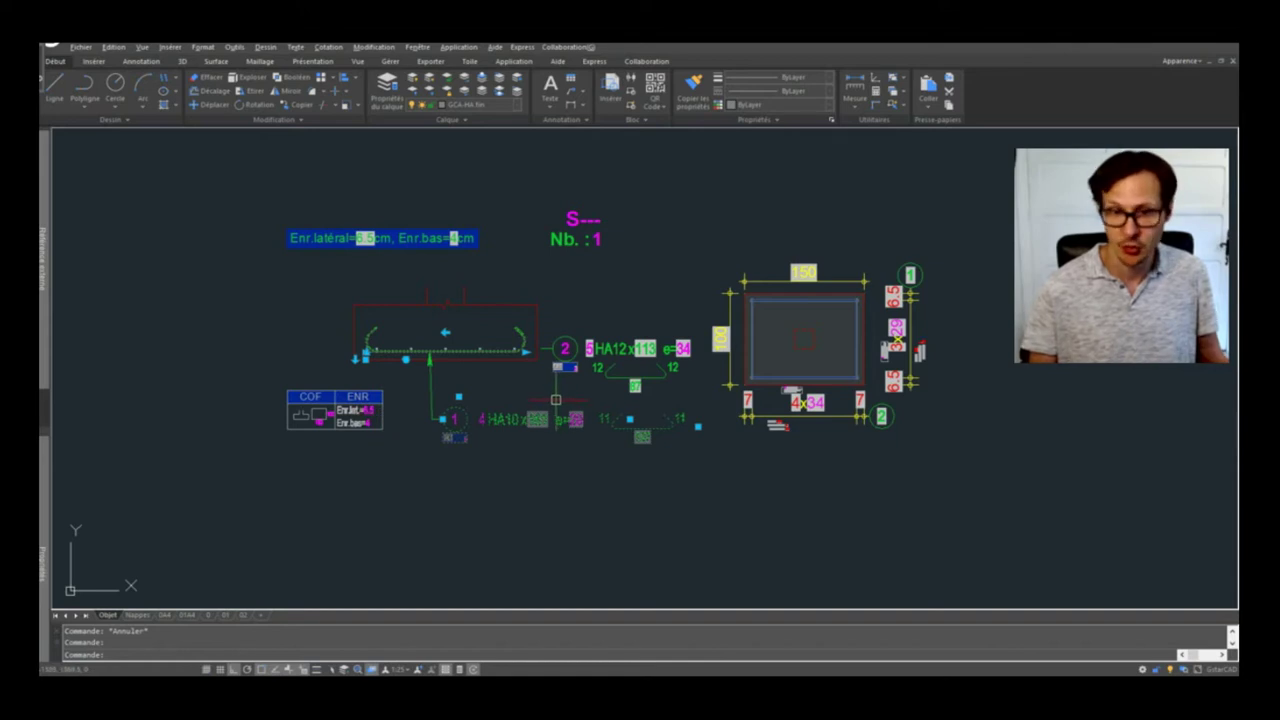
pyautogui.scroll(2, 397, 343)
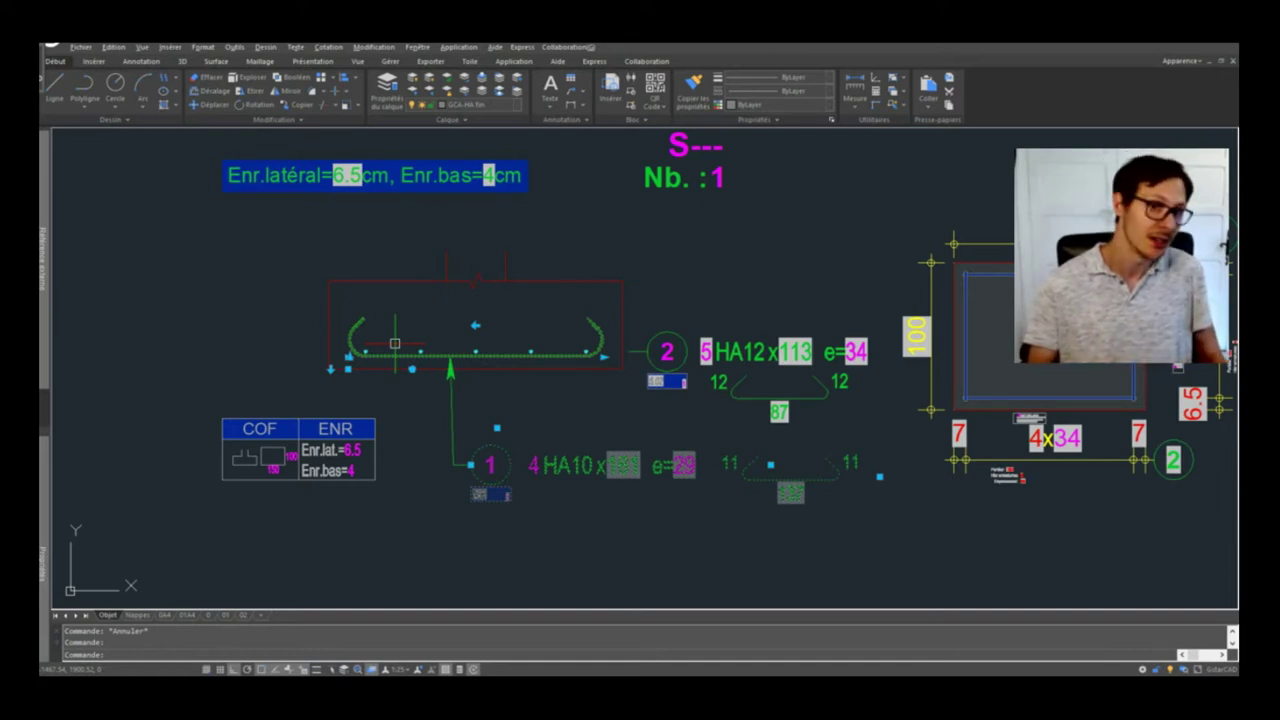
pyautogui.rightClick(395, 343)
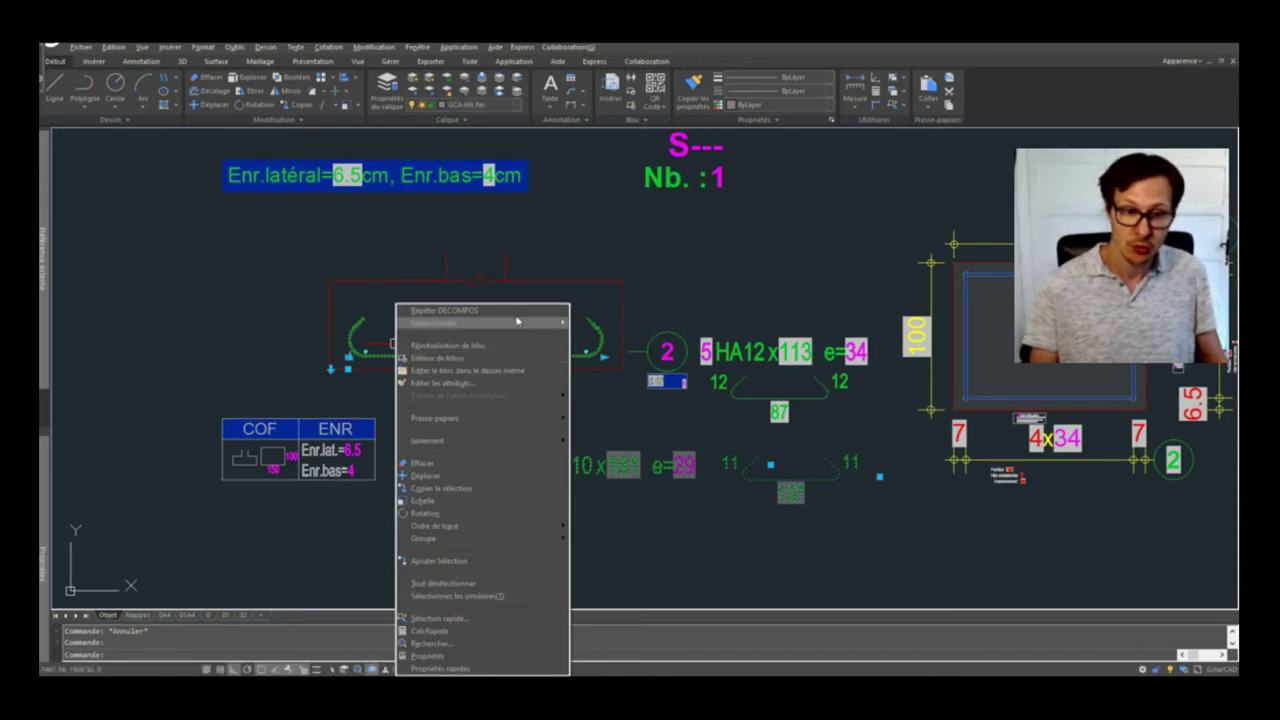
pyautogui.press('Escape')
pyautogui.scroll(-4, 589, 358)
pyautogui.scroll(4, 589, 358)
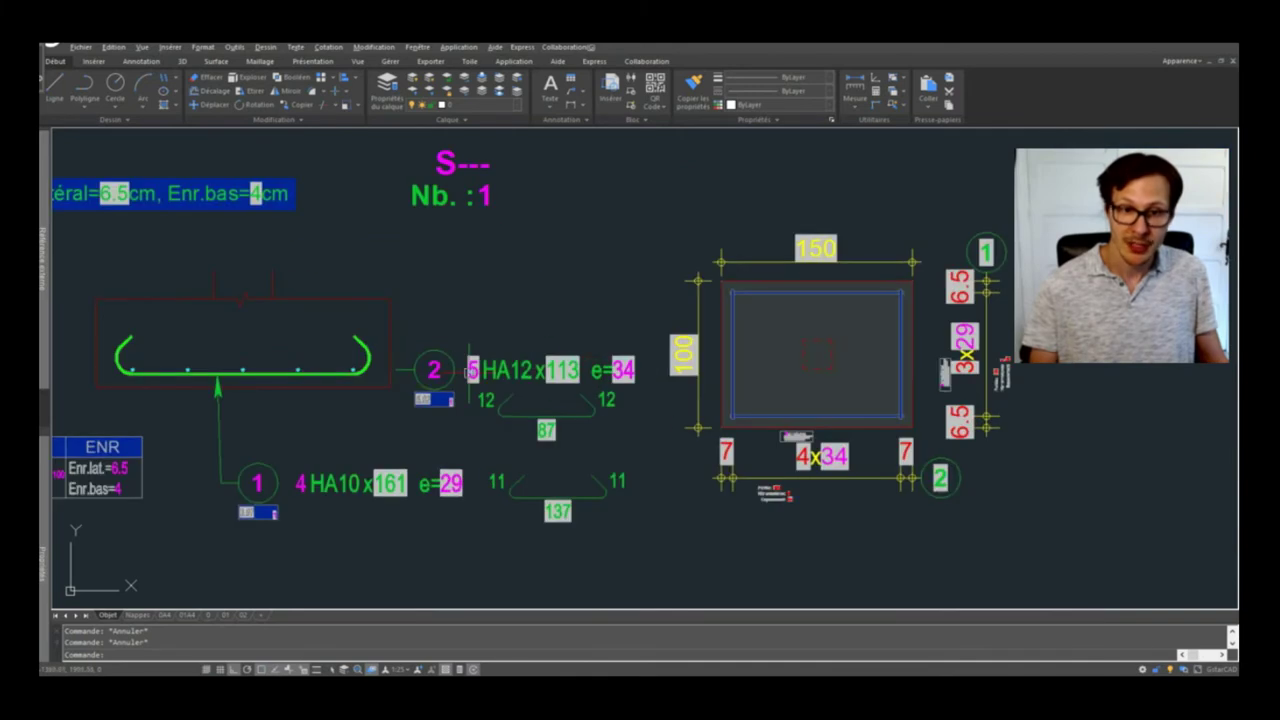
pyautogui.scroll(3, 472, 370)
# Open the 5 HA12 label's attributes and inspect the bar count field settings
pyautogui.doubleClick(473, 370)
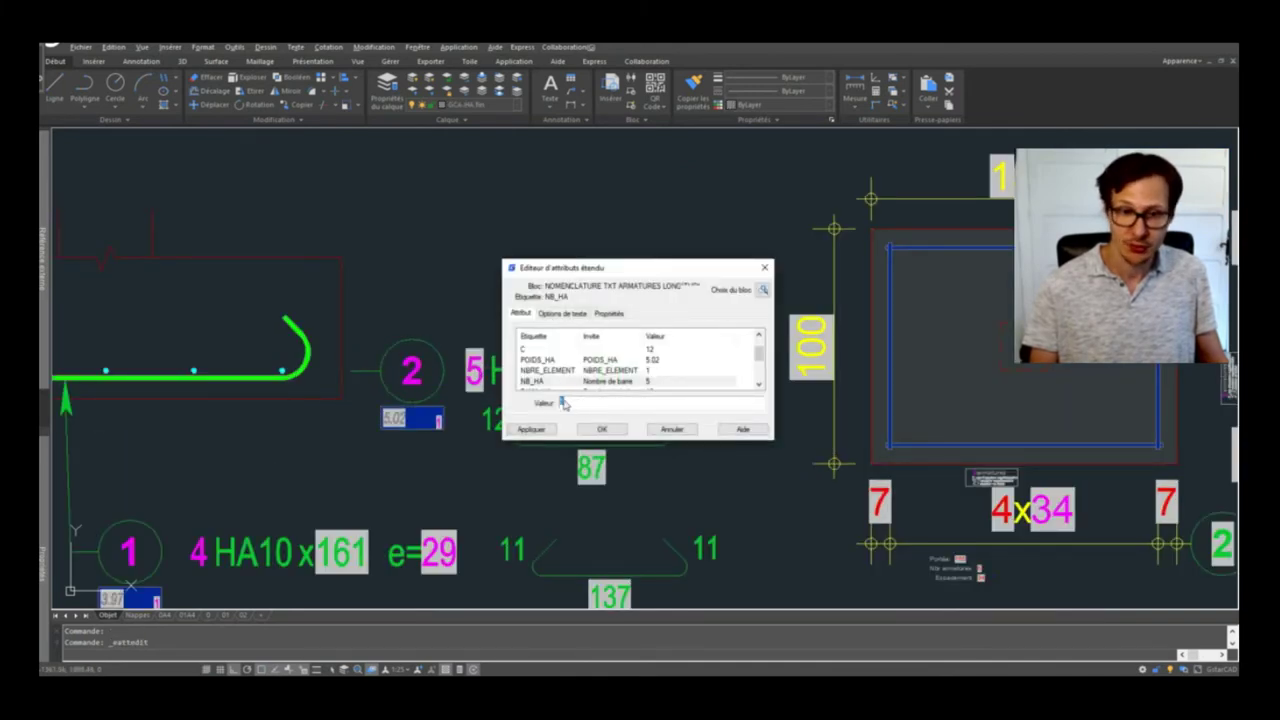
pyautogui.rightClick(564, 404)
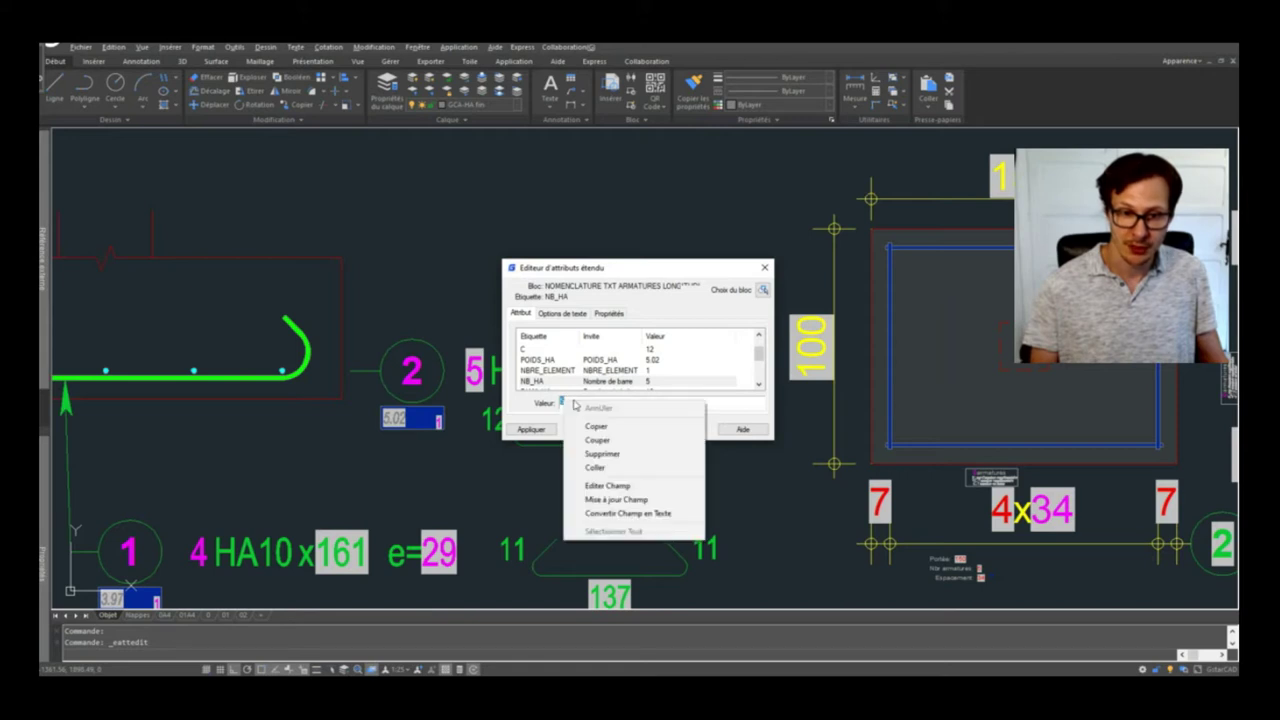
pyautogui.click(595, 467)
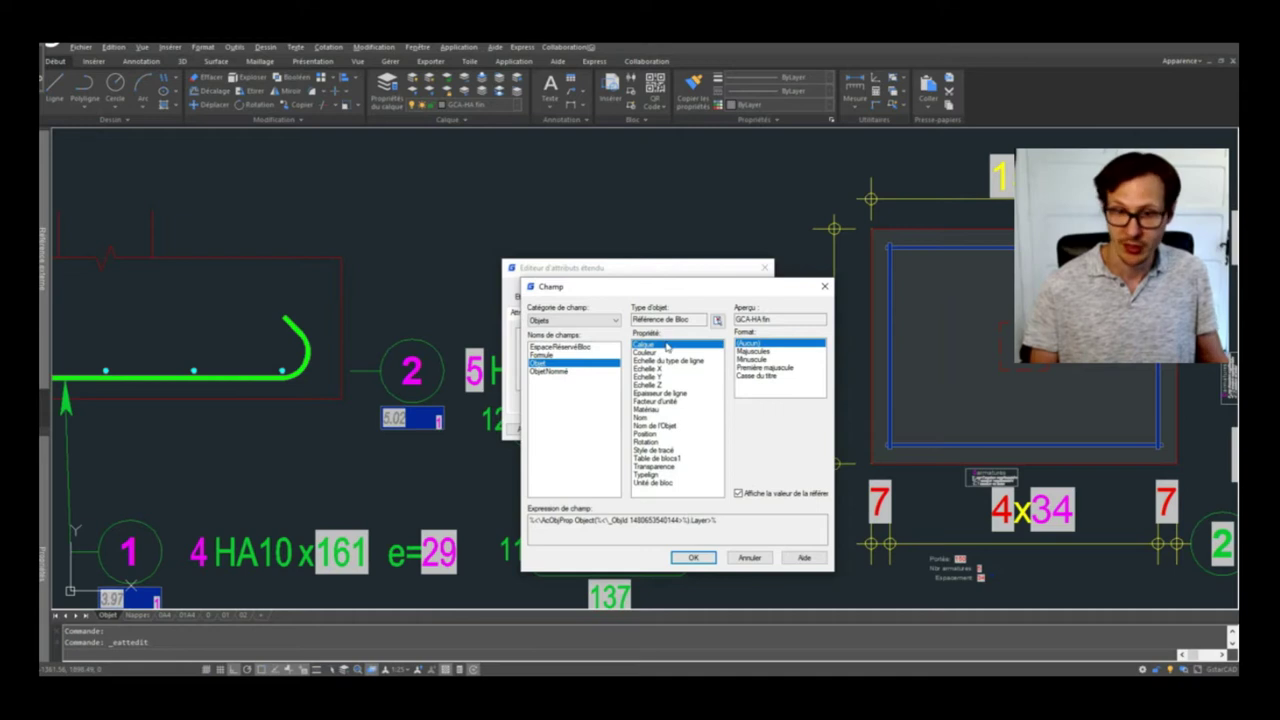
pyautogui.click(824, 286)
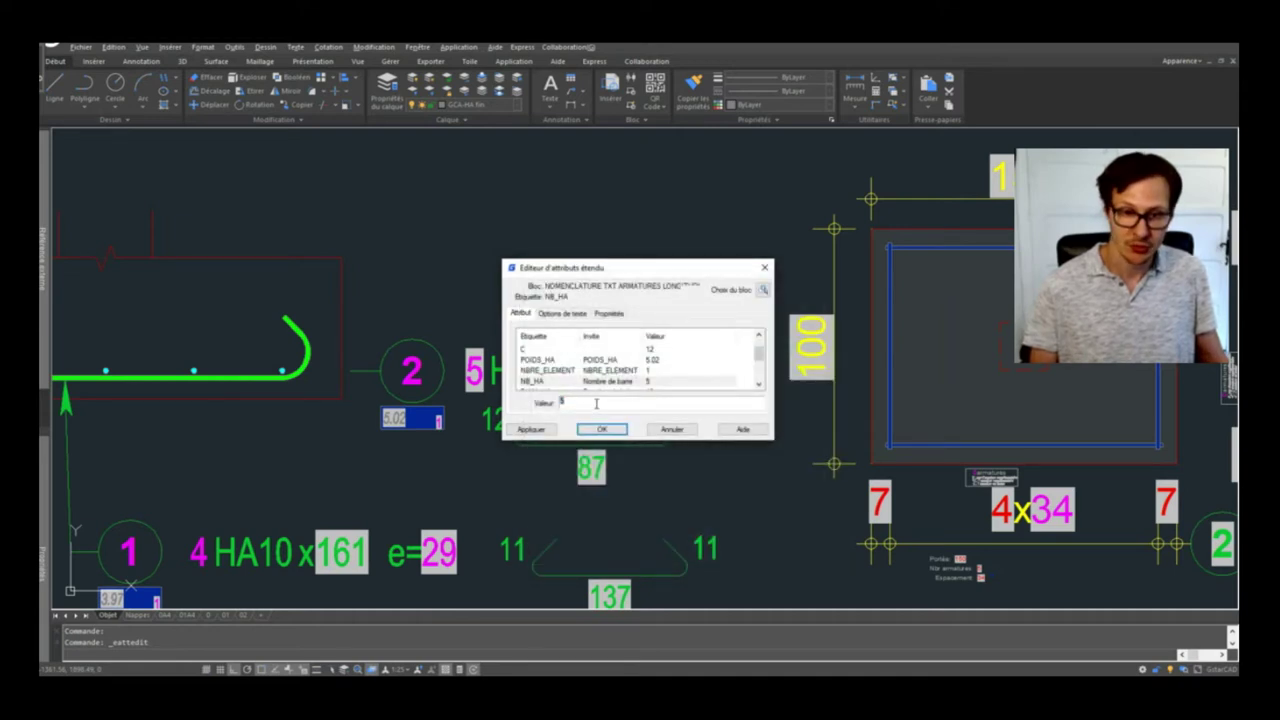
# Append '+' and an Objet field using the bar line's Longueur to the bar count value
pyautogui.write('+')
pyautogui.rightClick(596, 404)
pyautogui.click(657, 491)
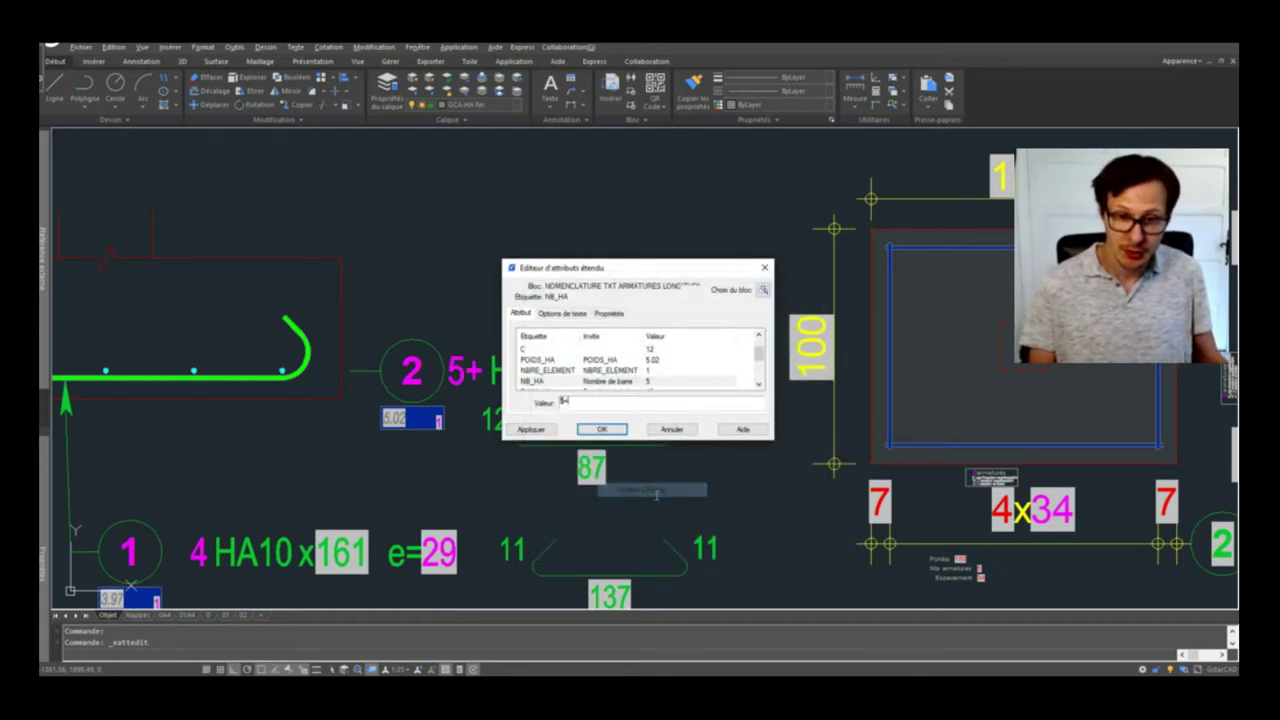
pyautogui.click(573, 320)
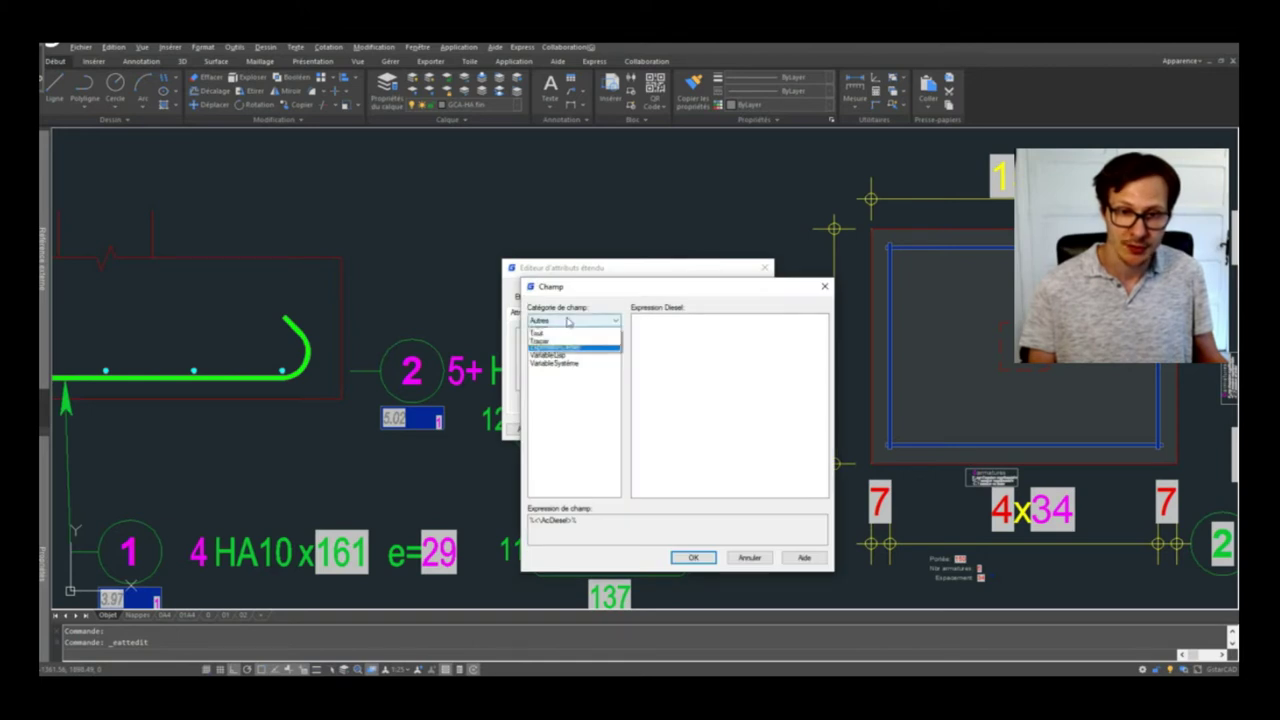
pyautogui.click(565, 374)
pyautogui.click(572, 363)
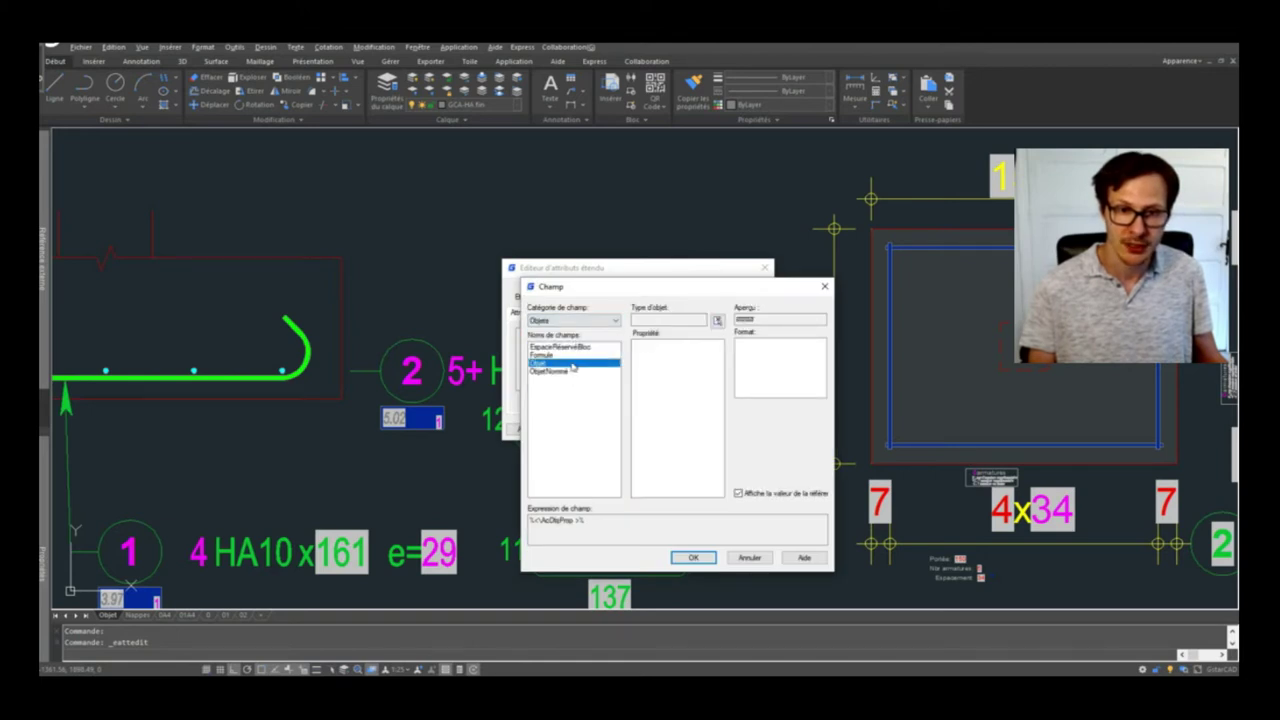
pyautogui.click(716, 320)
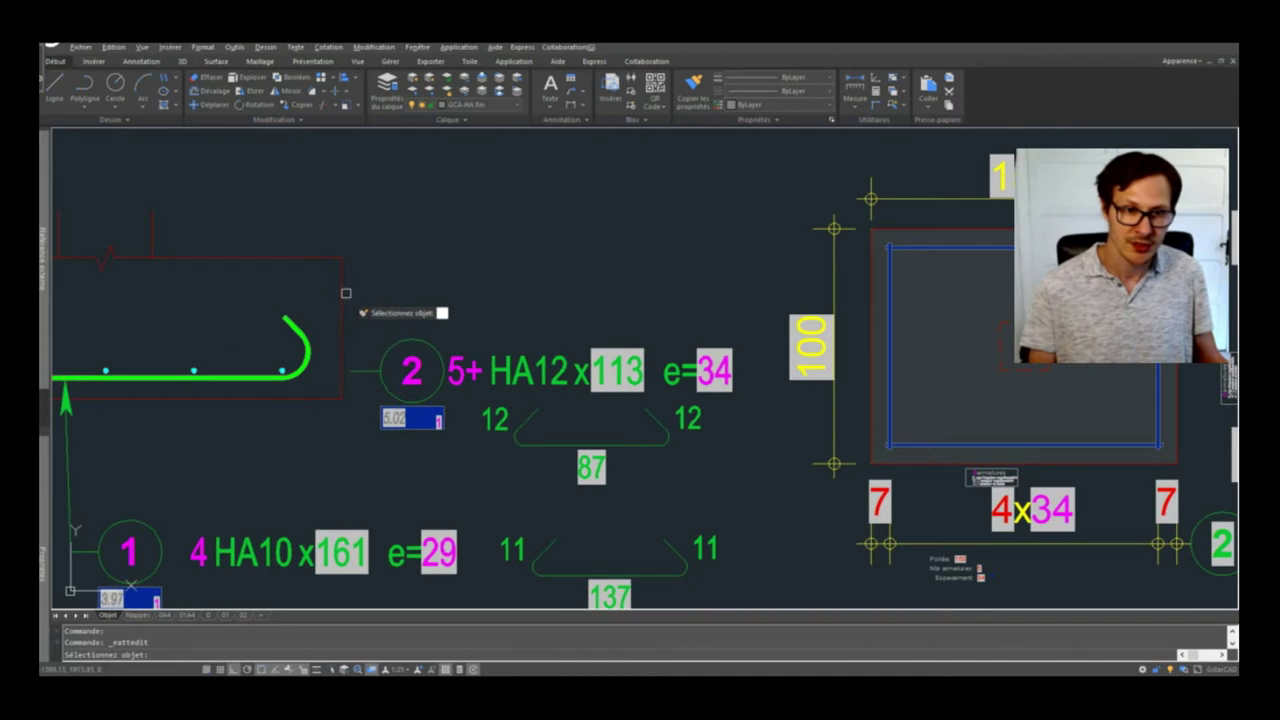
pyautogui.click(343, 281)
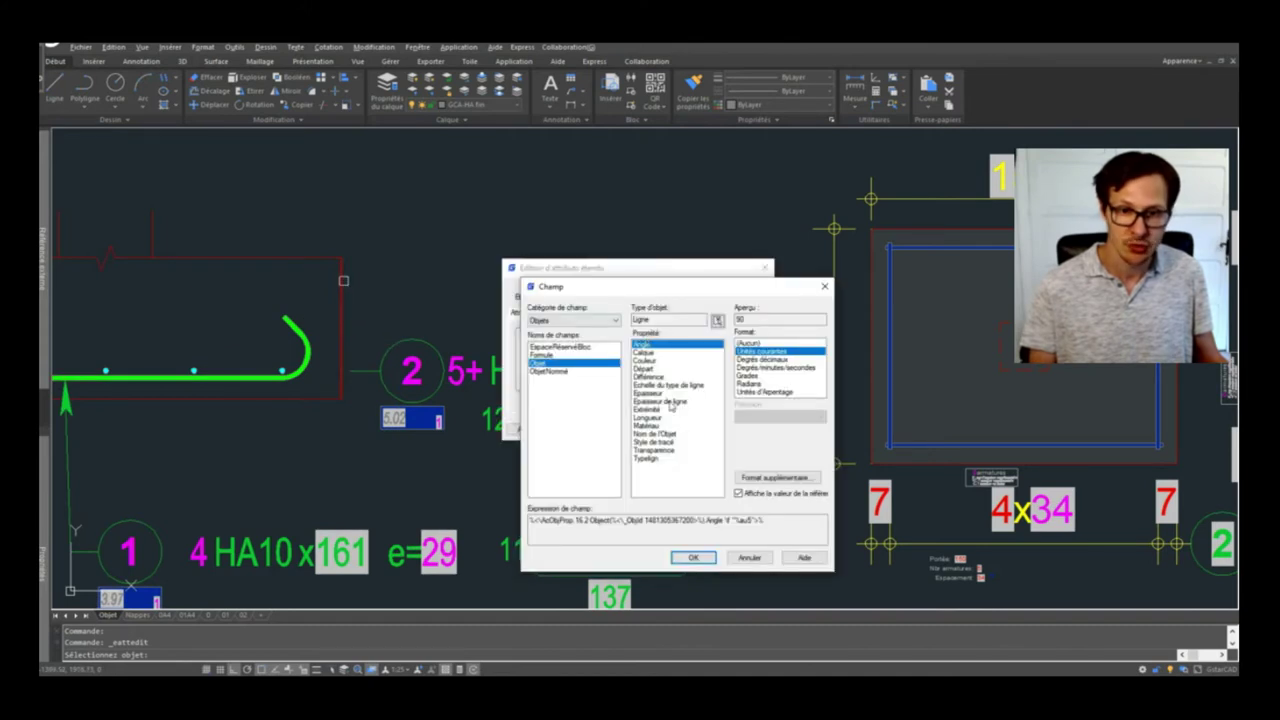
pyautogui.click(659, 419)
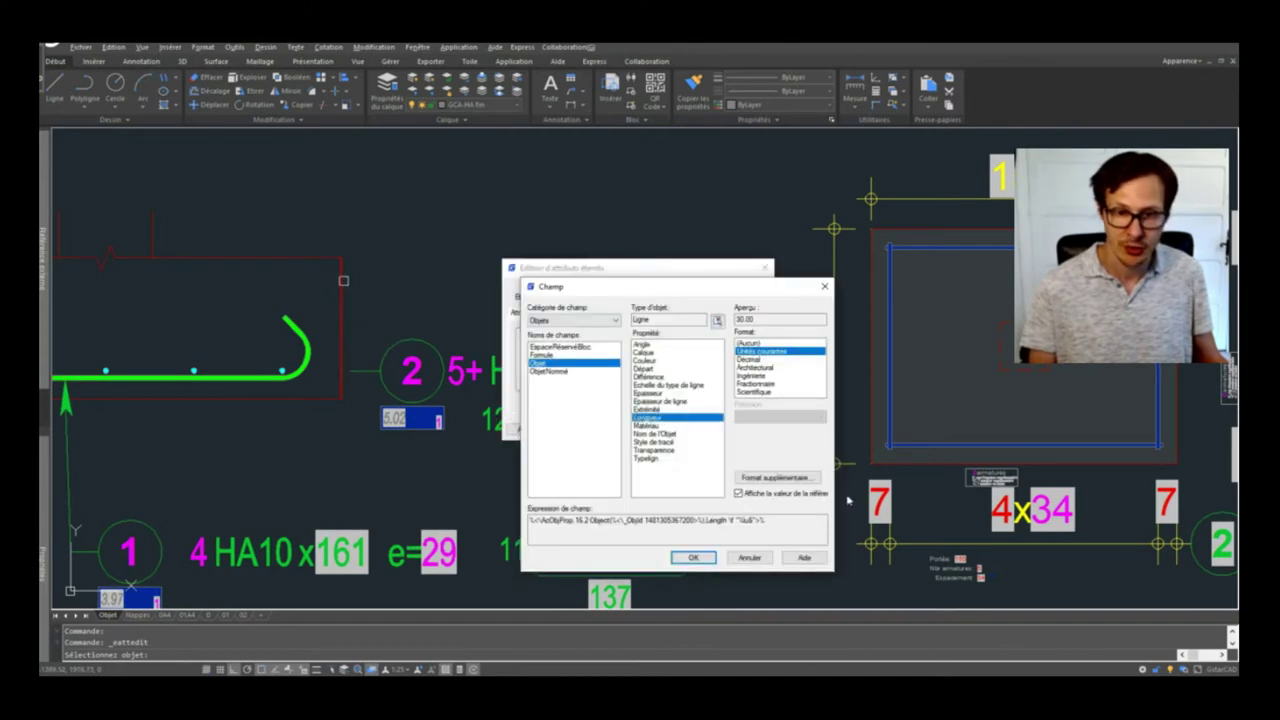
pyautogui.click(688, 562)
pyautogui.click(603, 430)
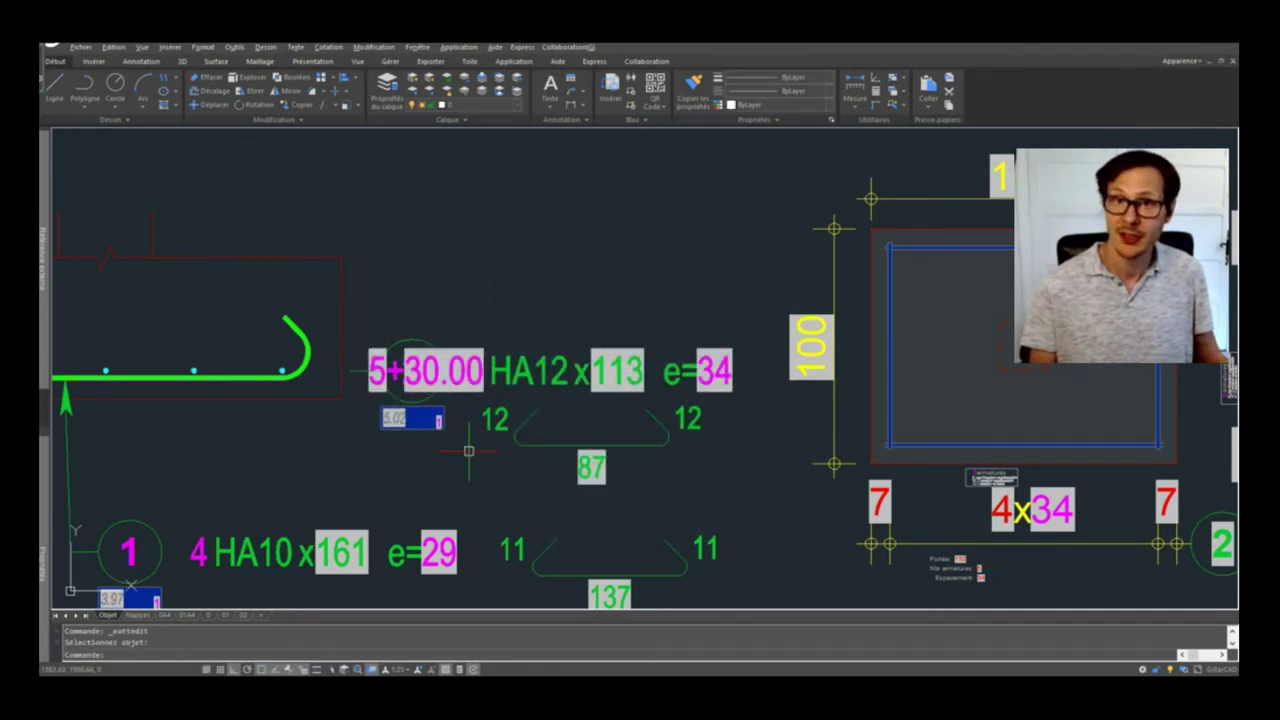
# Reopen the label's attributes, enter 2 for marker 2, then apply and close the editor
pyautogui.doubleClick(484, 396)
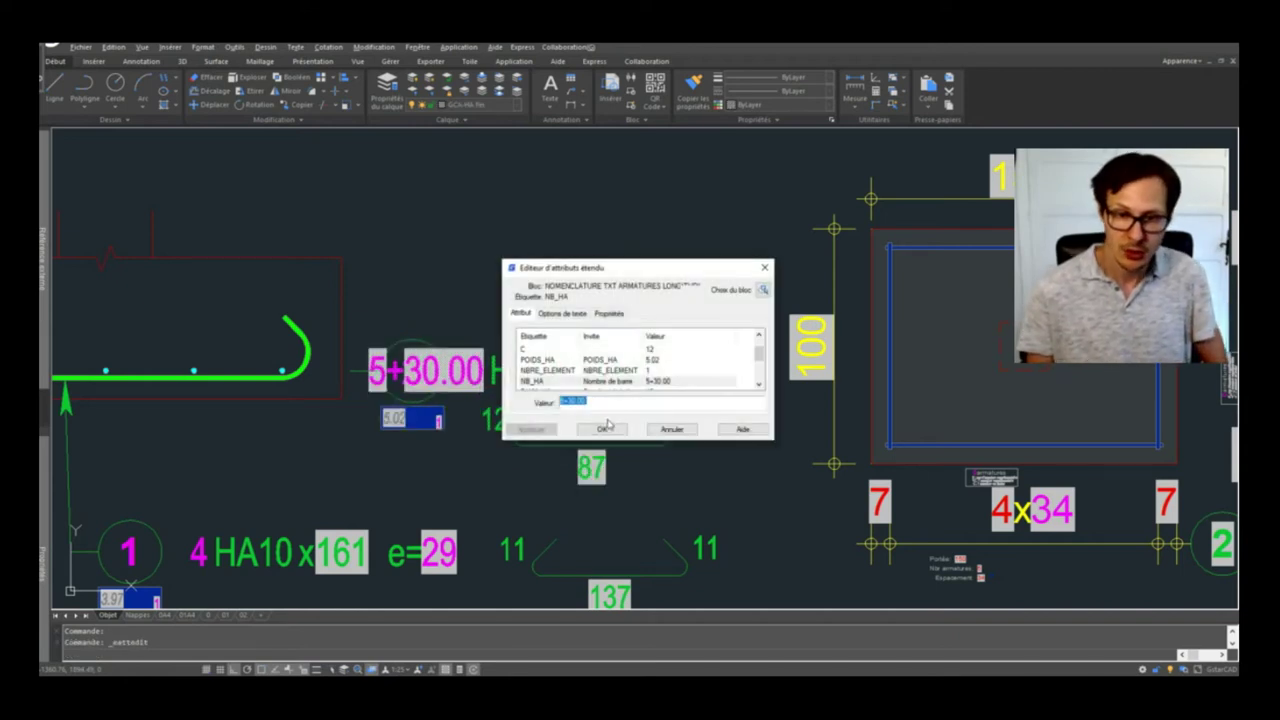
pyautogui.write('2')
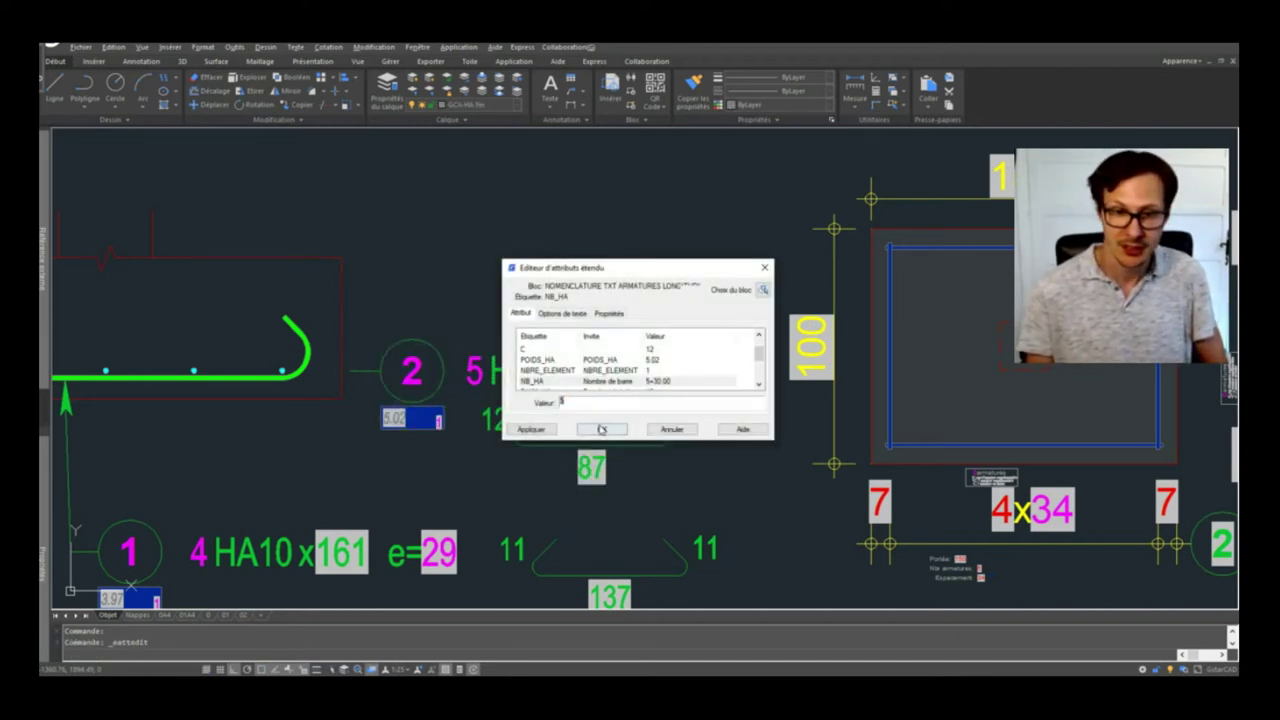
pyautogui.click(600, 429)
pyautogui.click(540, 196)
pyautogui.click(645, 252)
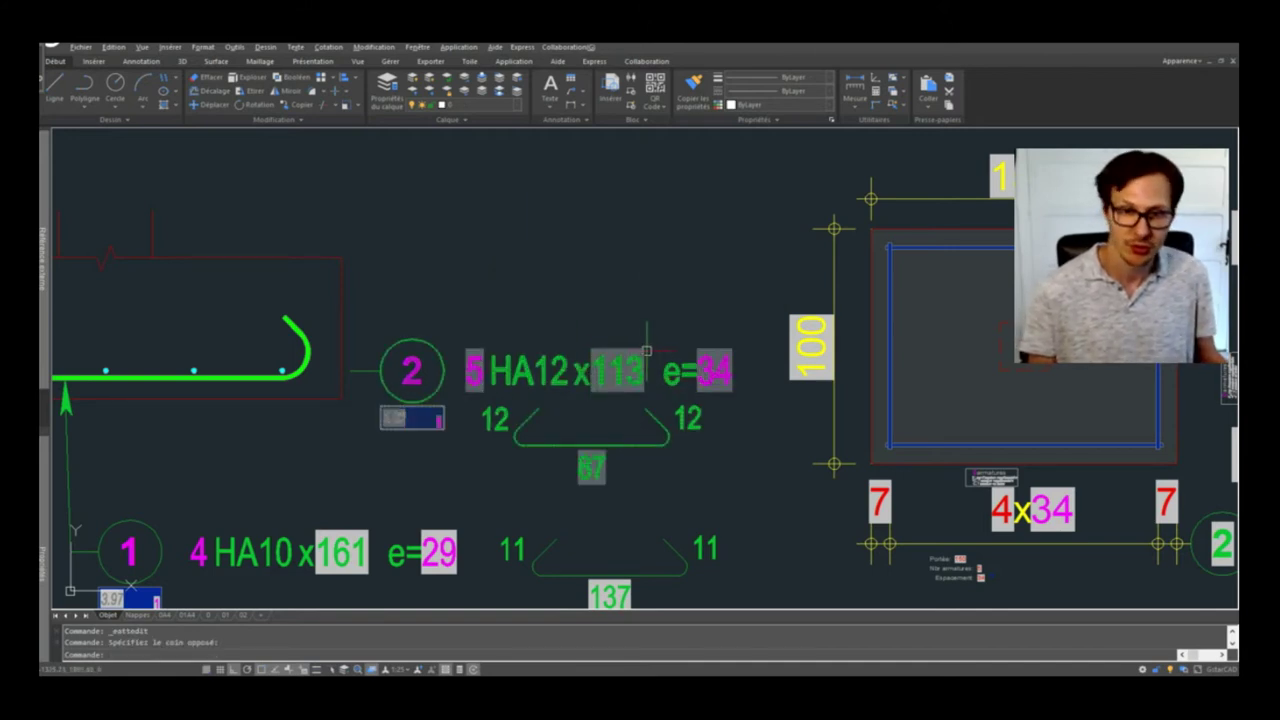
# Pan and zoom around the copied footing section, selecting its rectangle
pyautogui.scroll(-5, 646, 350)
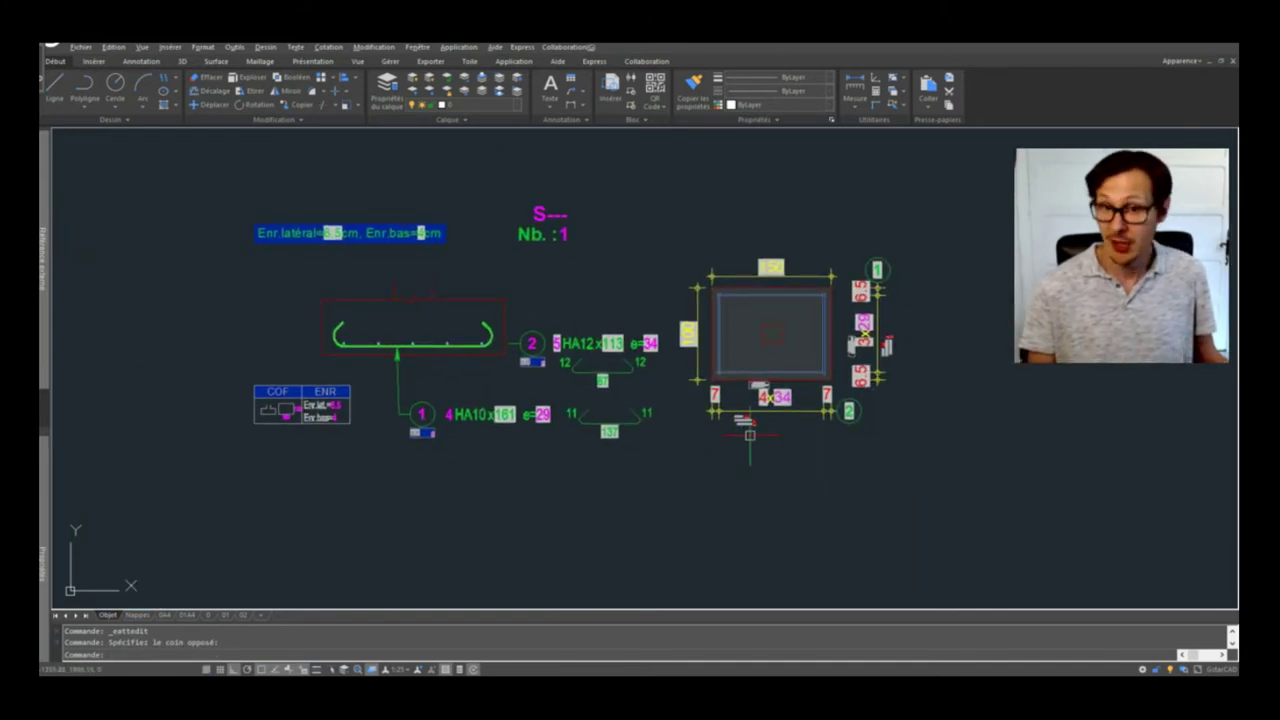
pyautogui.click(776, 272)
pyautogui.moveTo(846, 308); pyautogui.dragTo(771, 318, button='middle')
pyautogui.scroll(2, 771, 318)
pyautogui.click(738, 320)
pyautogui.moveTo(693, 379); pyautogui.dragTo(633, 325, button='middle')
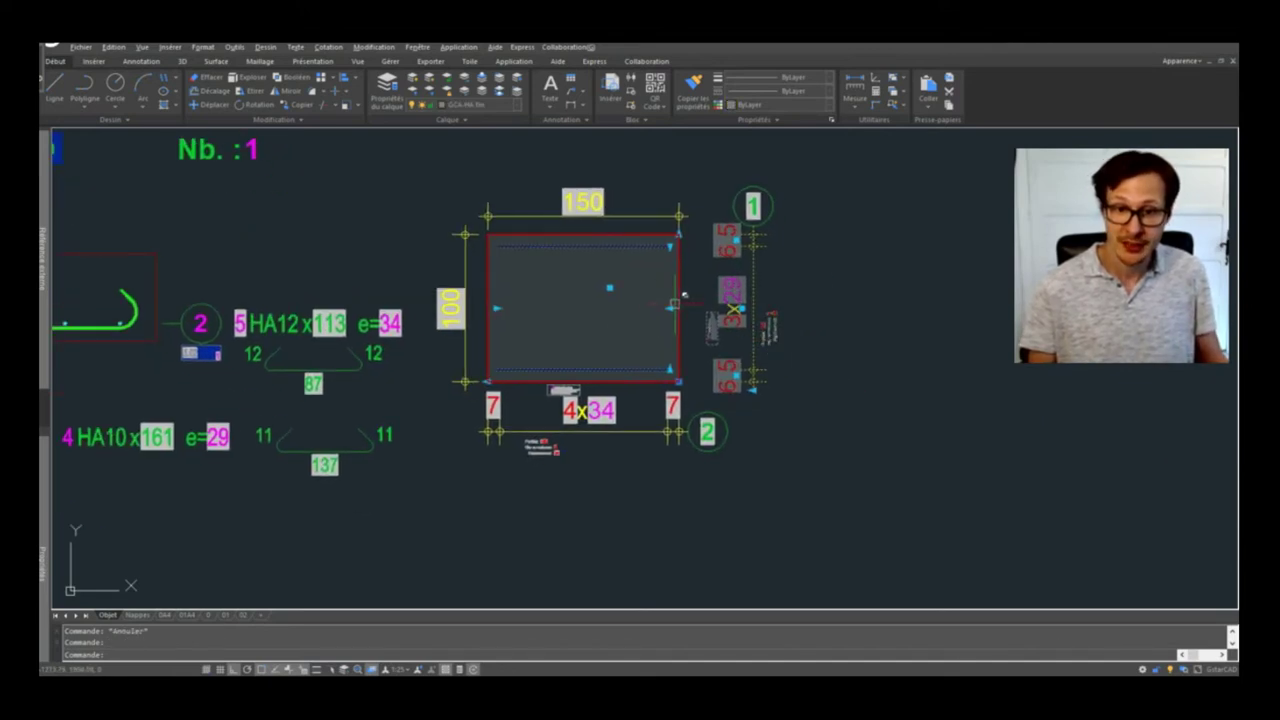
pyautogui.scroll(-3, 669, 308)
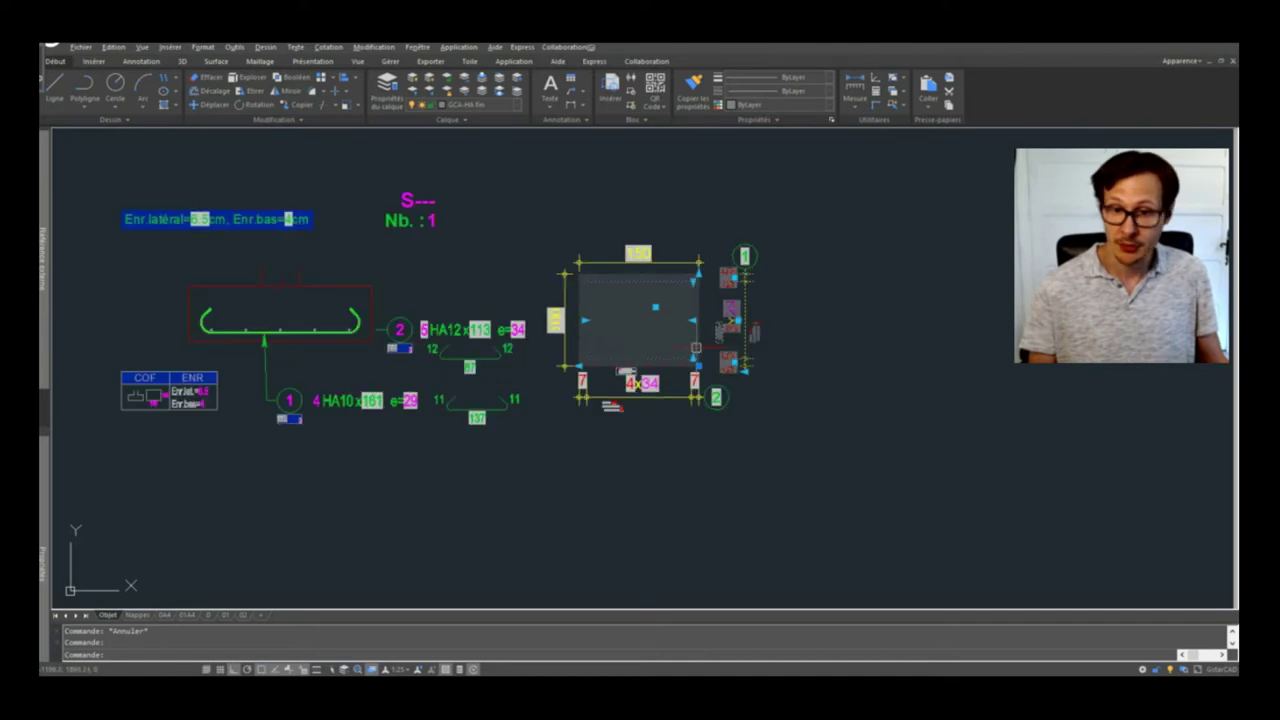
pyautogui.moveTo(669, 308); pyautogui.dragTo(934, 316, button='middle')
pyautogui.moveTo(836, 447); pyautogui.dragTo(716, 455, button='middle')
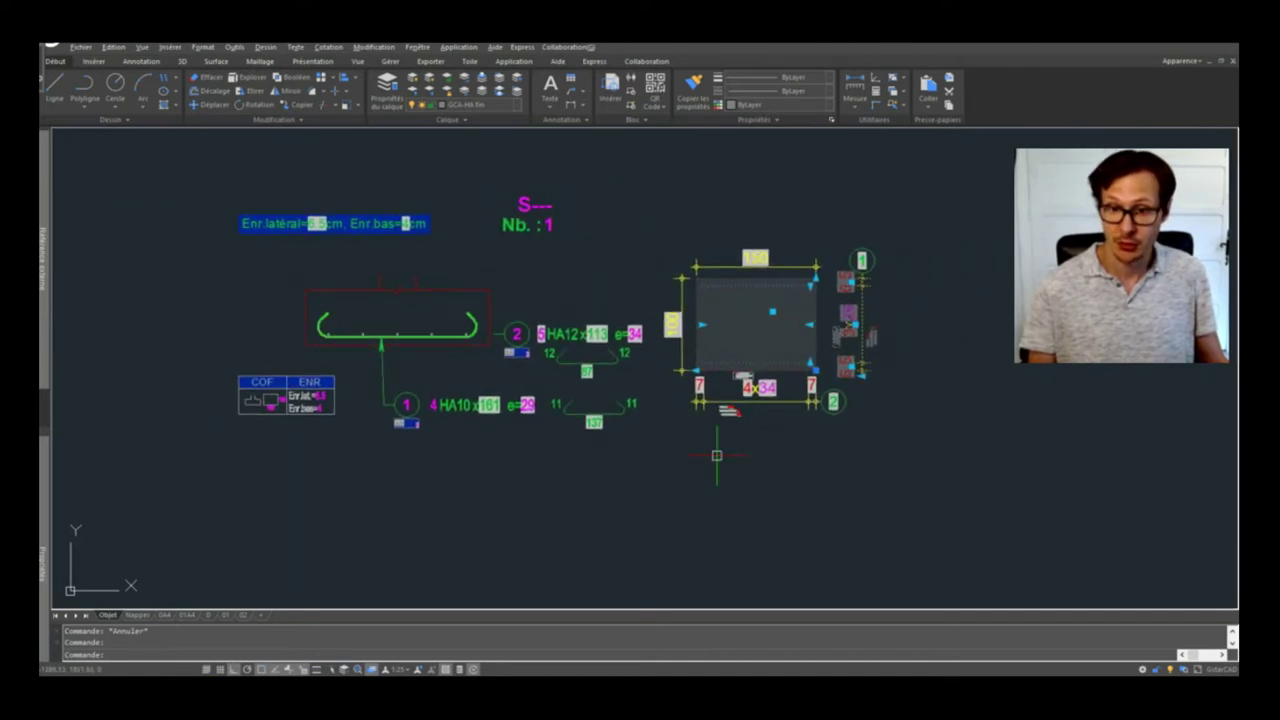
pyautogui.moveTo(760, 457)
pyautogui.mouseDown(button='middle')
pyautogui.moveTo(720, 437)
pyautogui.moveTo(783, 468)
pyautogui.mouseUp(button='middle')
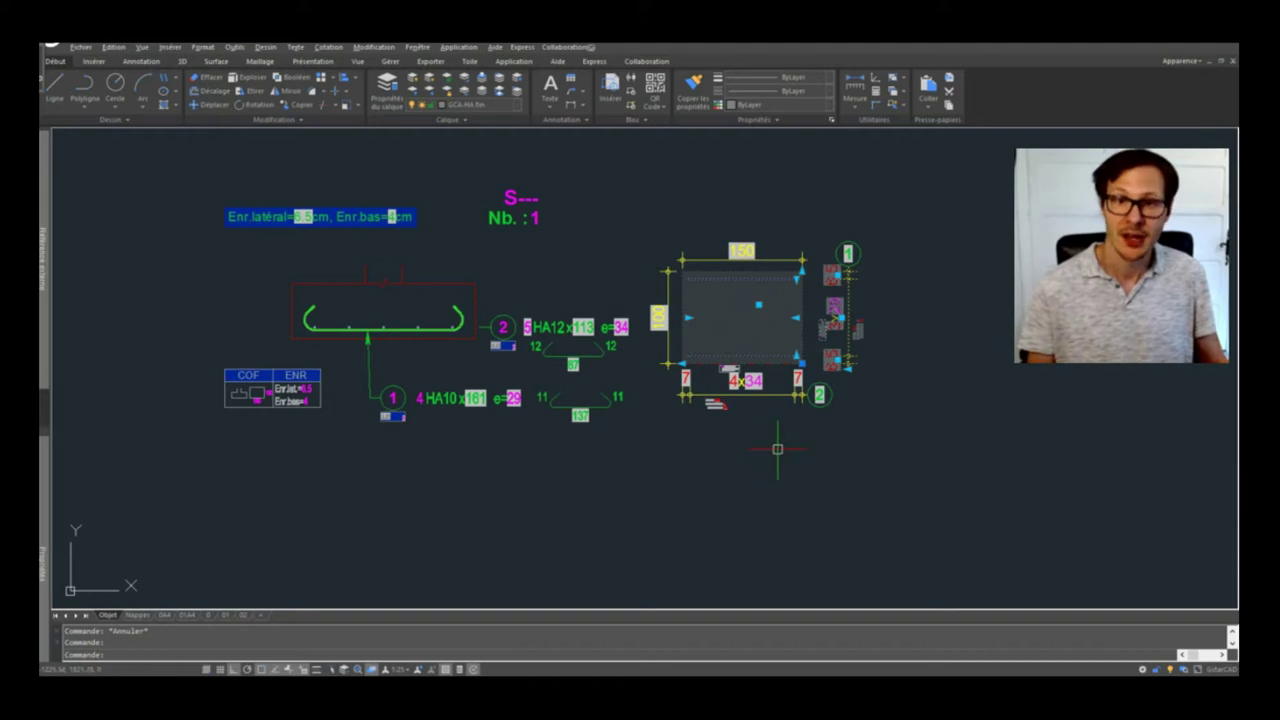
# Clear the selection and zoom extents to show all template sheets
pyautogui.scroll(-3, 872, 407)
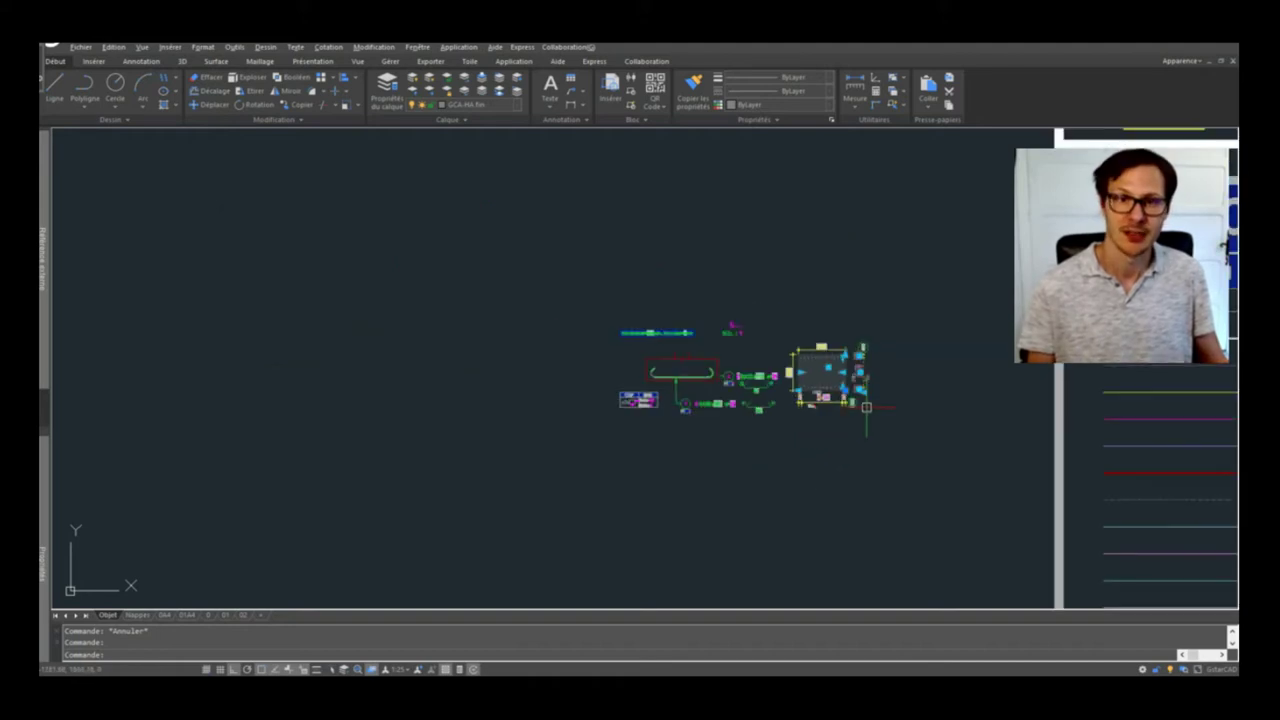
pyautogui.scroll(-3, 397, 297)
pyautogui.rightClick(397, 297)
pyautogui.press('Escape')
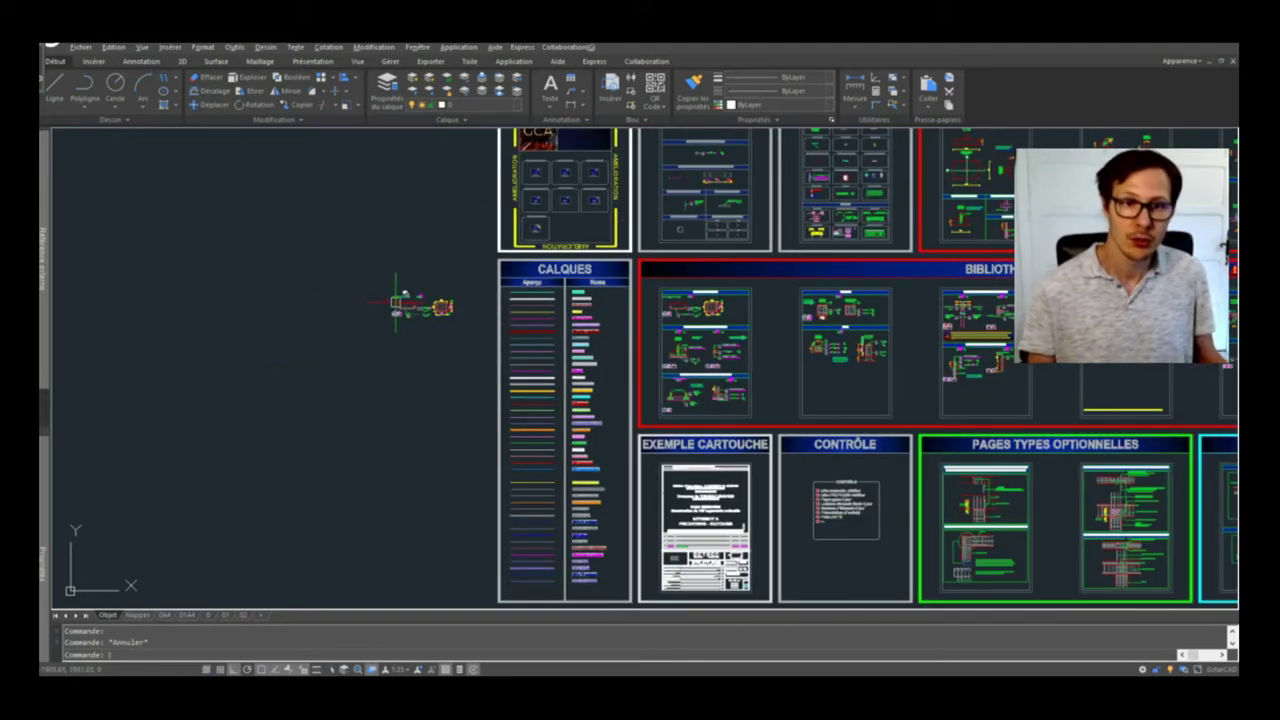
pyautogui.press('Escape')
pyautogui.middleClick(393, 303)
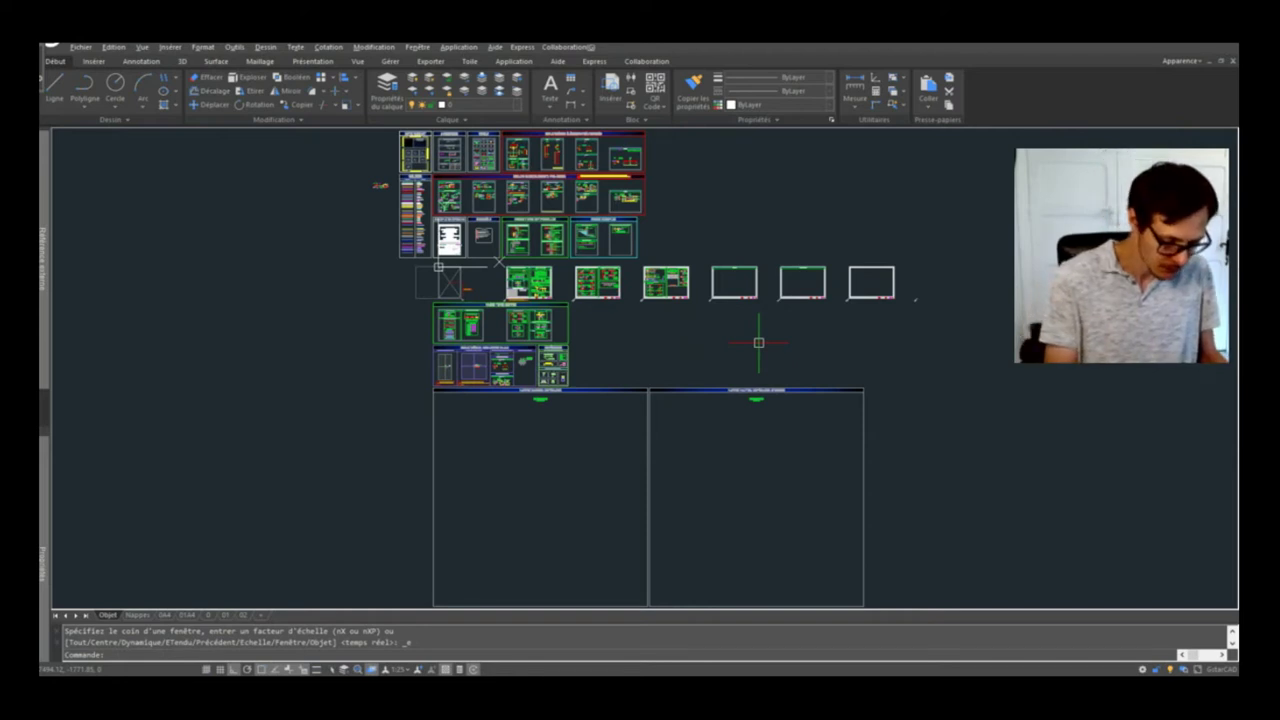
# Copy the sheet frame 1680 units to the right to make a new sheet
pyautogui.scroll(1, 996, 308)
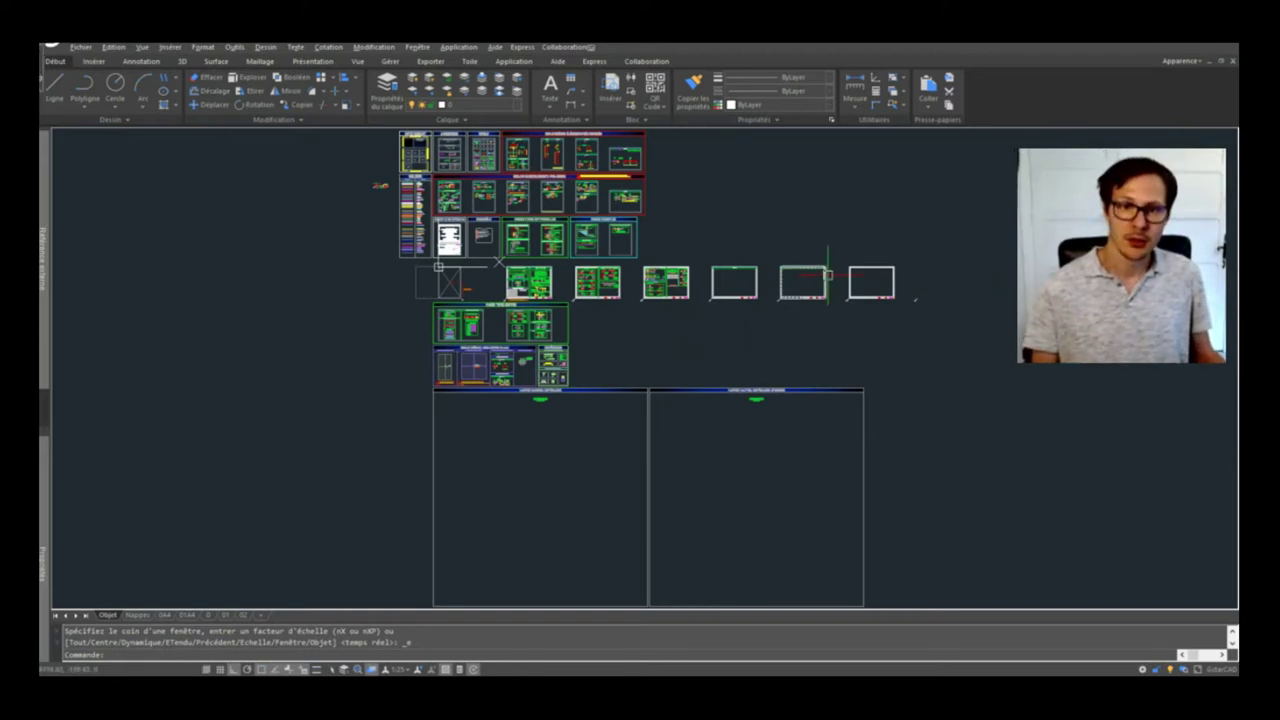
pyautogui.scroll(2, 870, 275)
pyautogui.scroll(3, 950, 390)
pyautogui.scroll(3, 960, 400)
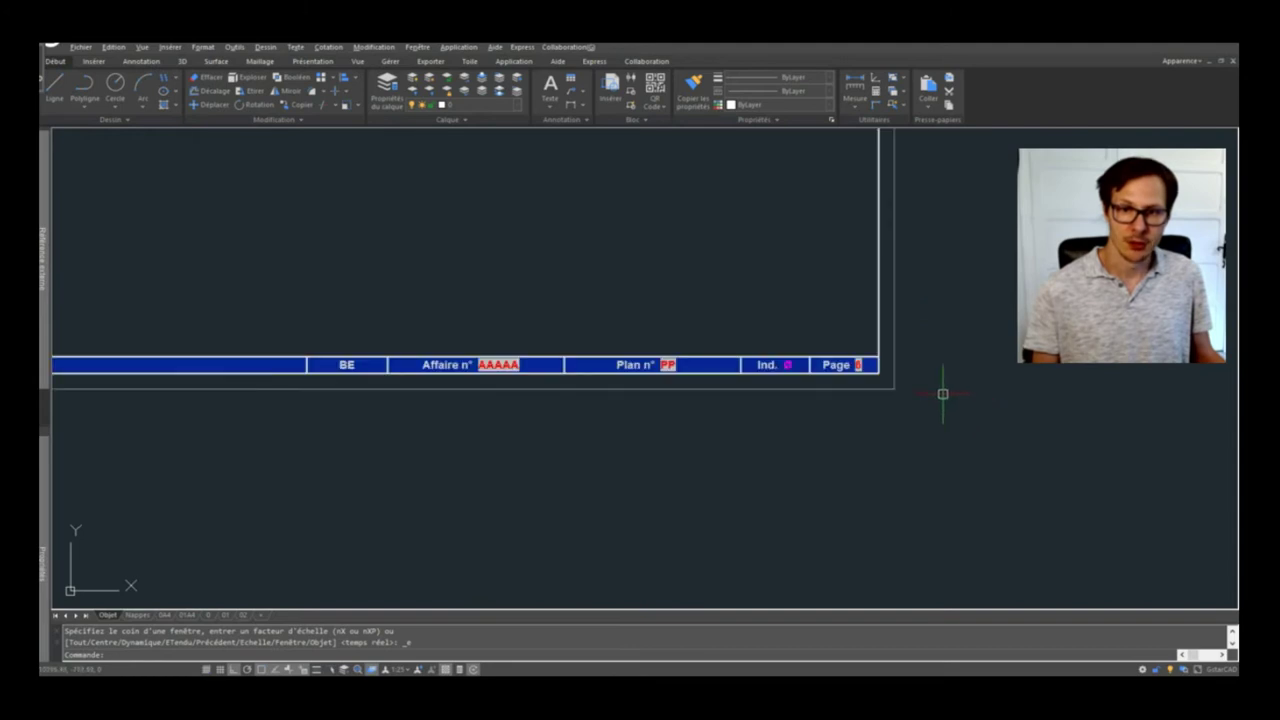
pyautogui.scroll(-2, 771, 400)
pyautogui.scroll(-2, 771, 400)
pyautogui.click(749, 363)
pyautogui.click(671, 457)
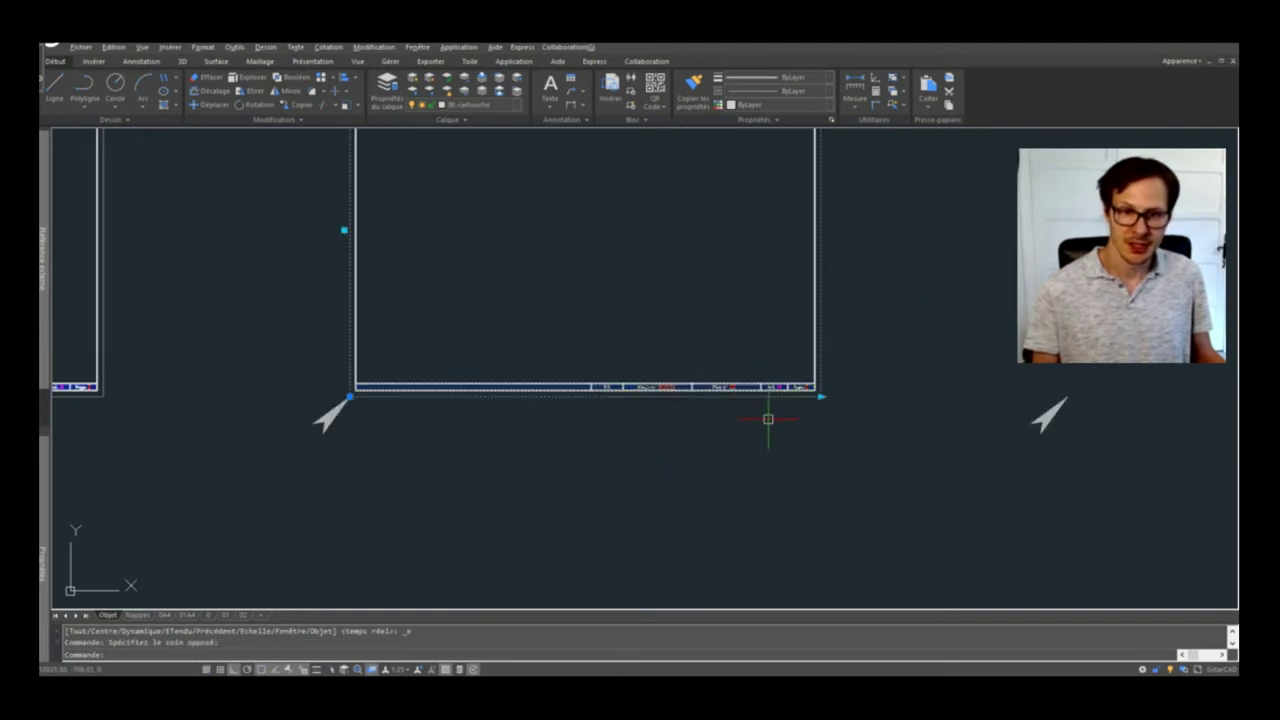
pyautogui.scroll(-4, 310, 395)
pyautogui.write('co')
pyautogui.press('Return')
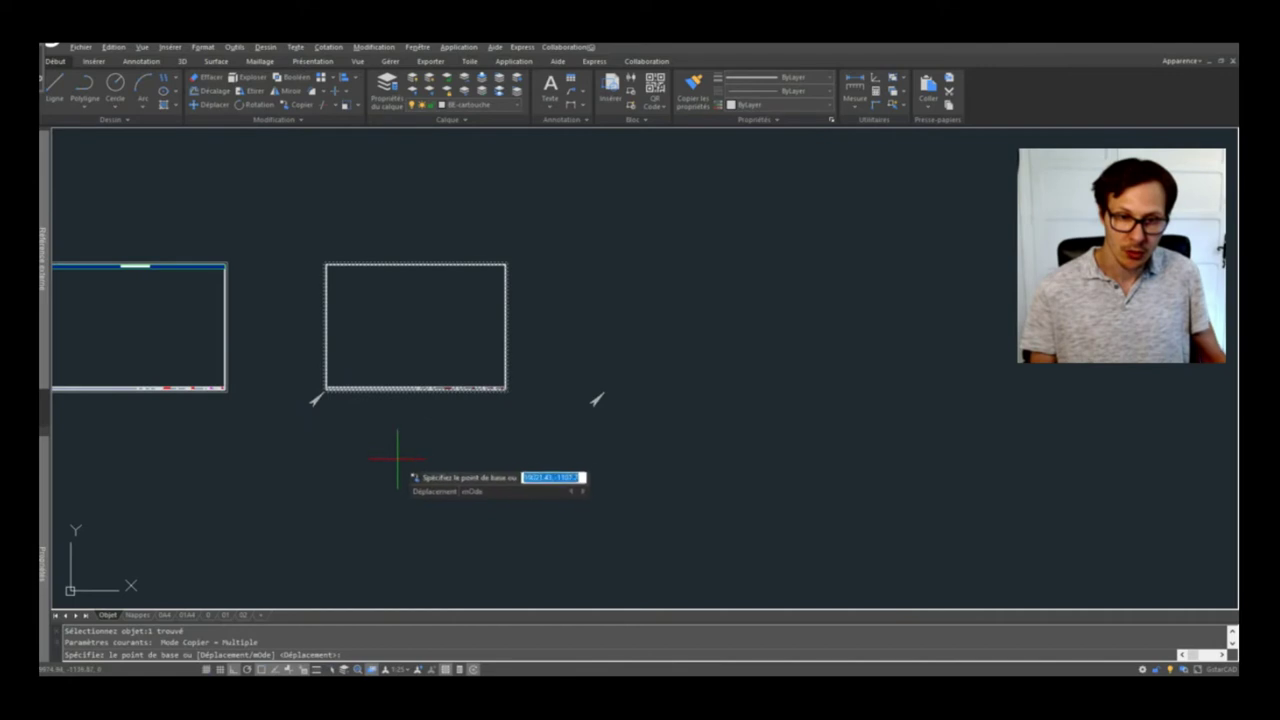
pyautogui.click(403, 455)
pyautogui.write('116')
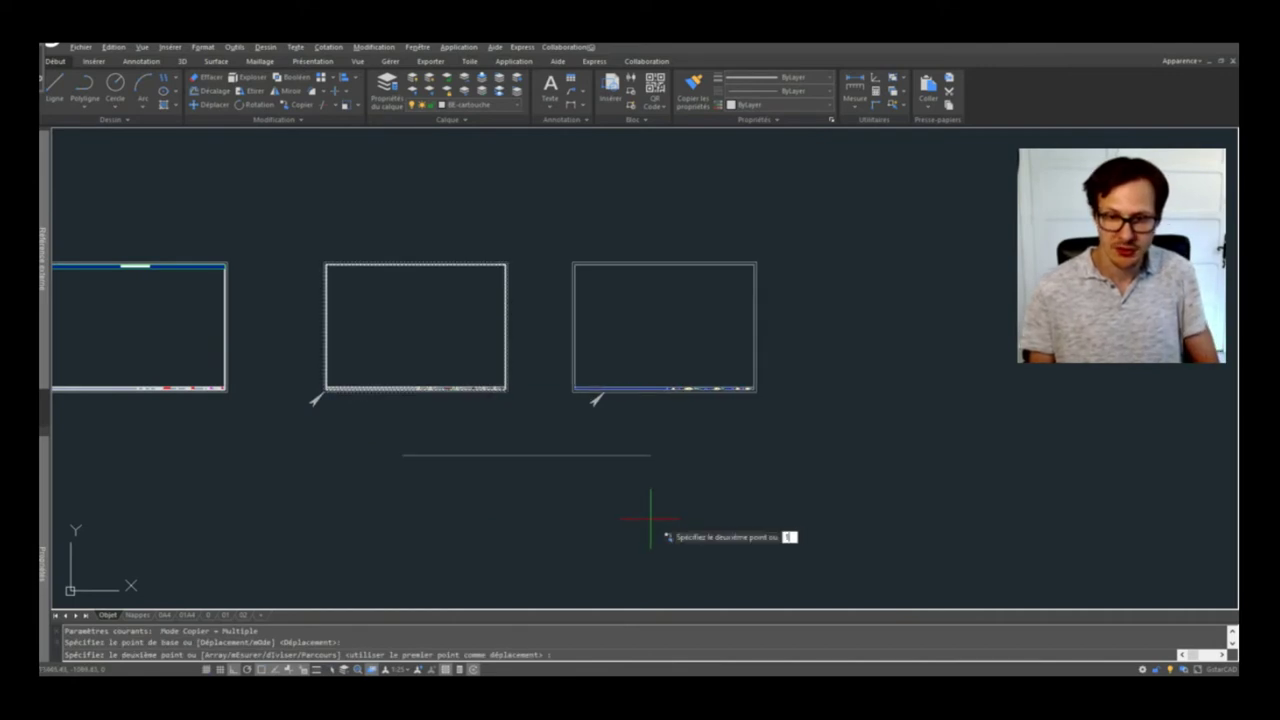
pyautogui.press('Return')
pyautogui.press('Return')
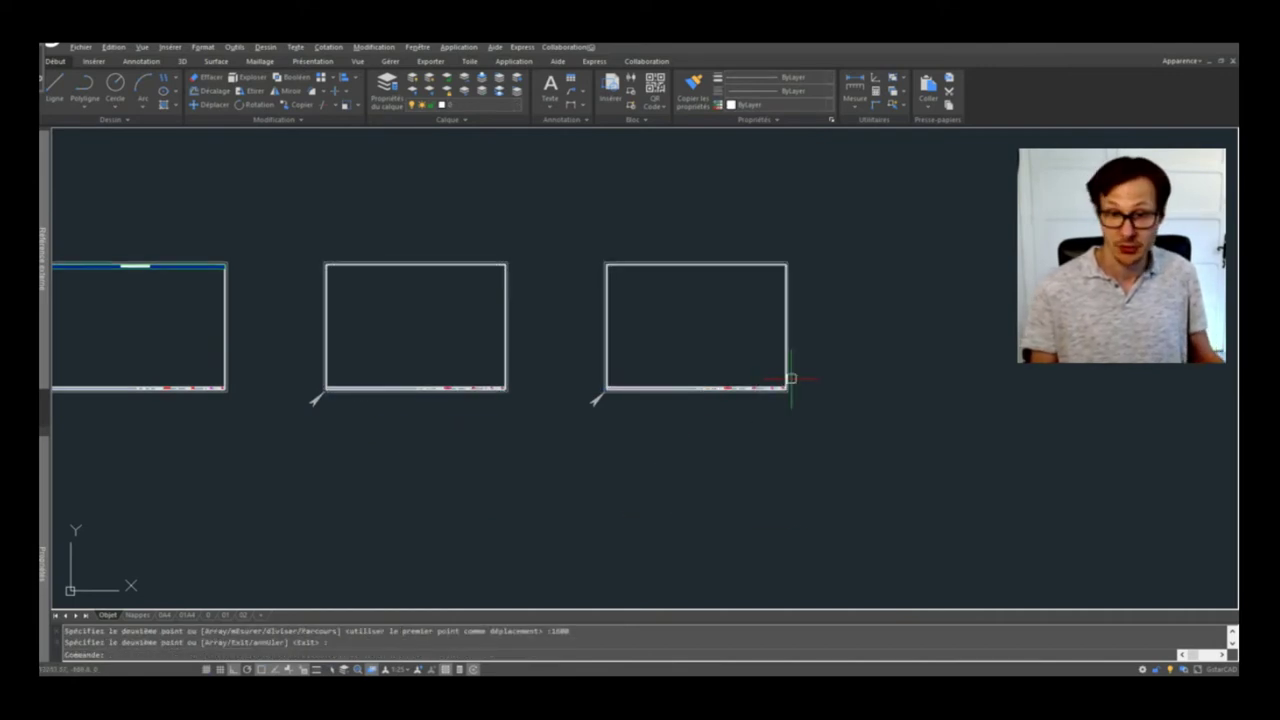
# Refresh the new title block's fields with METTREAJOURCHAMP so it shows Page 7
pyautogui.scroll(4, 762, 440)
pyautogui.write('mettre')
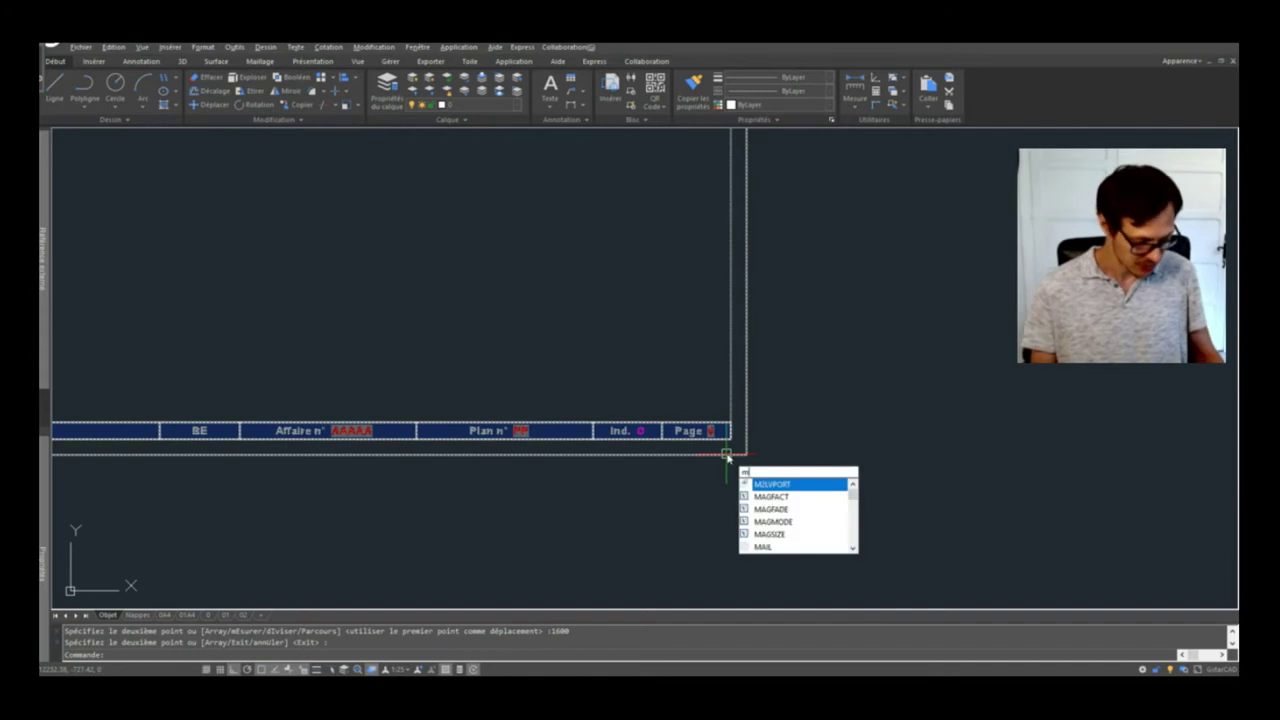
pyautogui.press('Return')
pyautogui.click(760, 490)
pyautogui.click(494, 297)
pyautogui.press('Return')
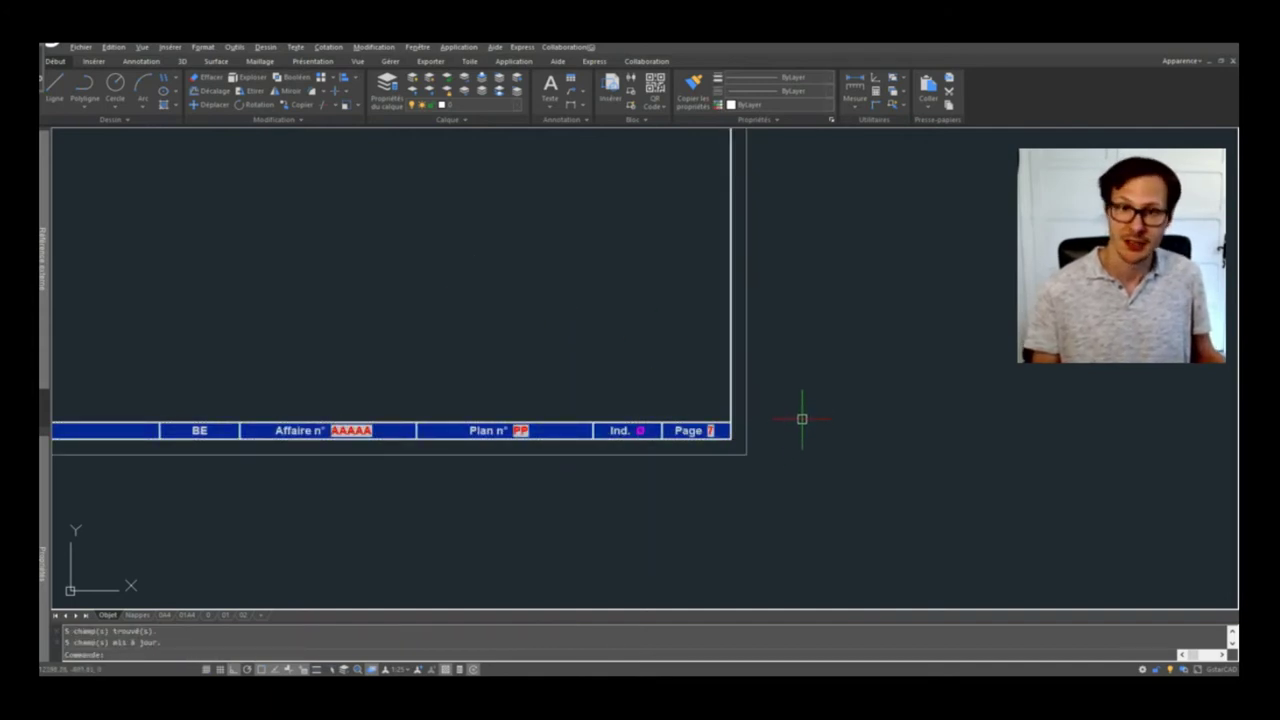
pyautogui.write('mettre')
pyautogui.press('Return')
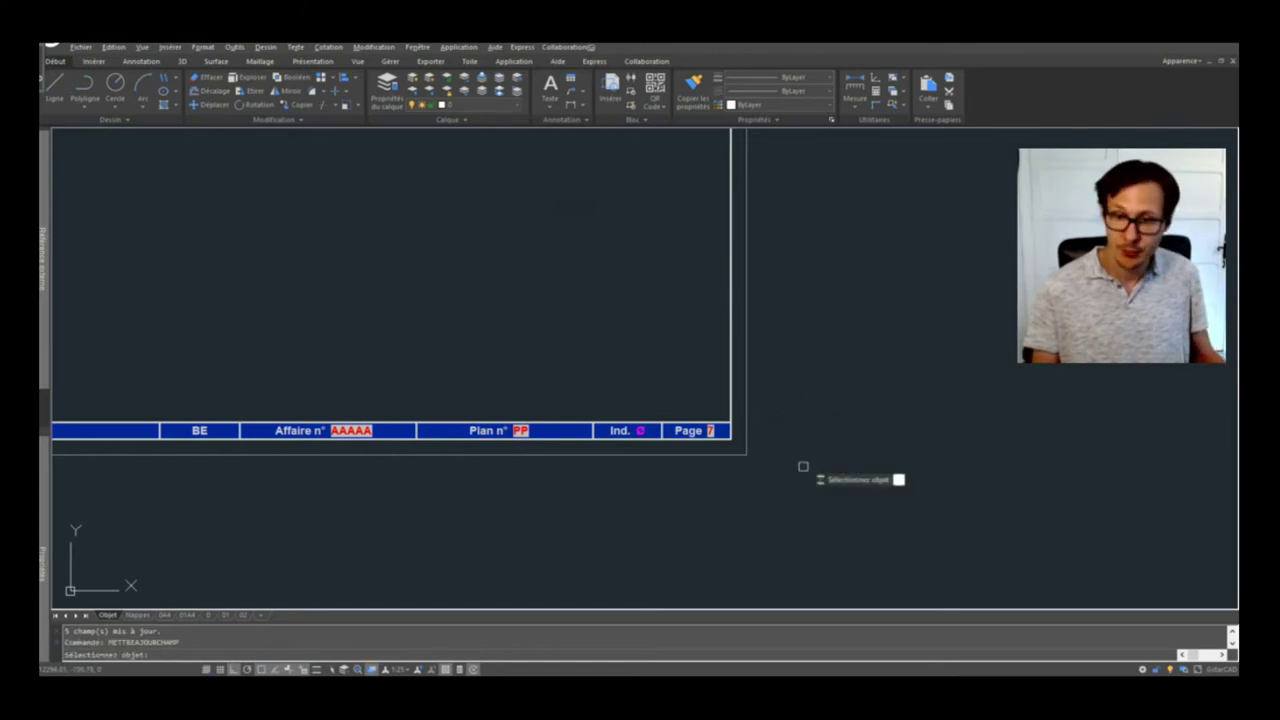
pyautogui.scroll(-3, 803, 466)
pyautogui.click(836, 482)
pyautogui.click(346, 136)
pyautogui.scroll(4, 752, 442)
pyautogui.scroll(-1, 880, 385)
# Set the custom AFFAIRE property to 12451 and PLAN to 45 in PROPDESS
pyautogui.scroll(4, 905, 405)
pyautogui.press('Return')
pyautogui.write('propdess')
pyautogui.press('Return')
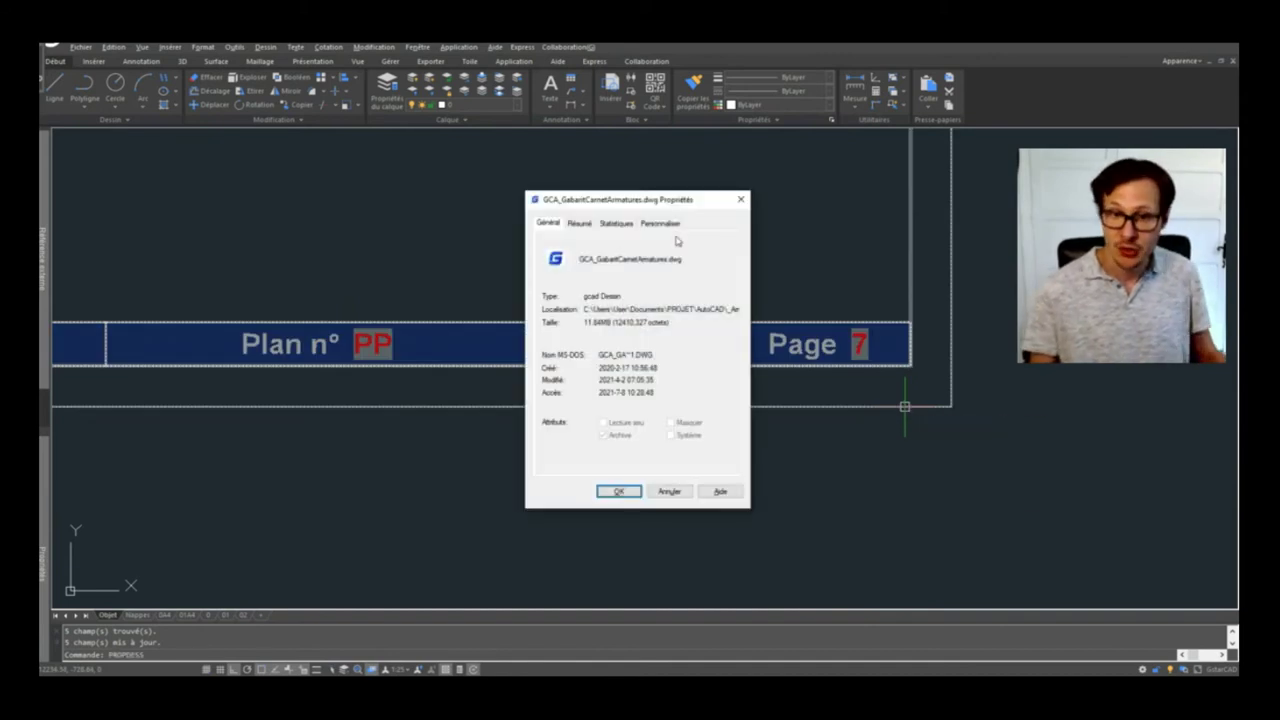
pyautogui.click(664, 223)
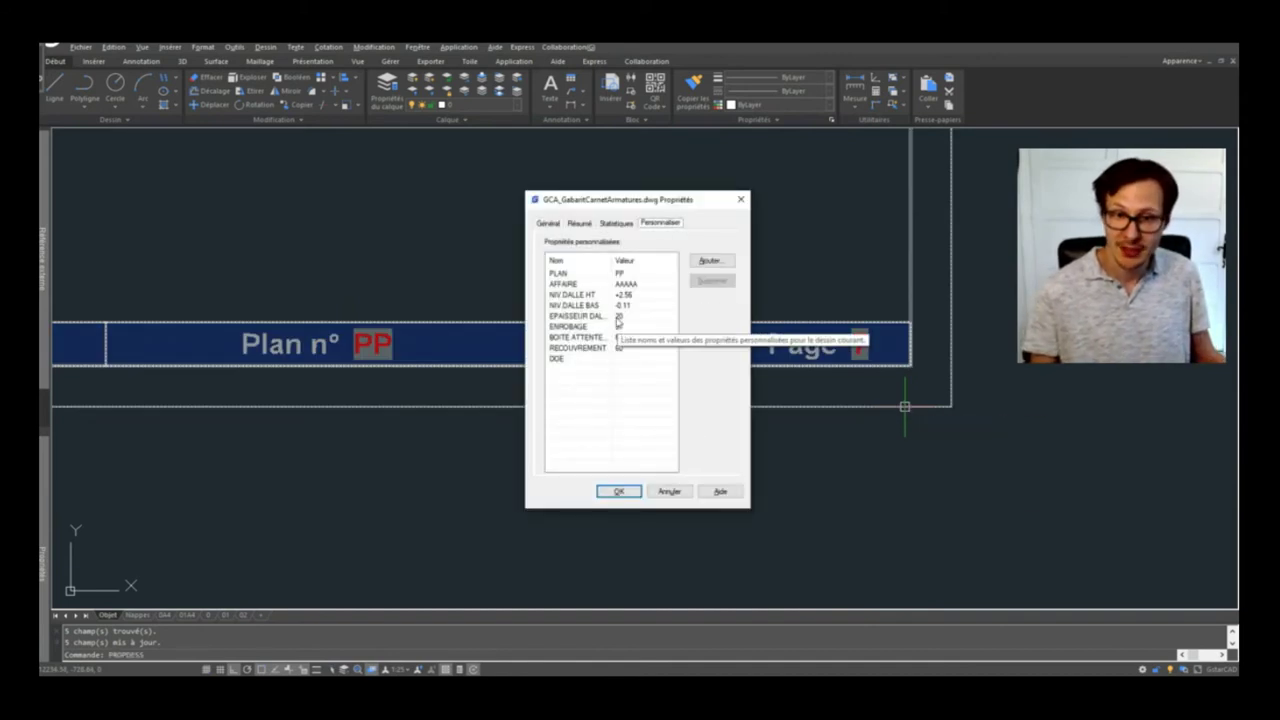
pyautogui.doubleClick(660, 285)
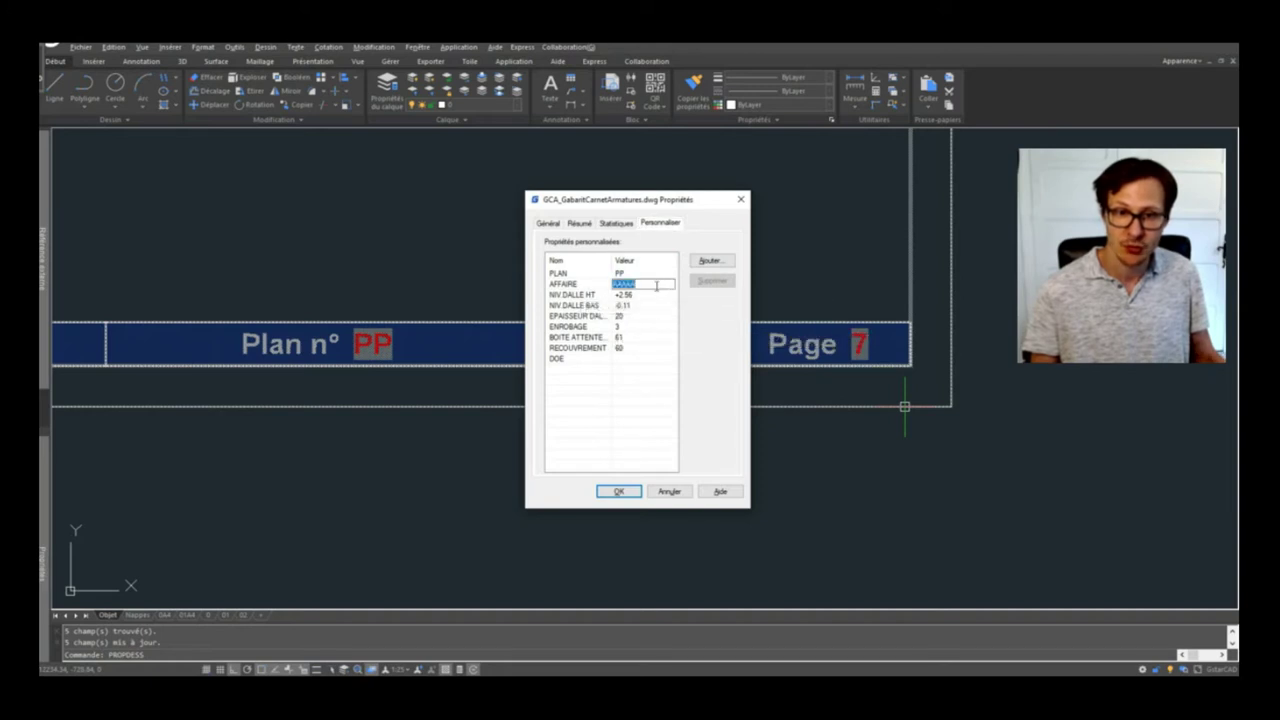
pyautogui.write('12451')
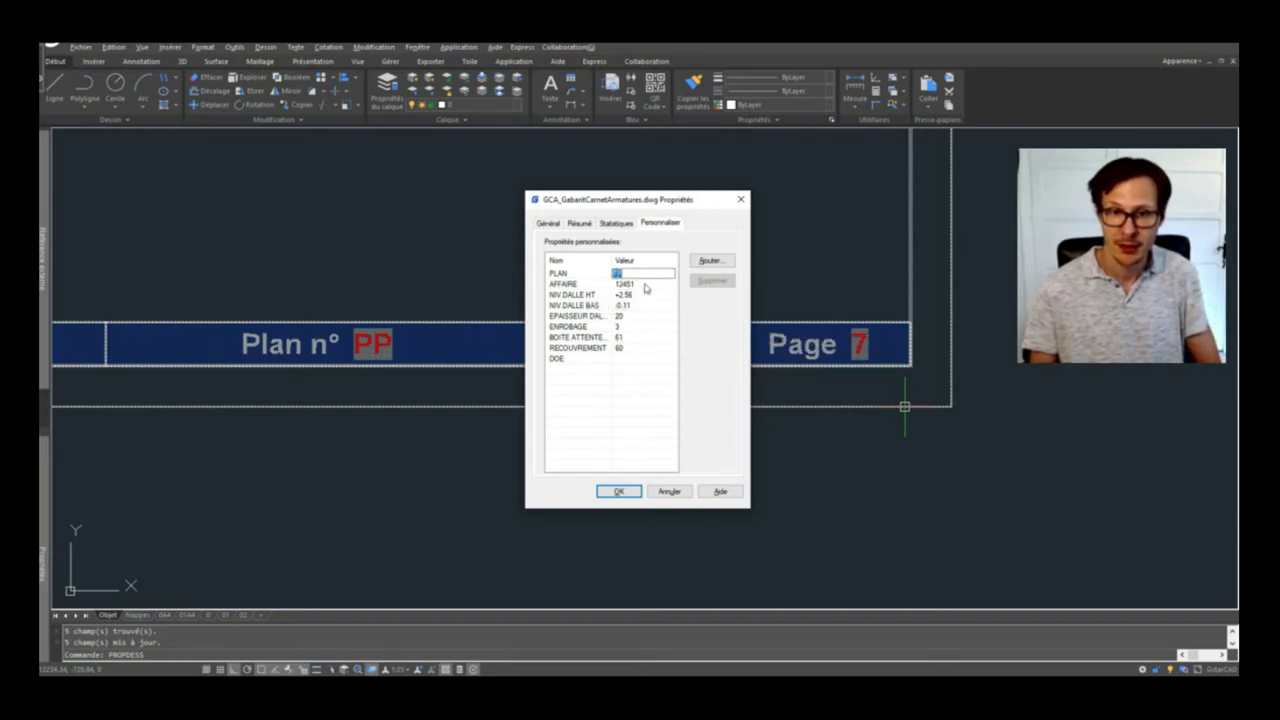
pyautogui.click(619, 491)
# Update fields in all title blocks with METTREAJOURCHAMP so they read Affaire 12451, Plan 45
pyautogui.scroll(-2, 705, 429)
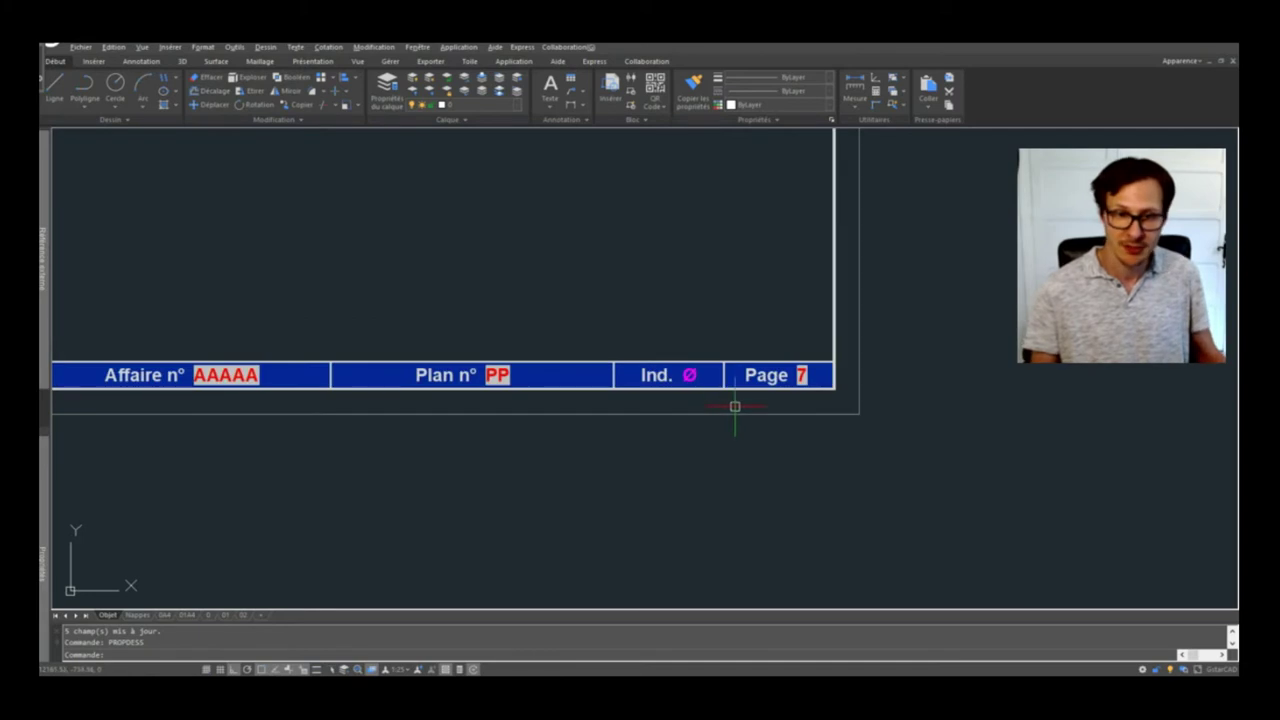
pyautogui.write('METTREAJOURCHAMP')
pyautogui.press('Return')
pyautogui.scroll(-1, 850, 350)
pyautogui.click(991, 313)
pyautogui.click(755, 437)
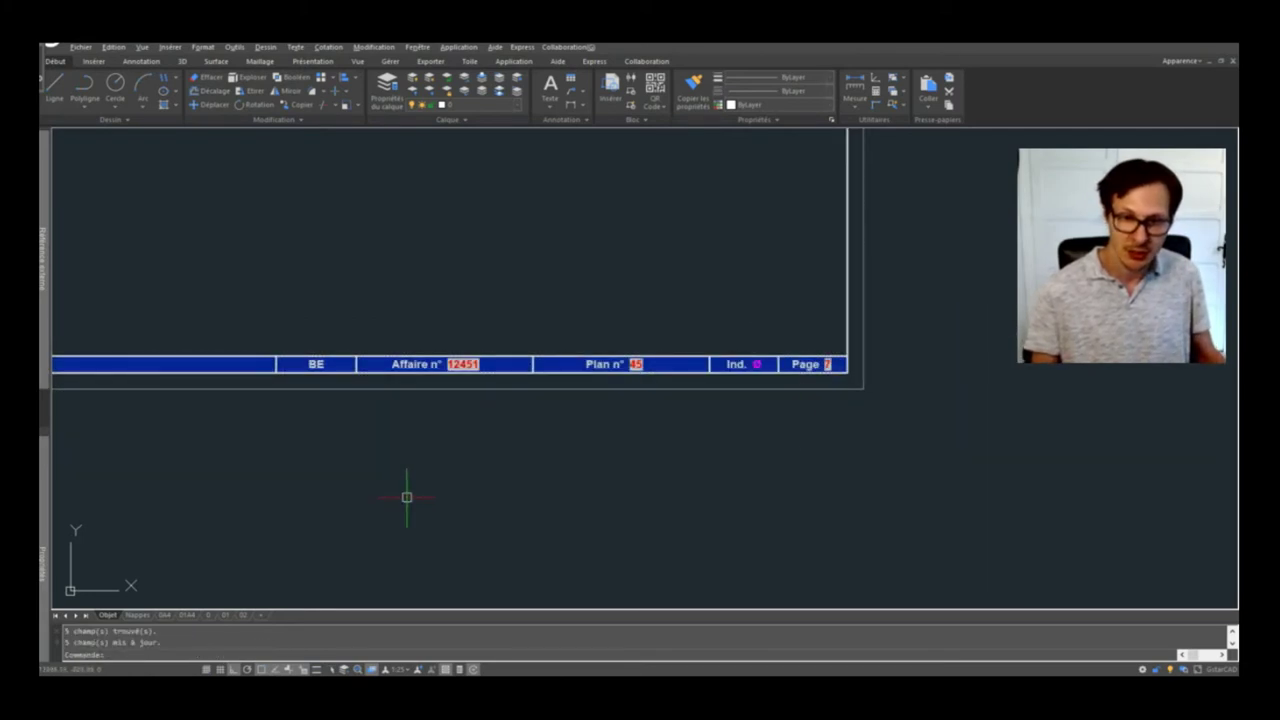
pyautogui.scroll(-1, 406, 494)
pyautogui.scroll(-2, 486, 377)
pyautogui.press('Return')
pyautogui.scroll(2, 617, 387)
pyautogui.scroll(2, 803, 346)
pyautogui.scroll(2, 1063, 391)
pyautogui.scroll(-1, 614, 431)
pyautogui.scroll(-2, 614, 431)
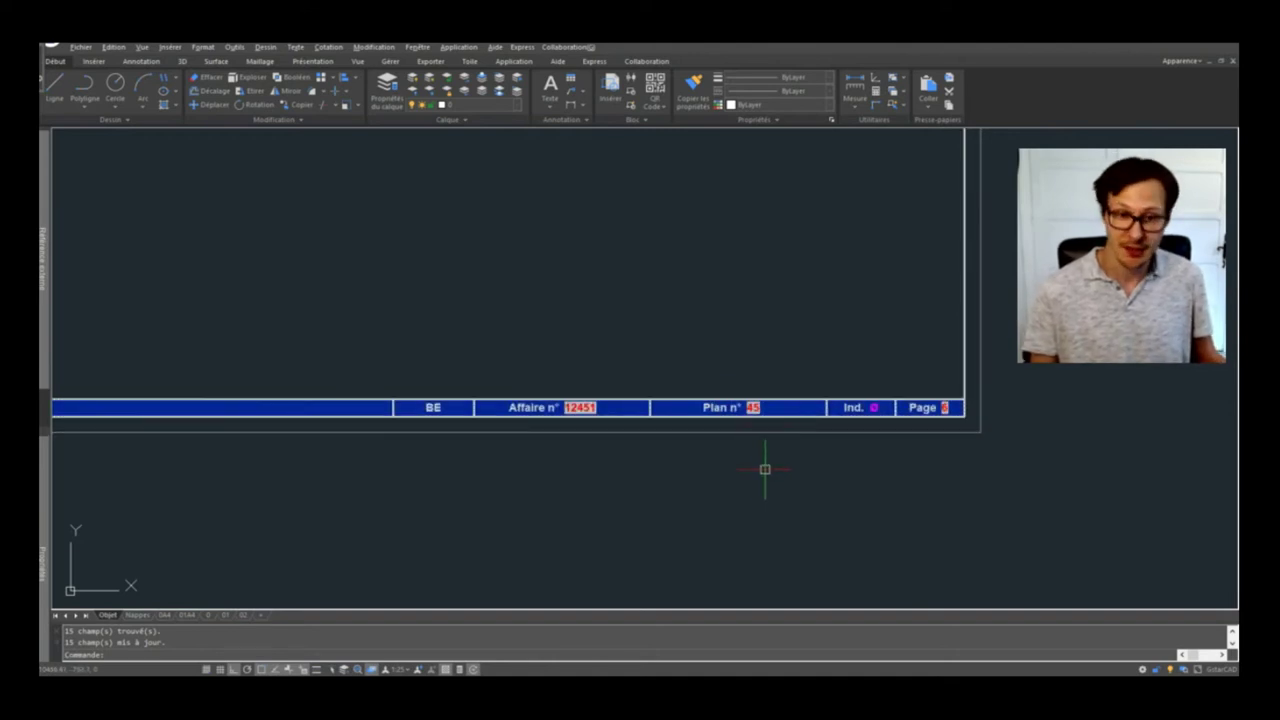
pyautogui.scroll(-3, 857, 400)
pyautogui.scroll(3, 789, 397)
pyautogui.moveTo(789, 397); pyautogui.dragTo(653, 399, button='middle')
pyautogui.press('Escape')
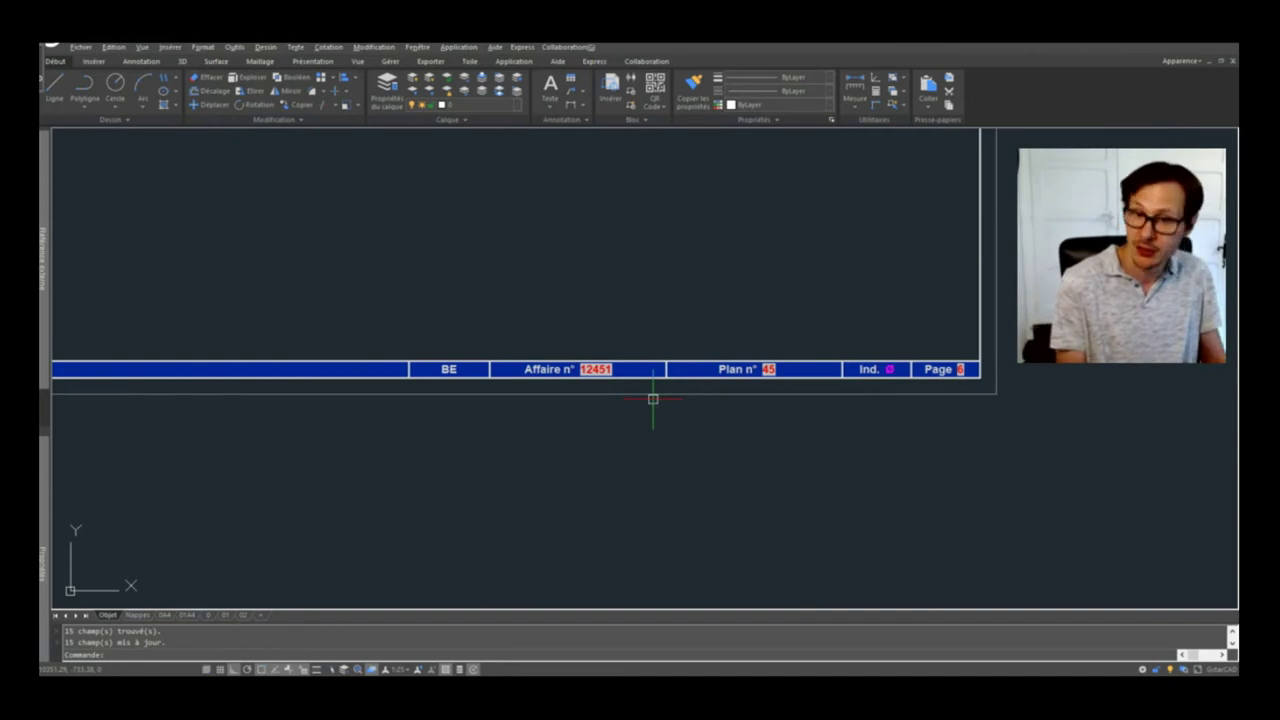
pyautogui.moveTo(651, 396)
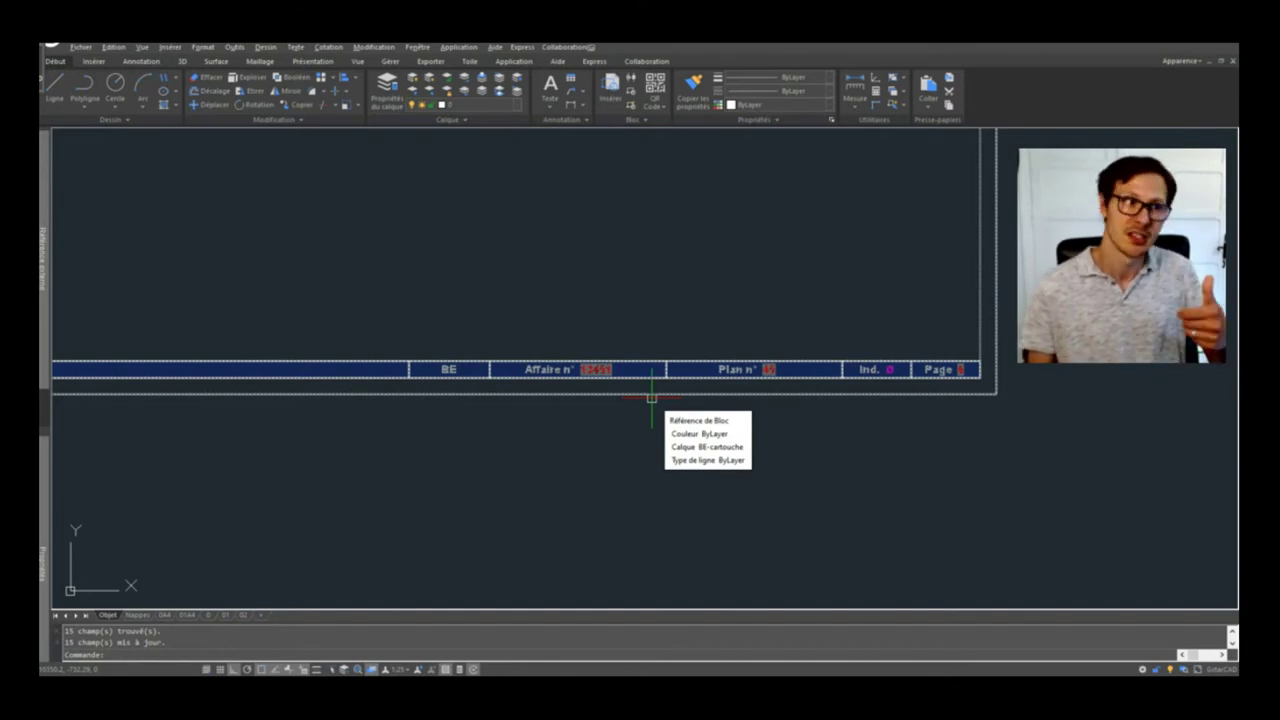
# Zoom and pan across the template's sheet groups, then open the Utilitaires Mesure dropdown
pyautogui.scroll(-5, 671, 391)
pyautogui.scroll(-3, 694, 371)
pyautogui.moveTo(810, 372); pyautogui.dragTo(865, 372, button='middle')
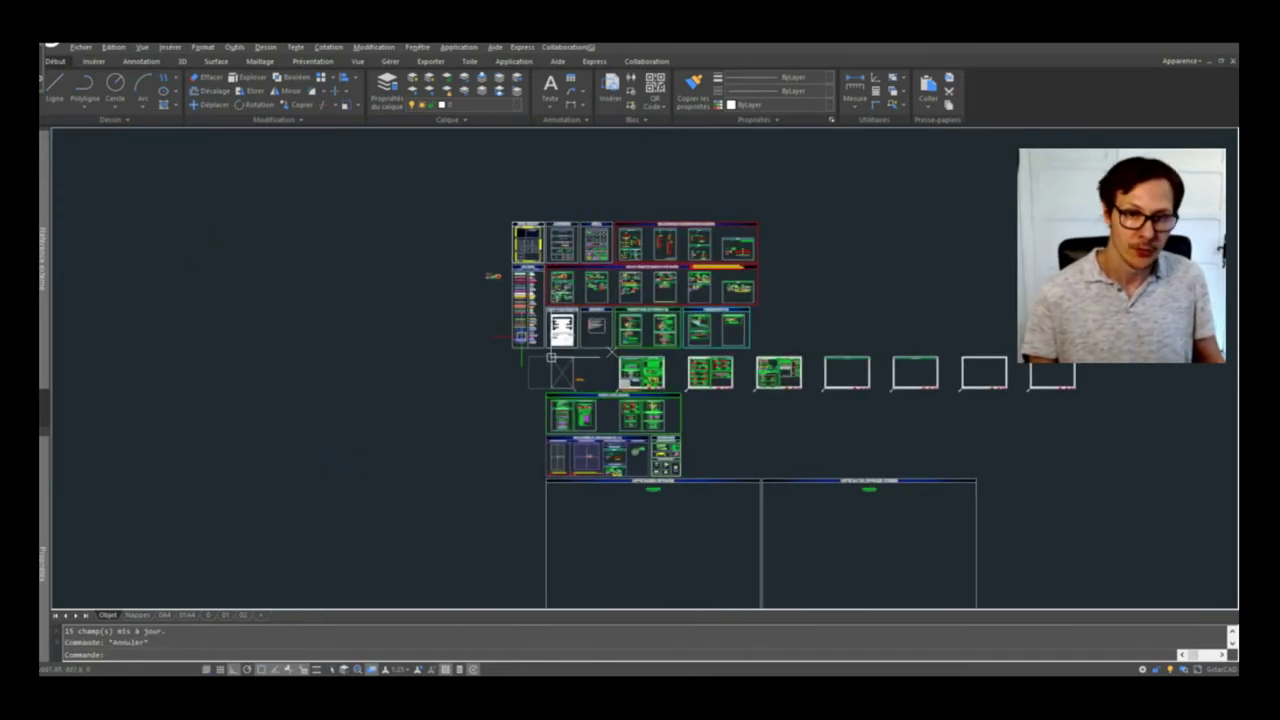
pyautogui.scroll(8, 638, 372)
pyautogui.scroll(-6, 638, 372)
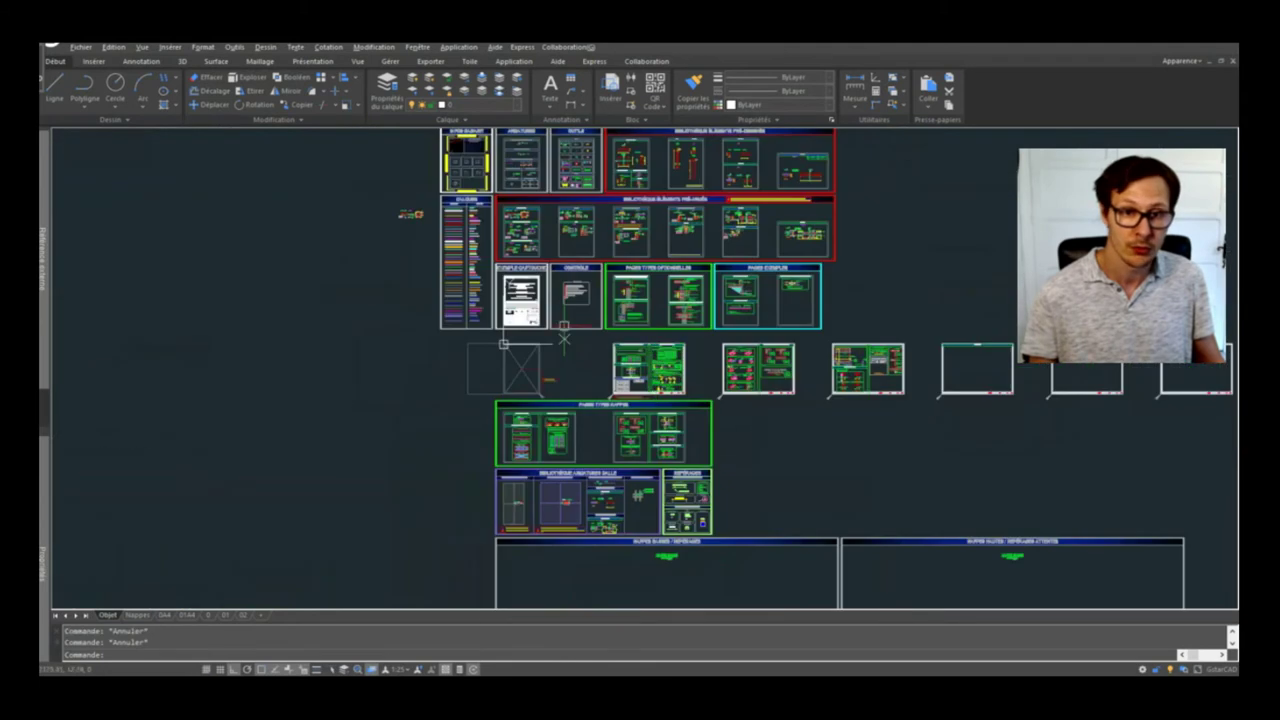
pyautogui.moveTo(505, 344); pyautogui.dragTo(505, 432, button='middle')
pyautogui.scroll(4, 495, 305)
pyautogui.scroll(2, 538, 320)
pyautogui.scroll(2, 565, 303)
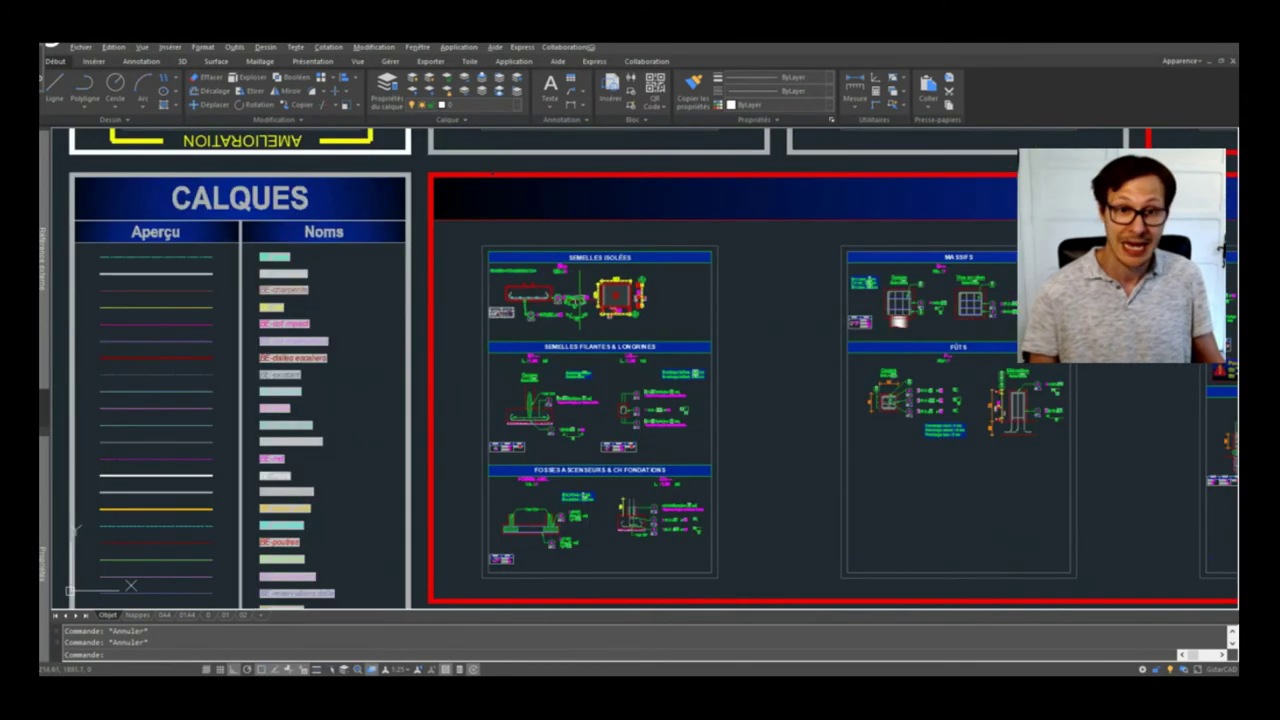
pyautogui.scroll(-6, 610, 310)
pyautogui.scroll(1, 834, 356)
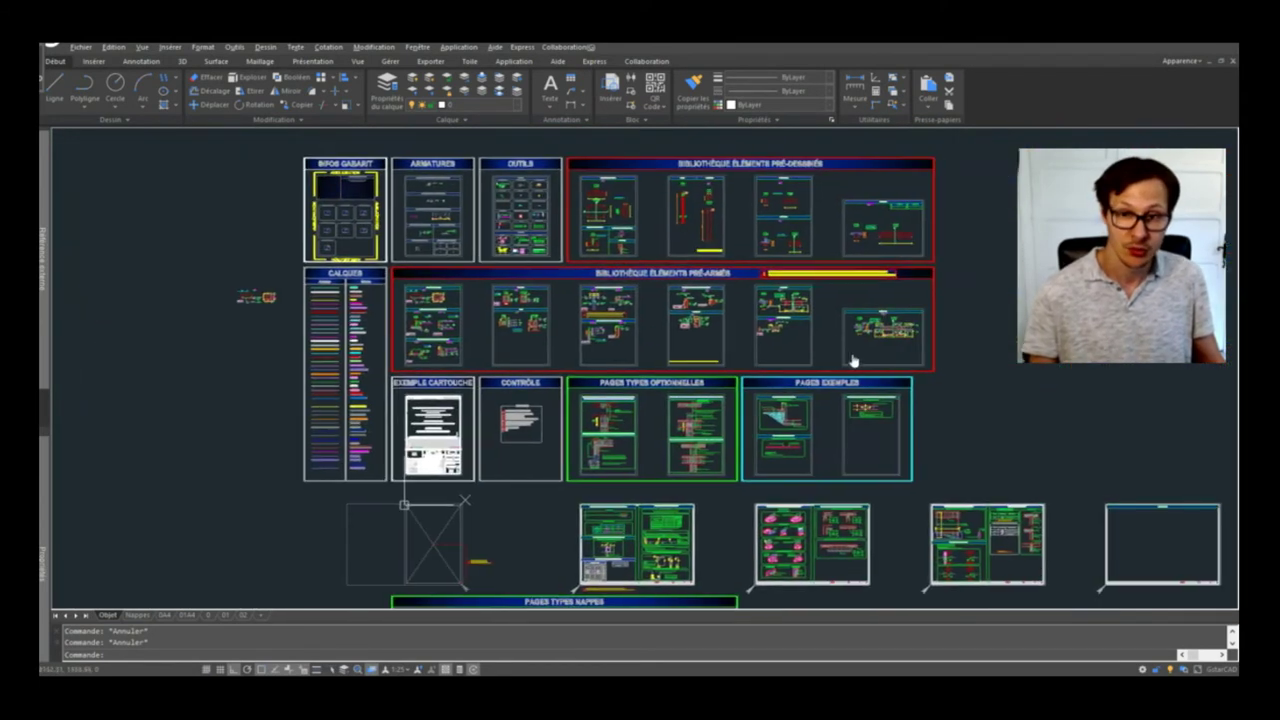
pyautogui.scroll(2, 569, 292)
pyautogui.scroll(4, 569, 292)
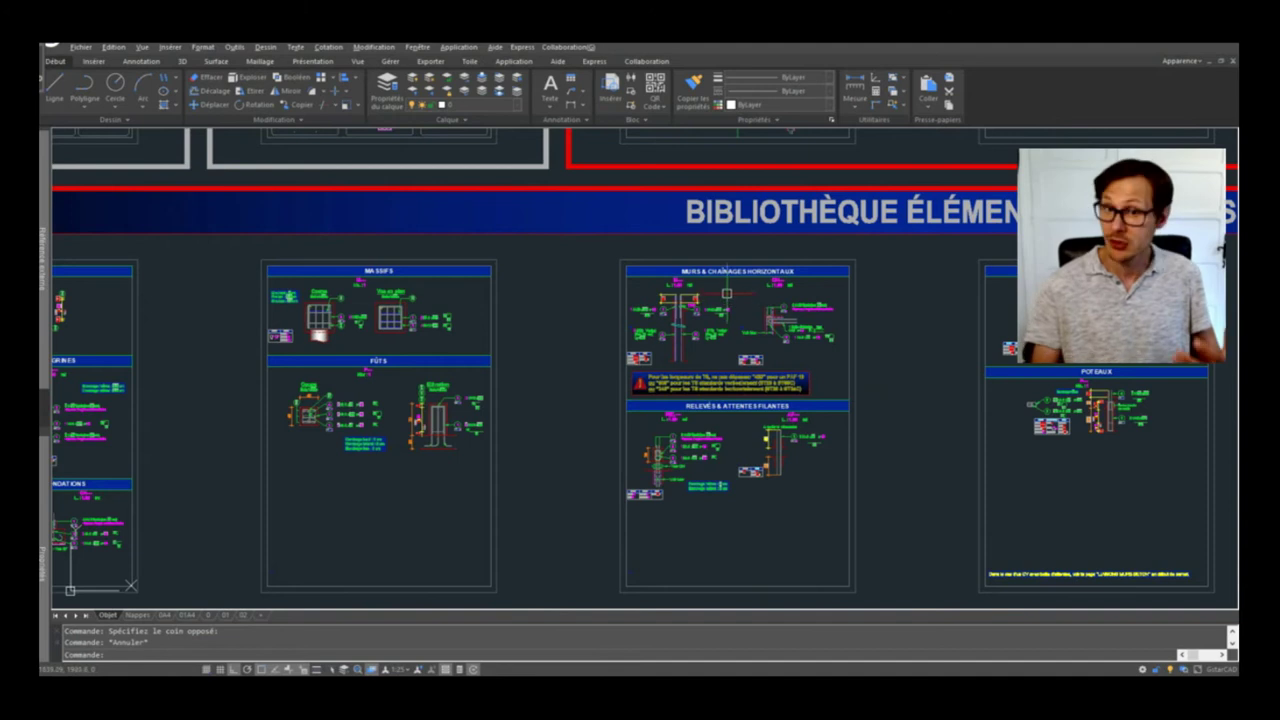
pyautogui.scroll(-6, 722, 292)
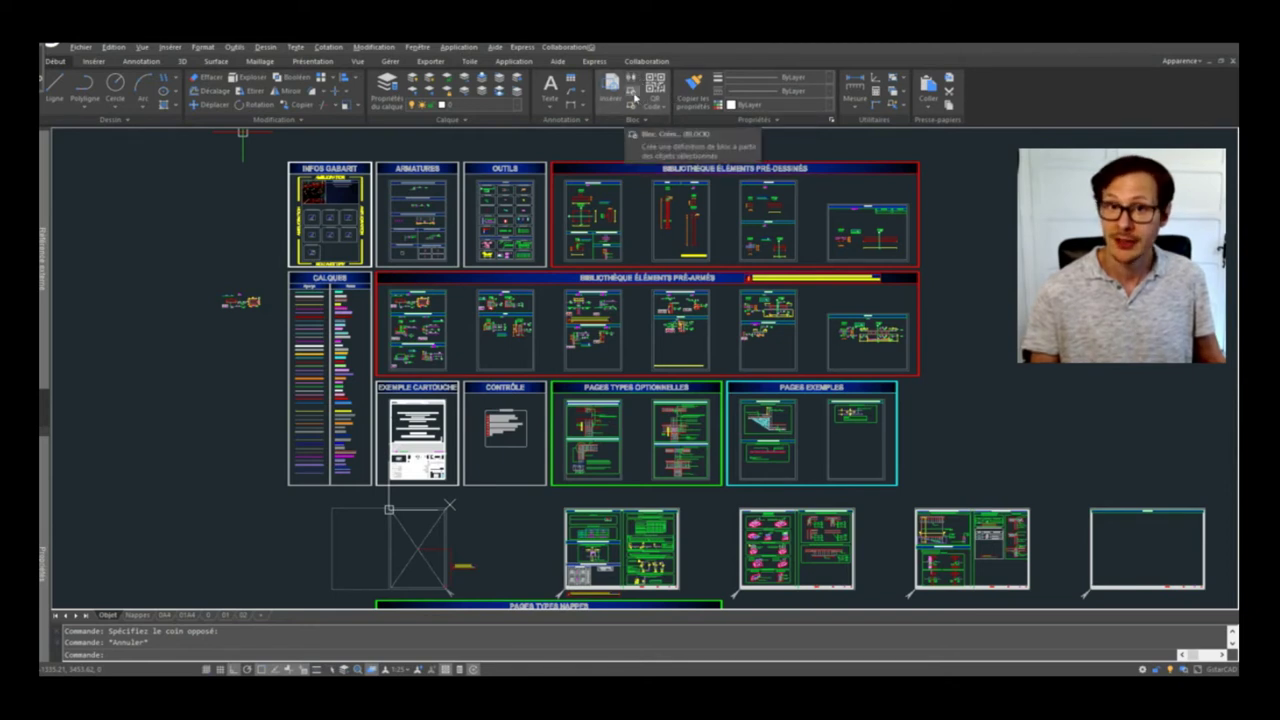
pyautogui.click(856, 112)
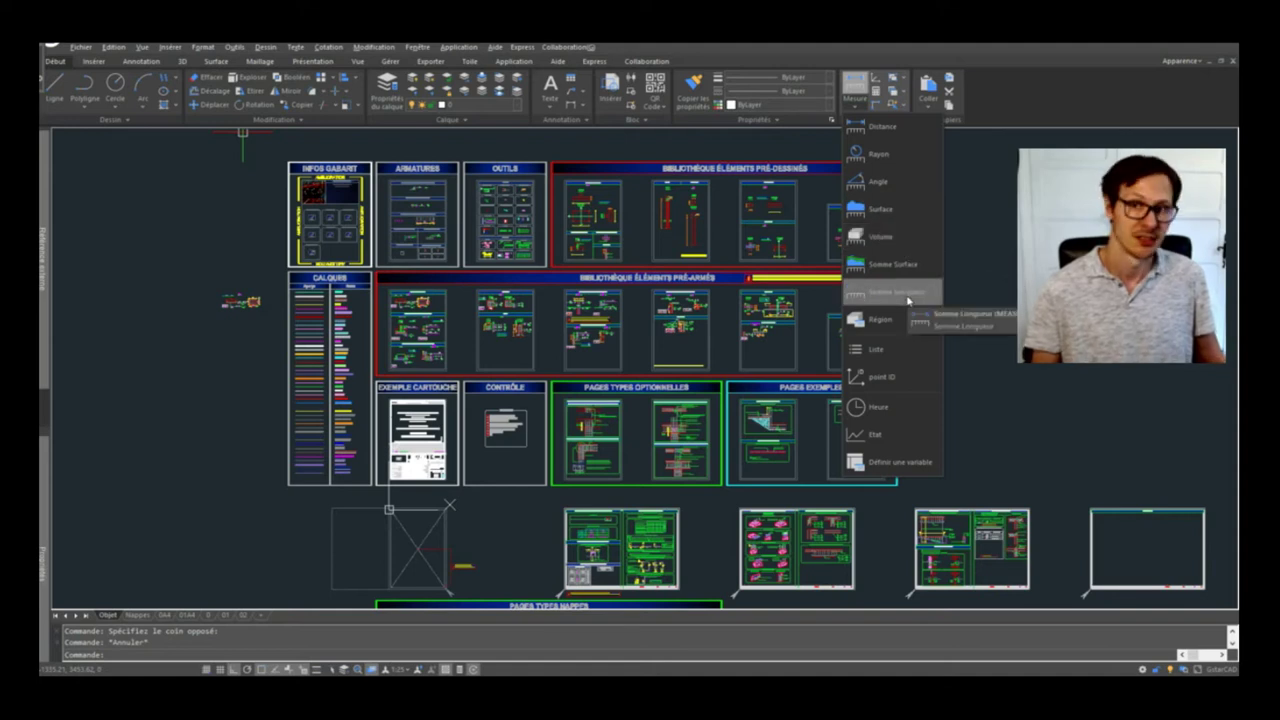
# Draw three horizontal bars with LINE on the NAPPES BASSES sheet
pyautogui.click(908, 292)
pyautogui.scroll(-5, 752, 361)
pyautogui.scroll(5, 750, 358)
pyautogui.scroll(-5, 740, 350)
pyautogui.scroll(3, 716, 332)
pyautogui.press('Escape')
pyautogui.press('Escape')
pyautogui.press('l')
pyautogui.press('Return')
pyautogui.scroll(5, 674, 340)
pyautogui.click(344, 371)
pyautogui.click(516, 371)
pyautogui.press('Return')
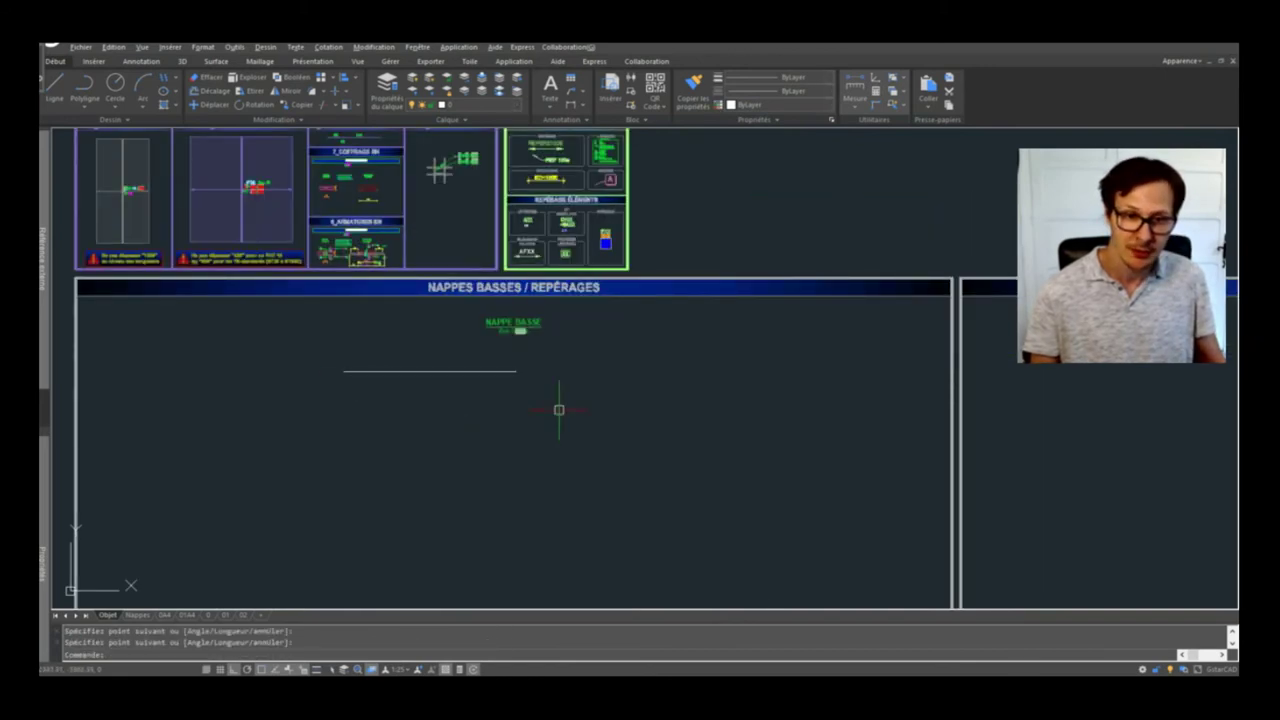
pyautogui.press('Return')
pyautogui.click(620, 445)
pyautogui.click(504, 445)
pyautogui.press('Return')
pyautogui.press('Return')
pyautogui.click(454, 492)
pyautogui.click(523, 512)
pyautogui.press('Return')
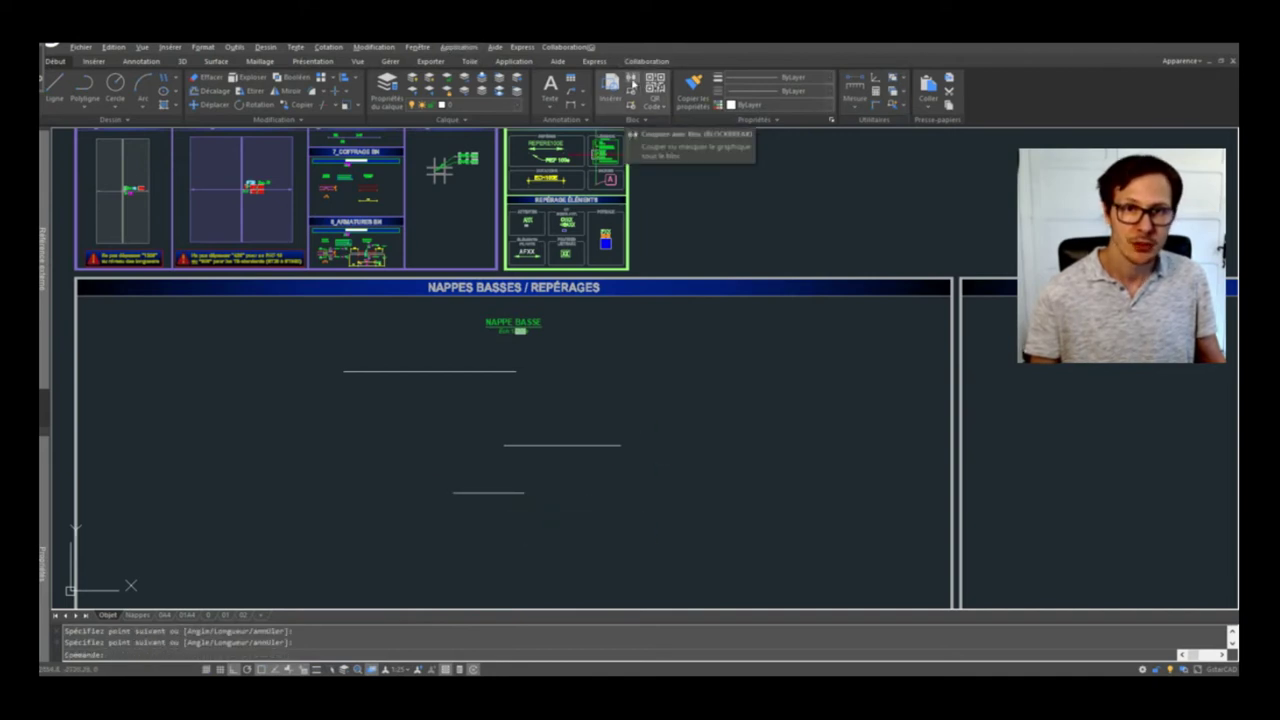
# Total the three bars' lengths with Somme Longueur (2051.74), then open APPLOAD
pyautogui.click(855, 92)
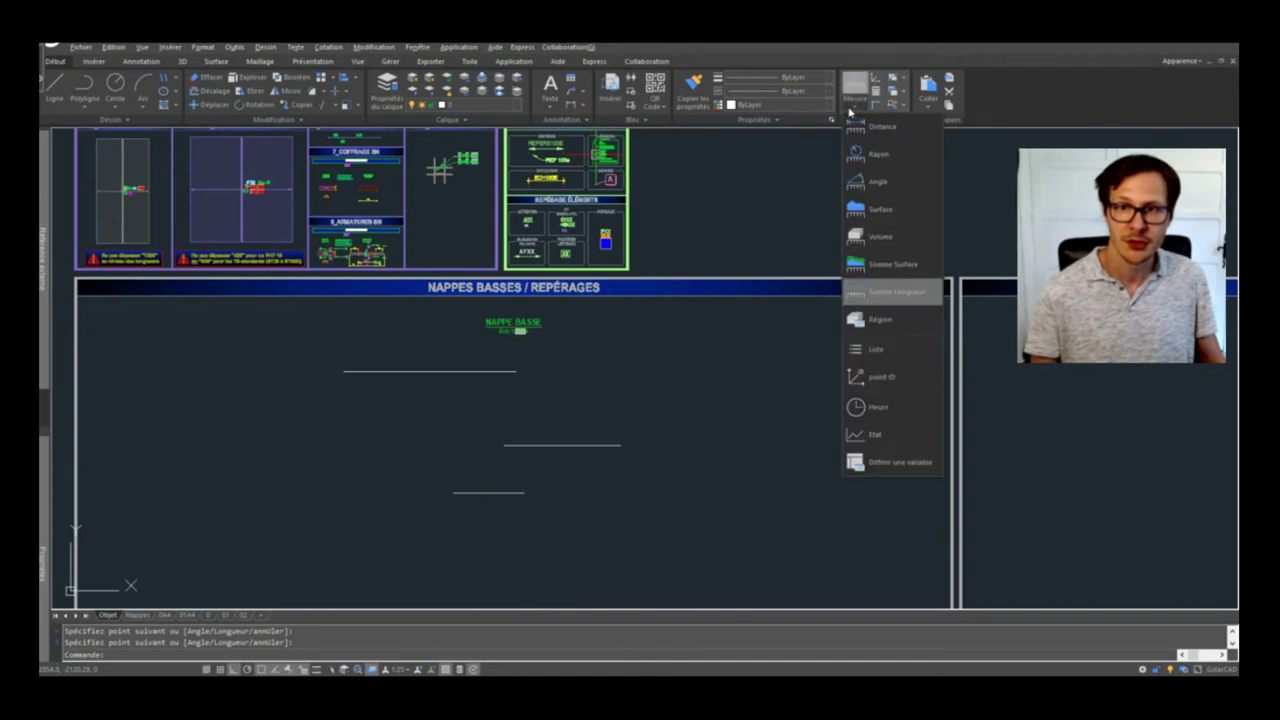
pyautogui.click(893, 291)
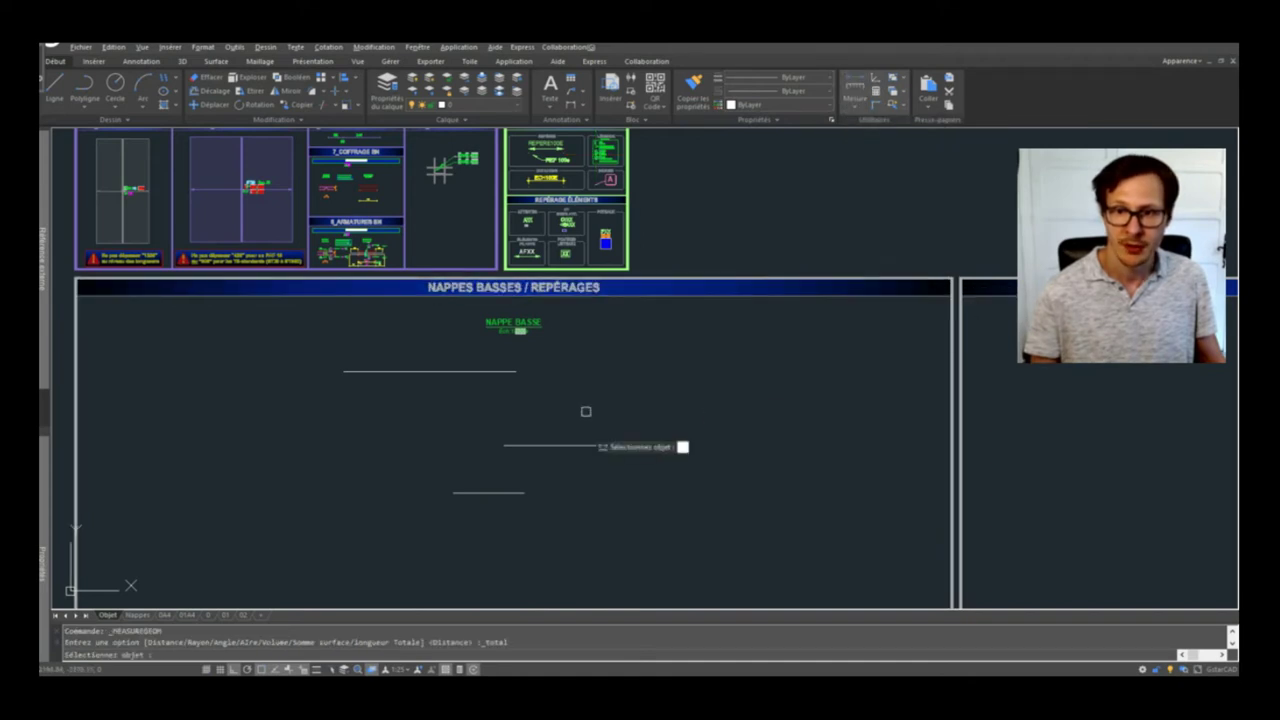
pyautogui.click(489, 371)
pyautogui.click(590, 421)
pyautogui.click(458, 522)
pyautogui.press('Return')
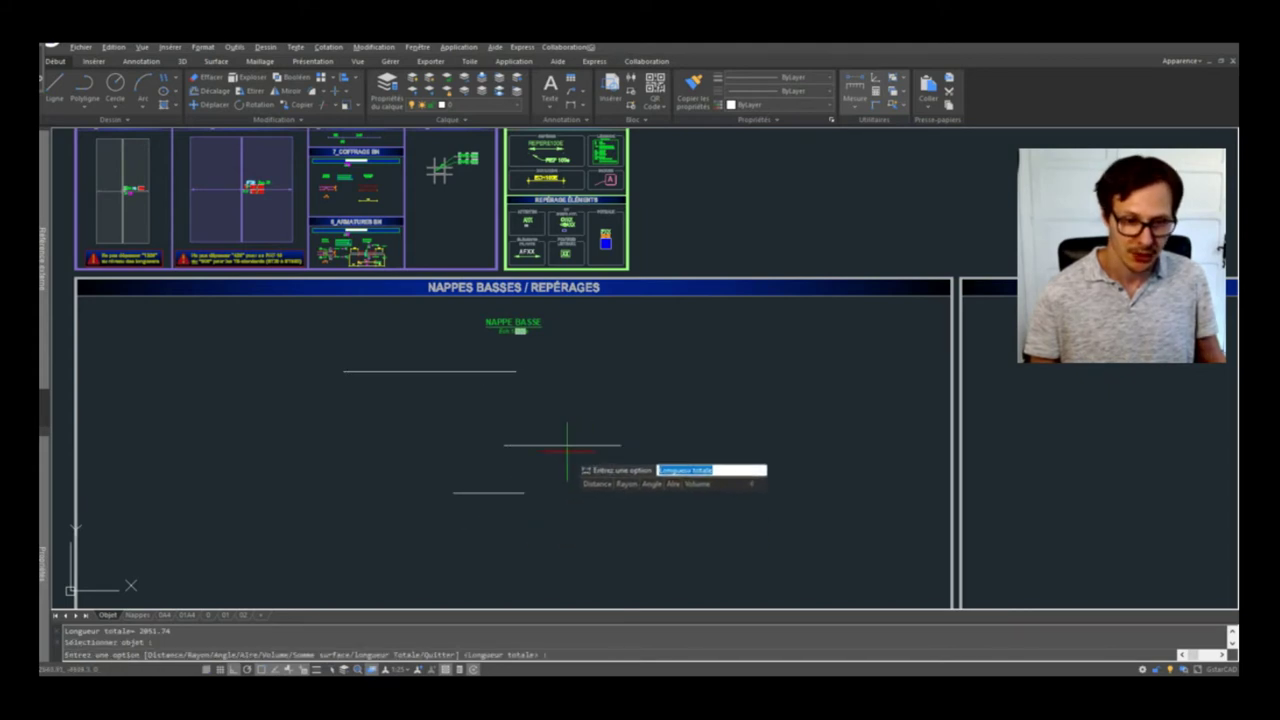
pyautogui.press('Return')
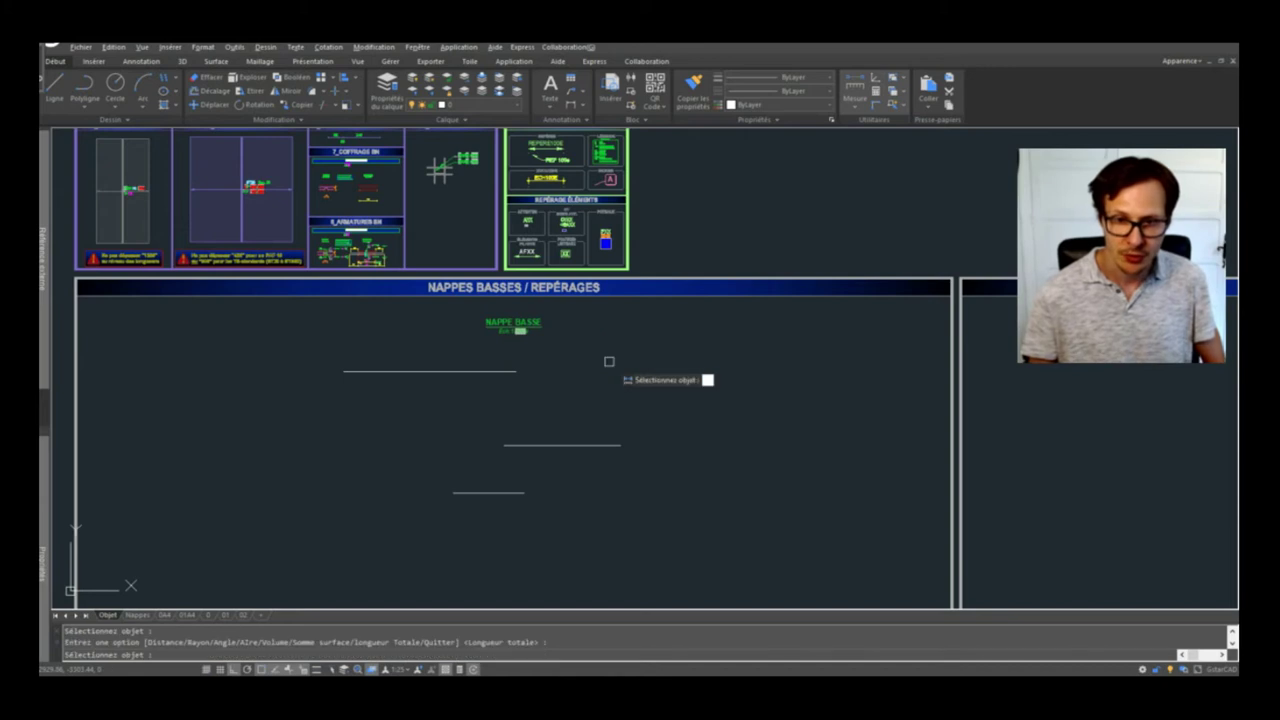
pyautogui.click(572, 337)
pyautogui.click(448, 487)
pyautogui.press('Return')
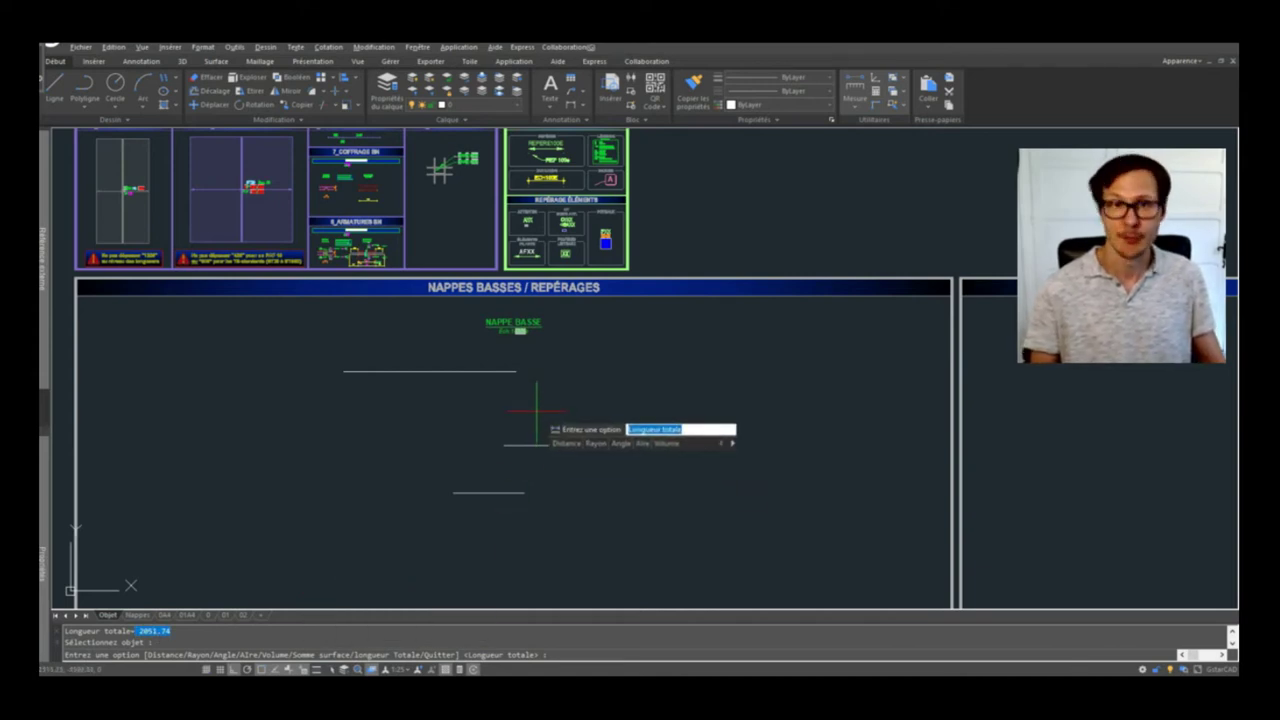
pyautogui.press('Escape')
pyautogui.press('Escape')
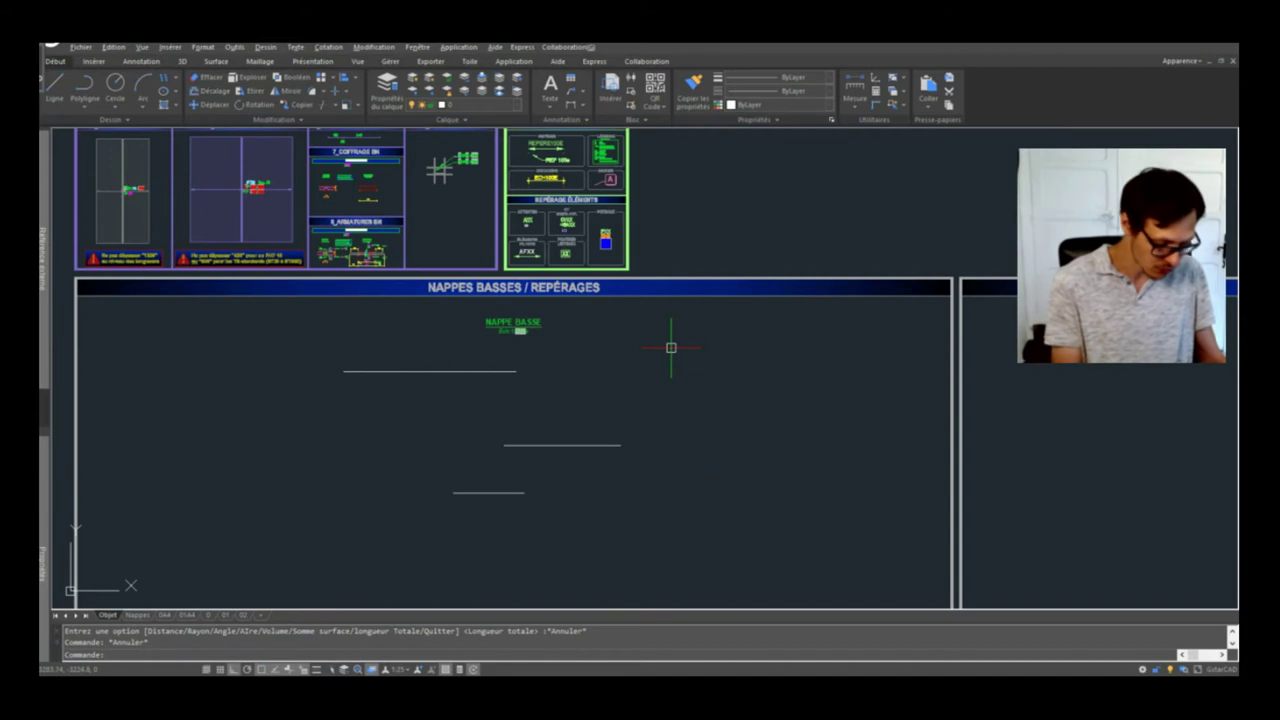
pyautogui.write('appl')
pyautogui.press('Return')
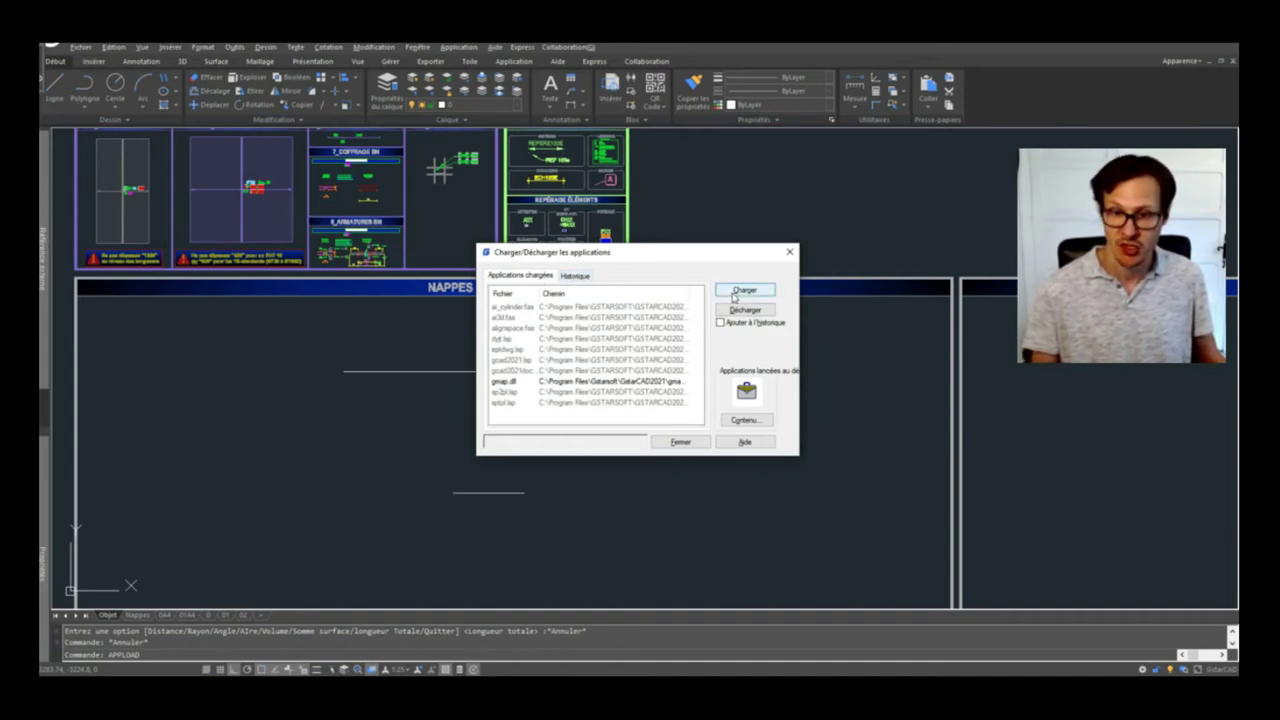
# Review the startup applications list, cancel browsing without adding any, and close APPLOAD
pyautogui.click(745, 420)
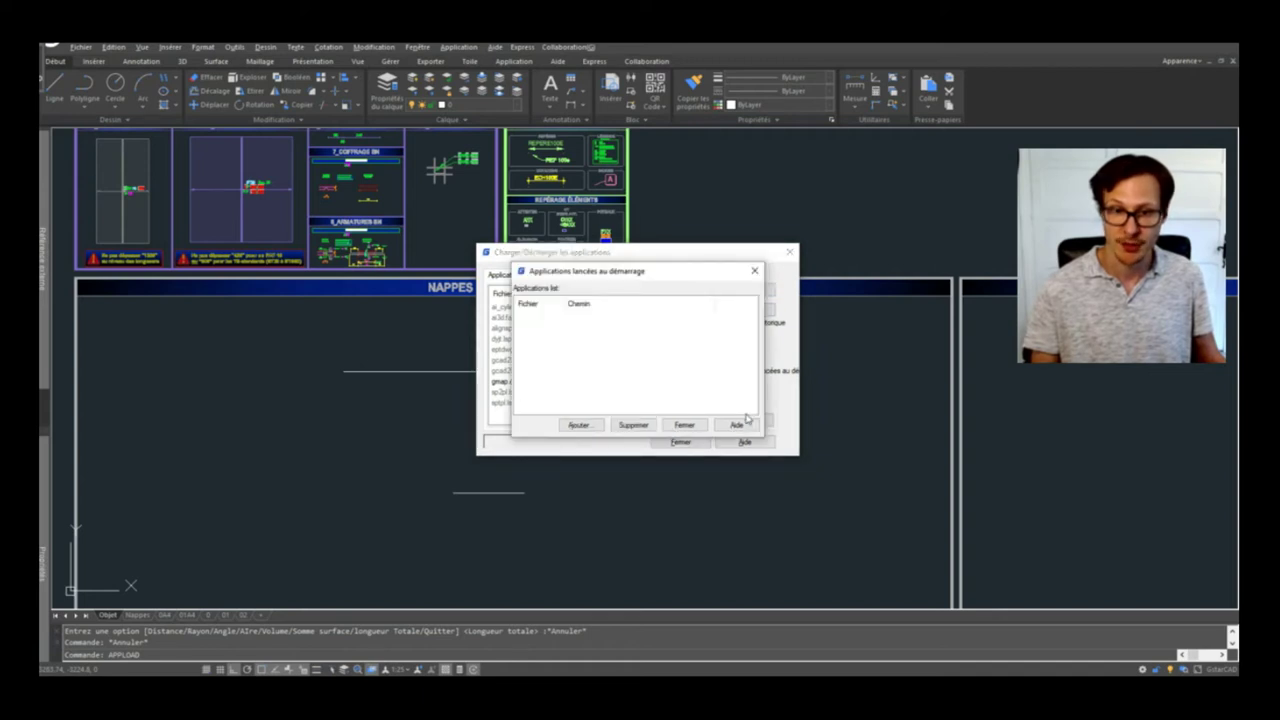
pyautogui.click(688, 424)
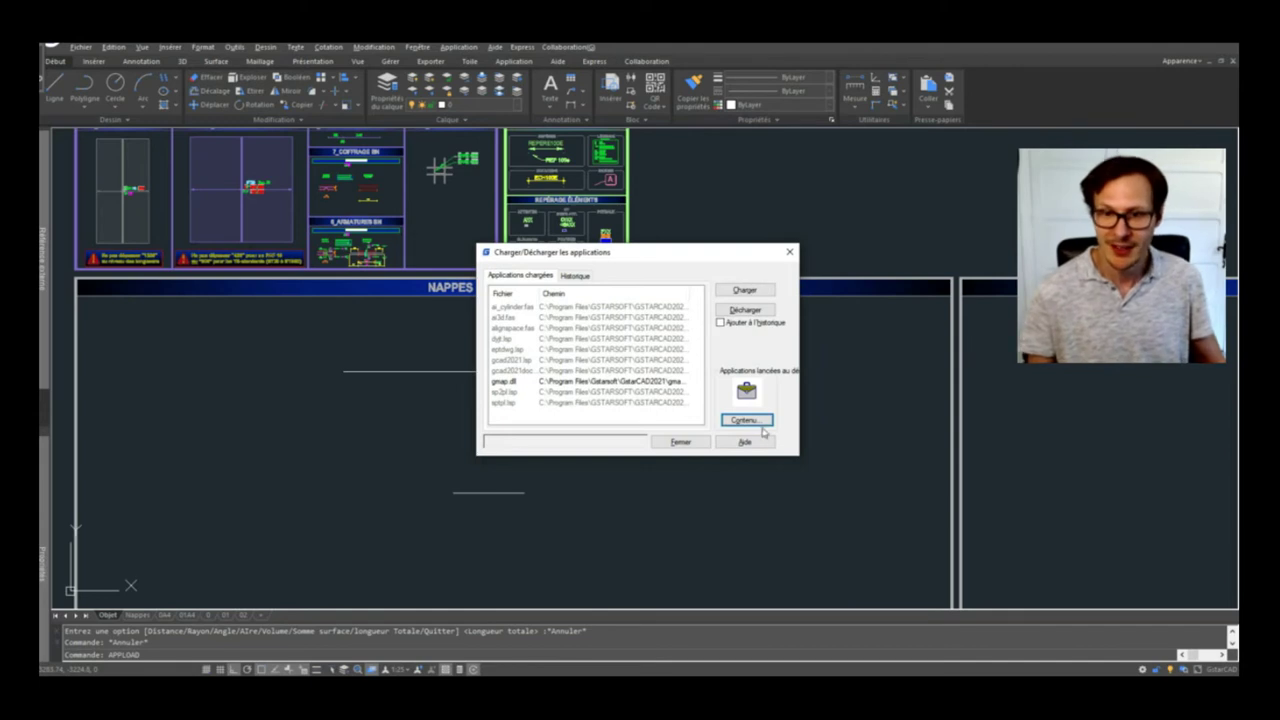
pyautogui.click(760, 424)
pyautogui.click(567, 425)
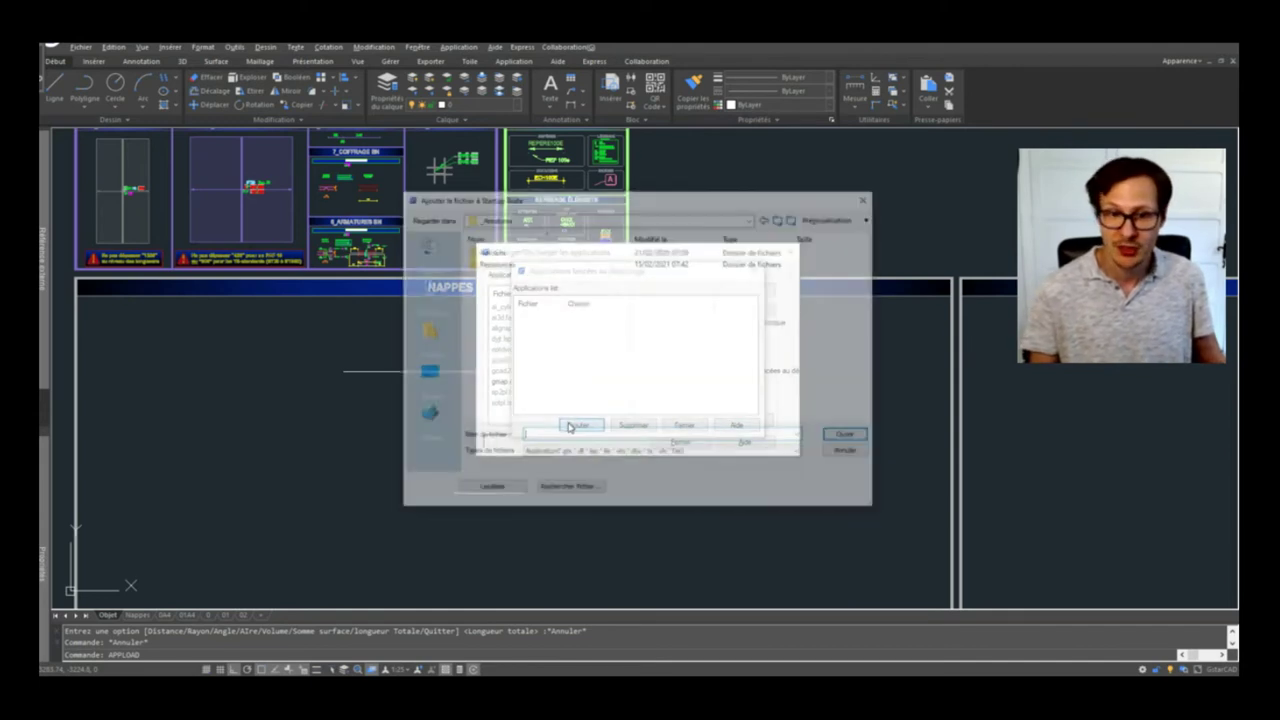
pyautogui.press('Escape')
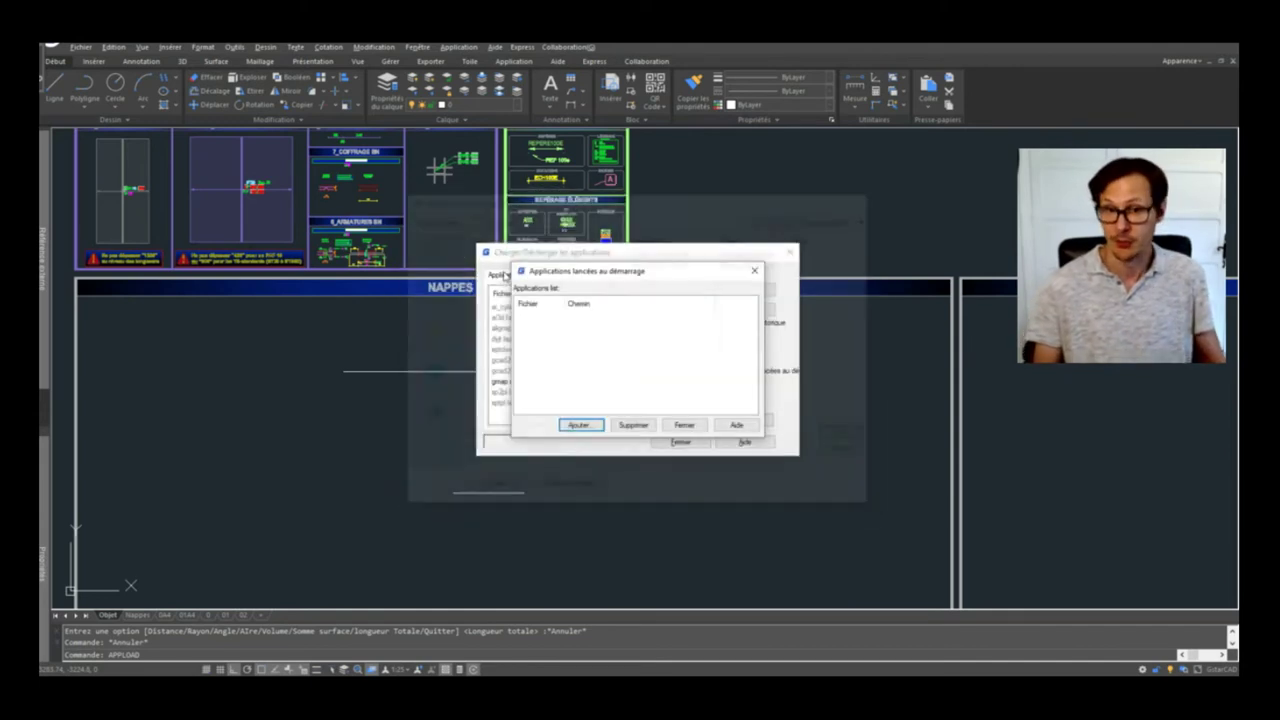
pyautogui.click(684, 424)
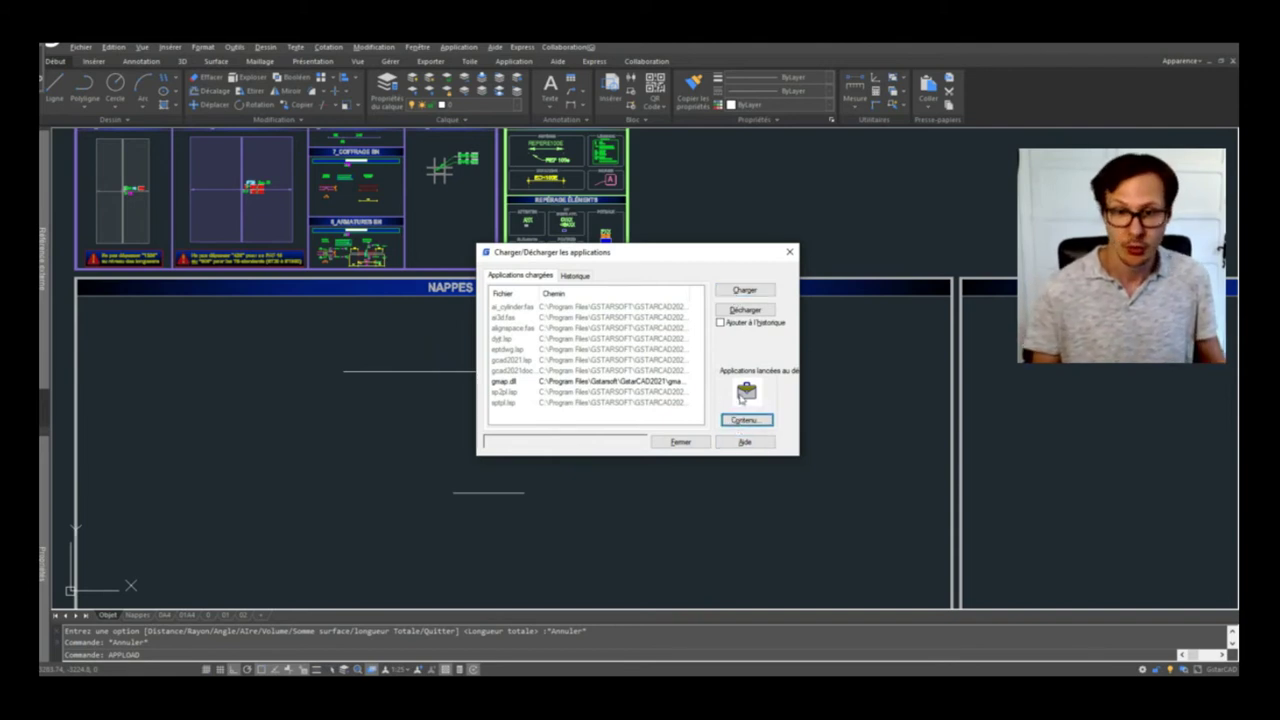
pyautogui.press('Escape')
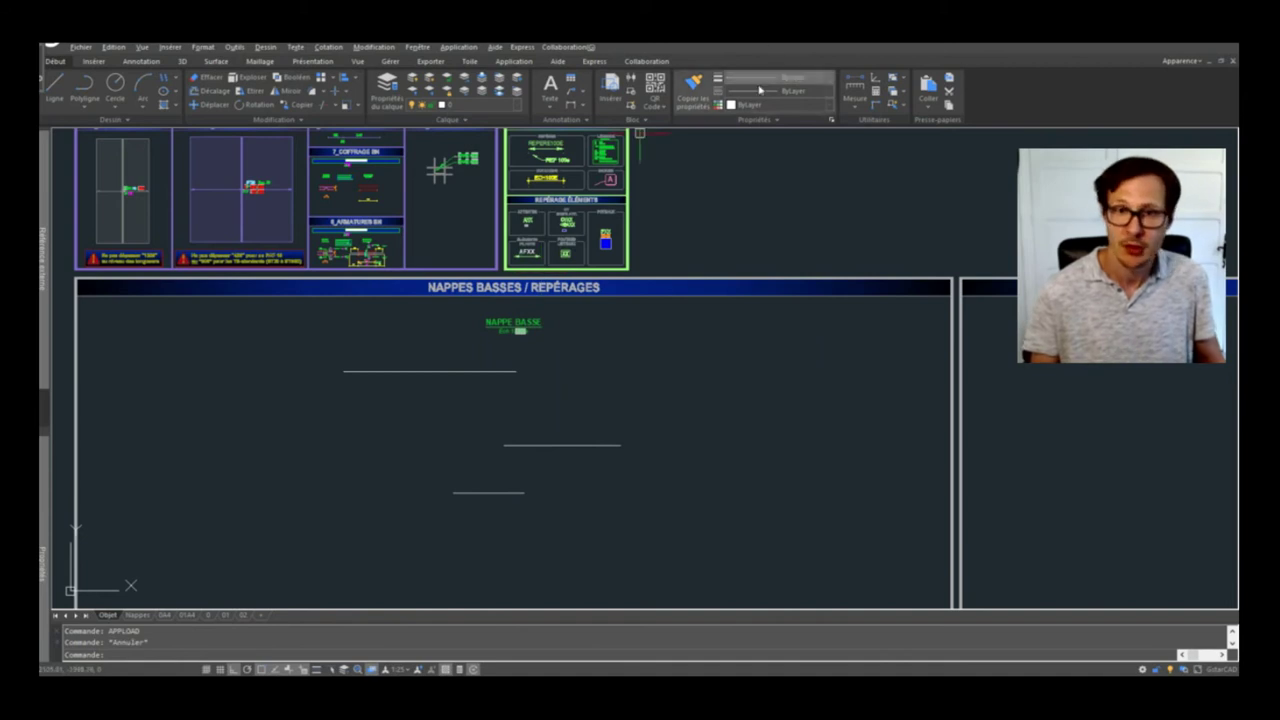
# Check REP in Incrément d'attribut to auto-number PASTILLE REPERE v2 markers
pyautogui.click(855, 88)
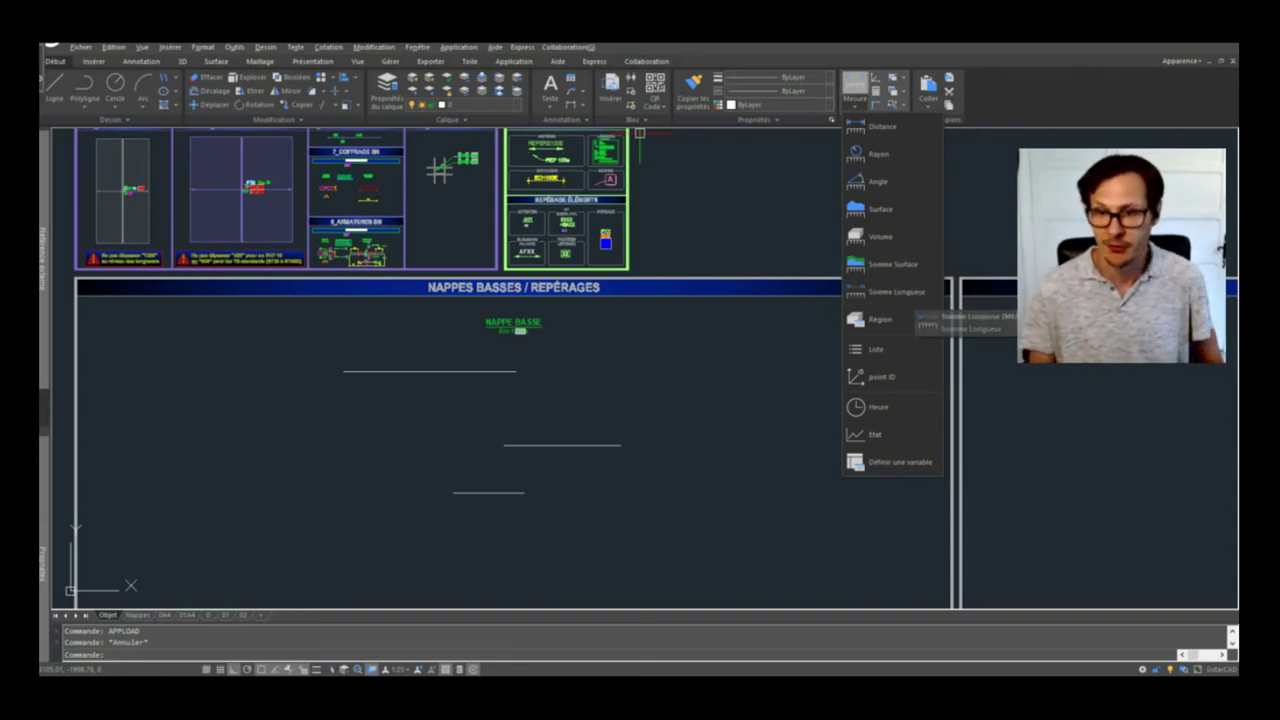
pyautogui.click(911, 300)
pyautogui.press('Escape')
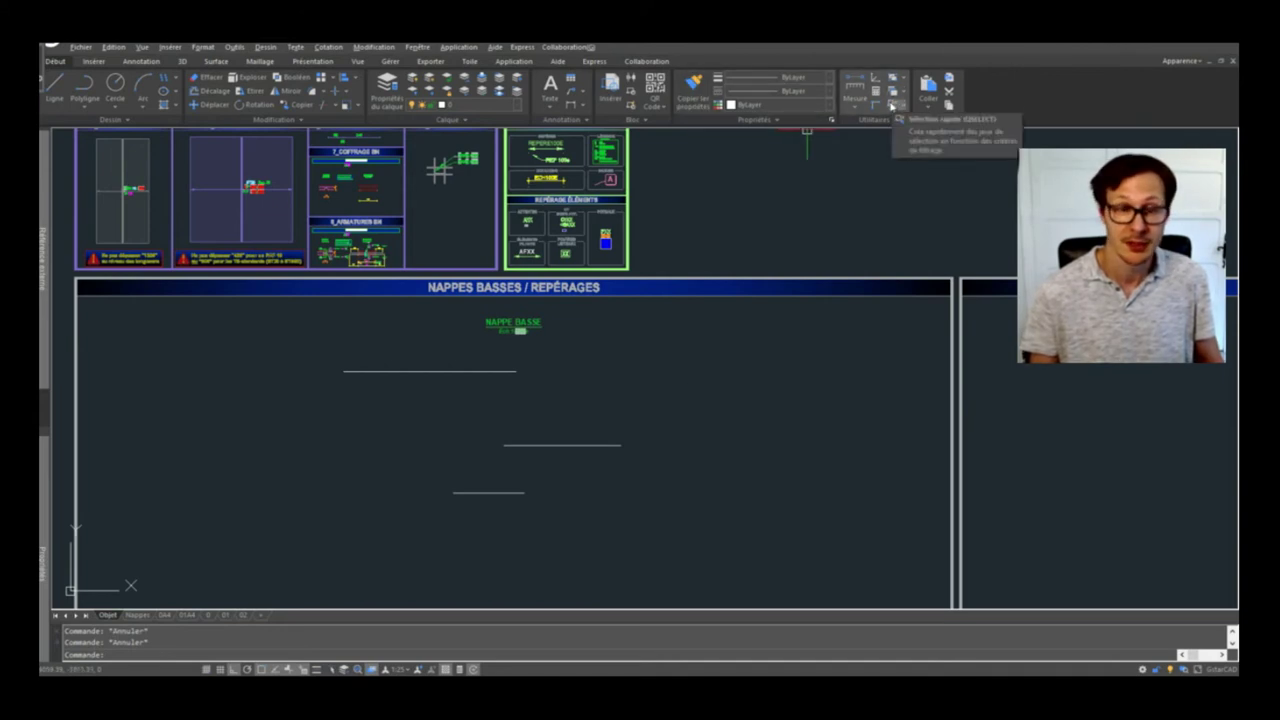
pyautogui.click(93, 61)
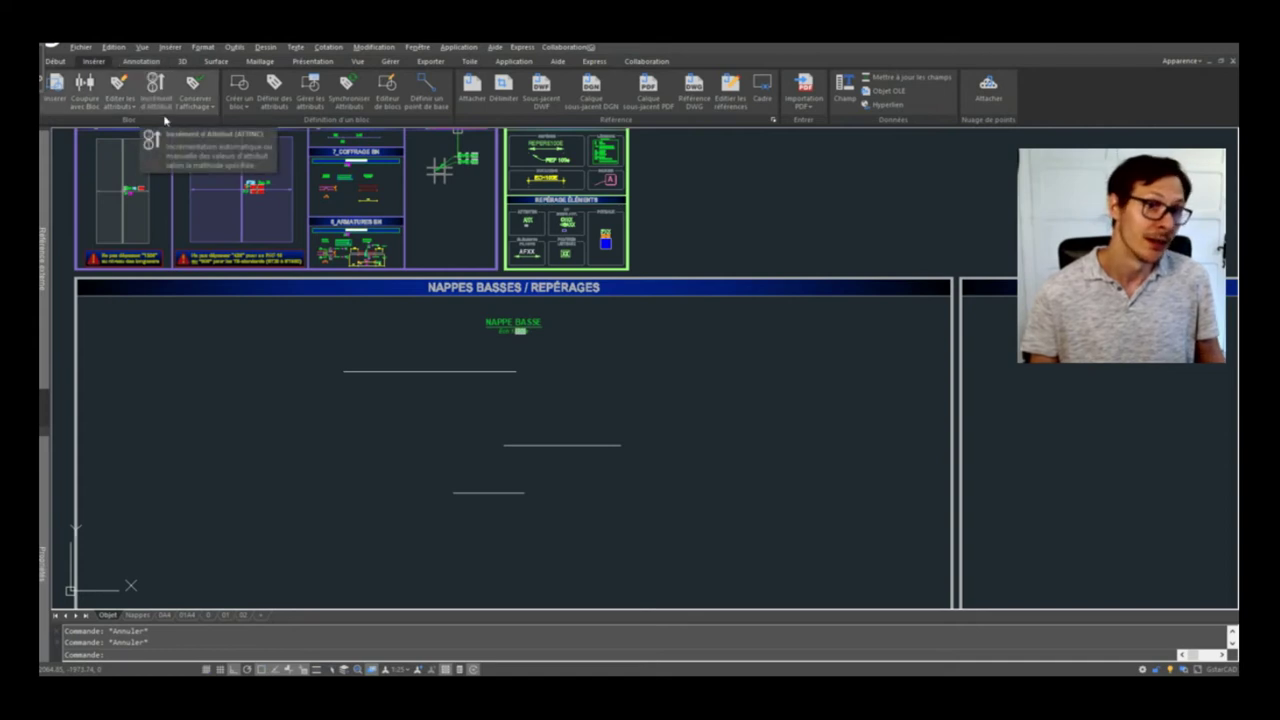
pyautogui.click(155, 88)
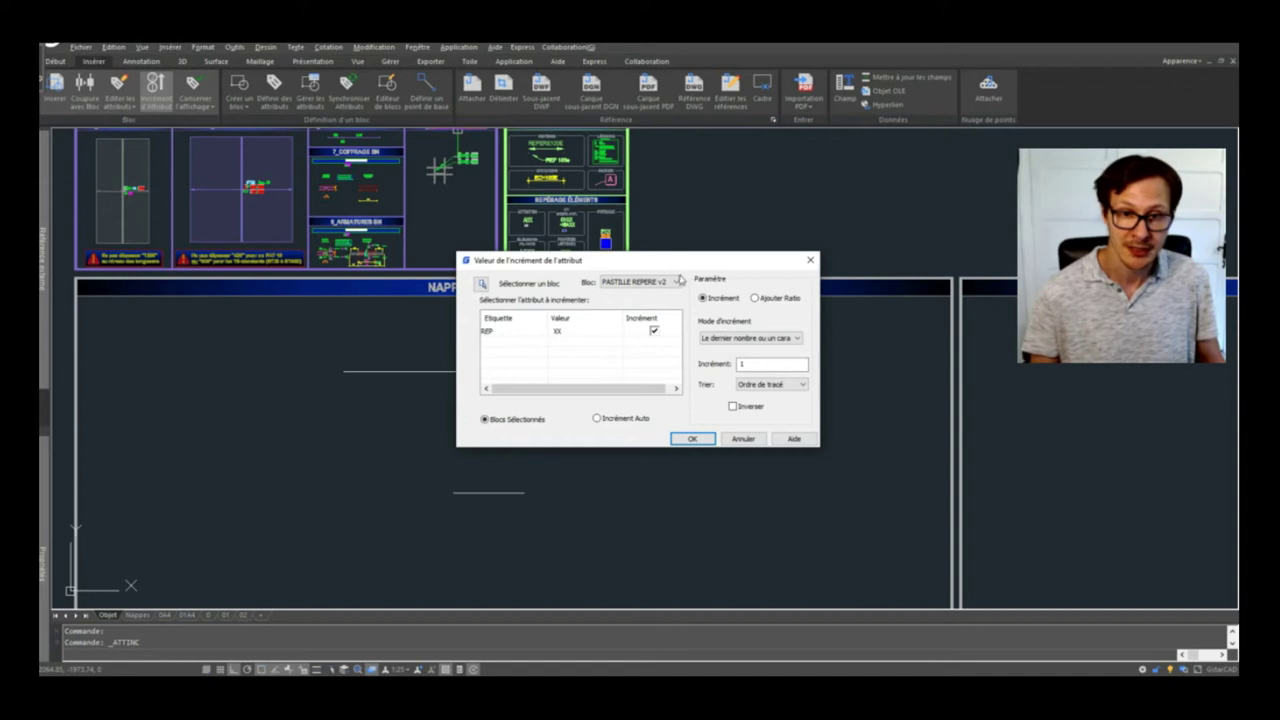
pyautogui.click(692, 439)
# Cancel the marker picking and bring up the Insert block dialog with I
pyautogui.scroll(-3, 690, 450)
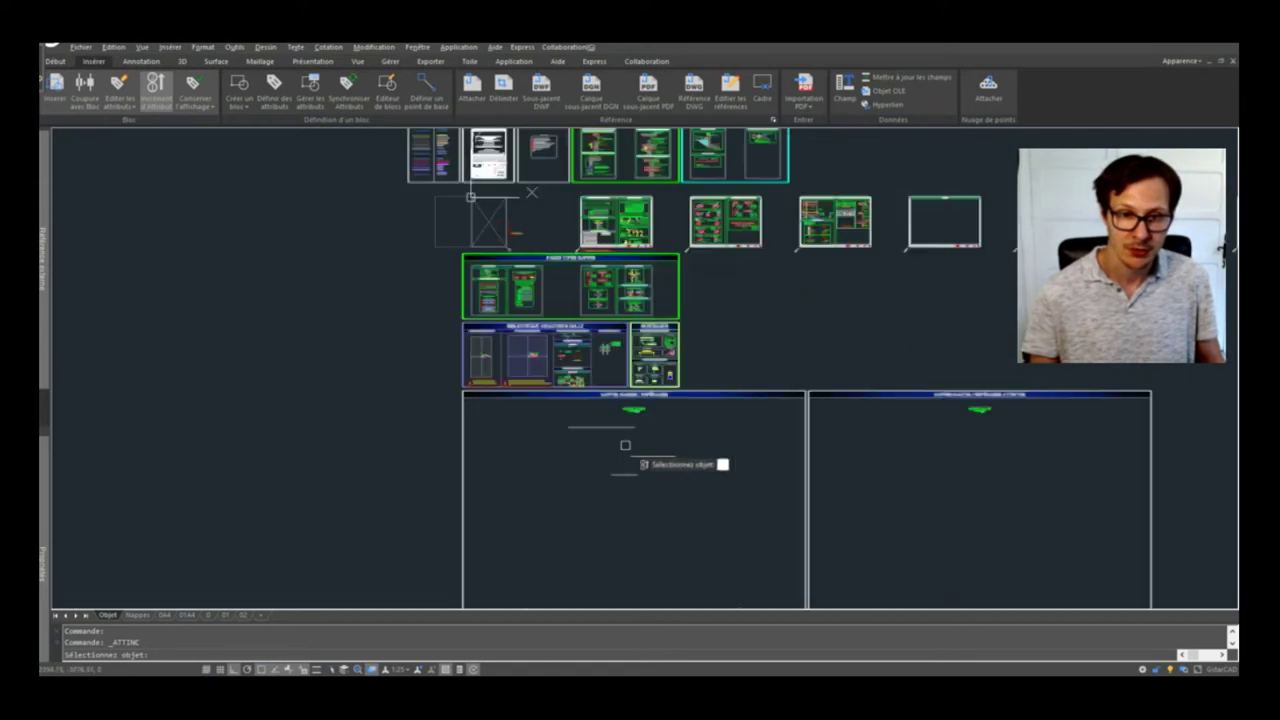
pyautogui.press('Escape')
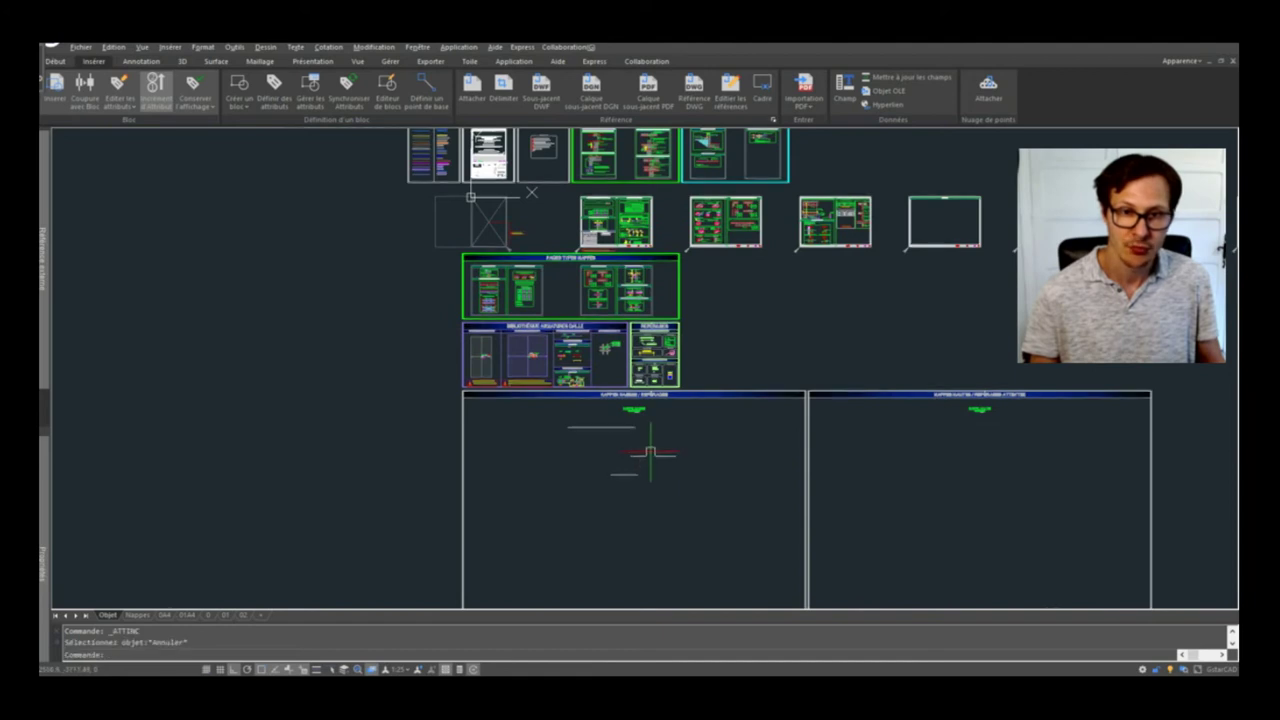
pyautogui.scroll(4, 652, 449)
pyautogui.press('Escape')
pyautogui.write('i')
pyautogui.press('Return')
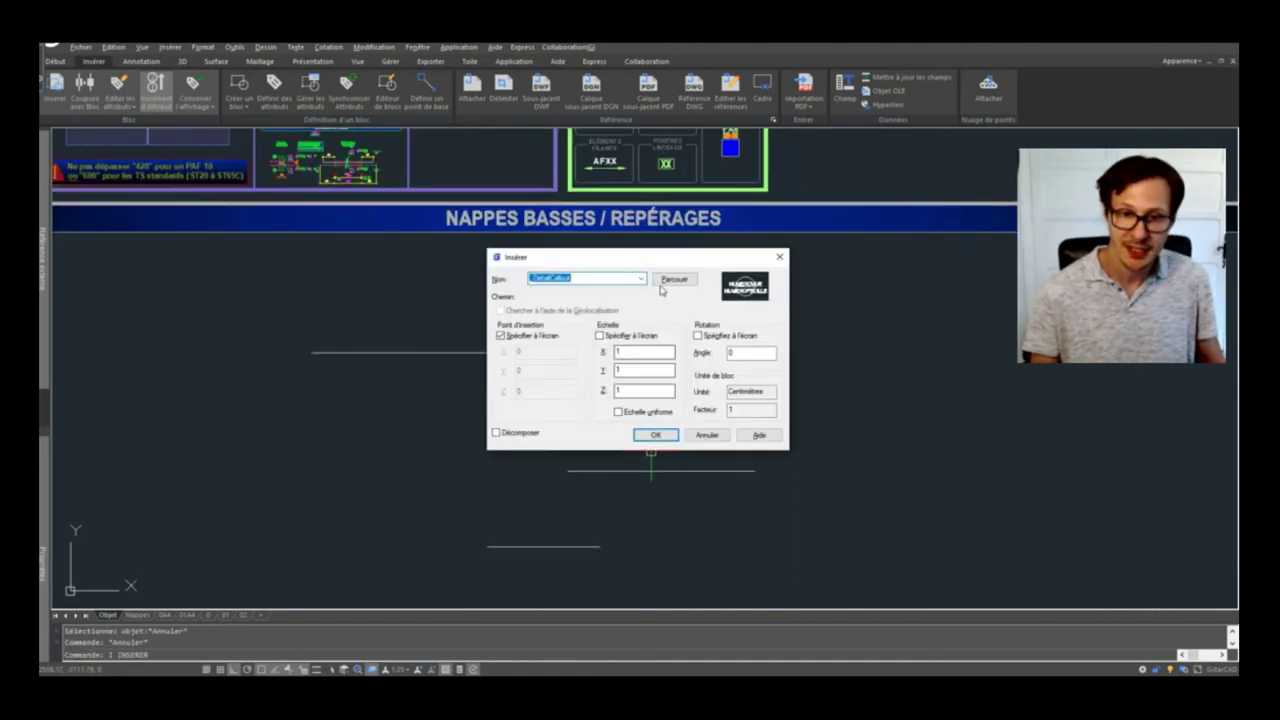
# Insert a PASTILLE REPERE v2 marker bubble with the default XX label
pyautogui.click(643, 279)
pyautogui.write('pa')
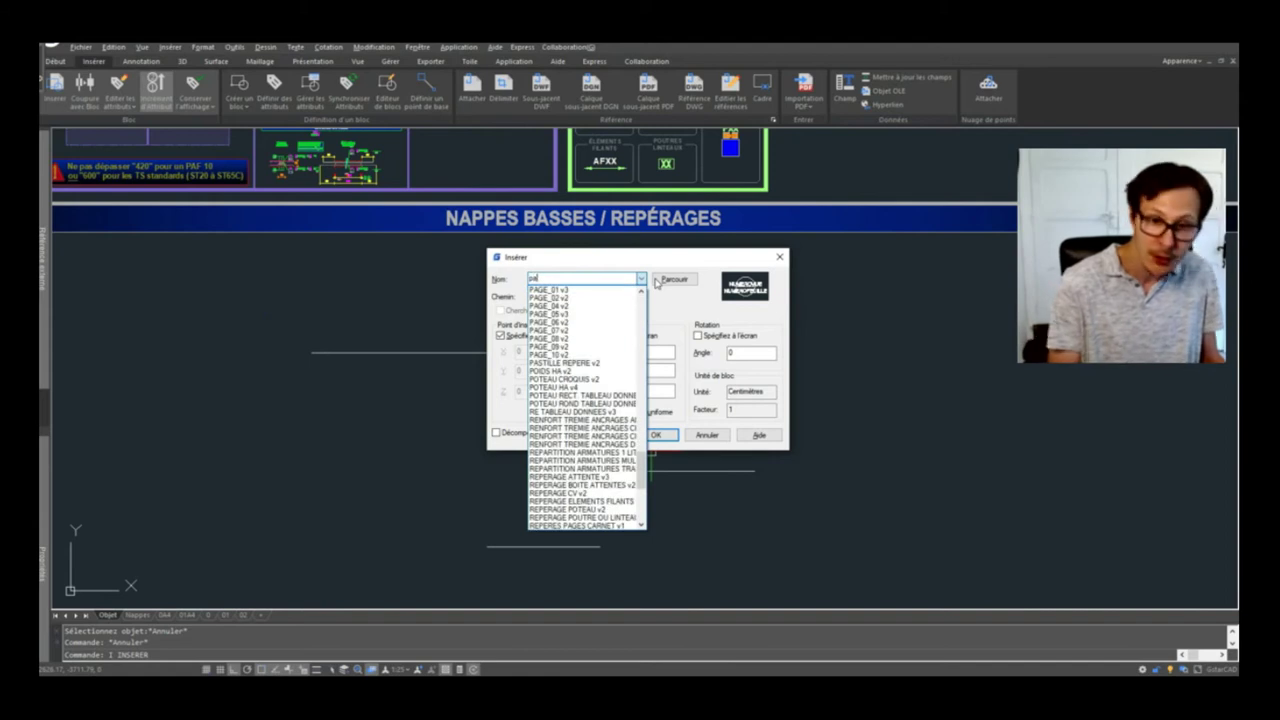
pyautogui.write('s')
pyautogui.click(613, 289)
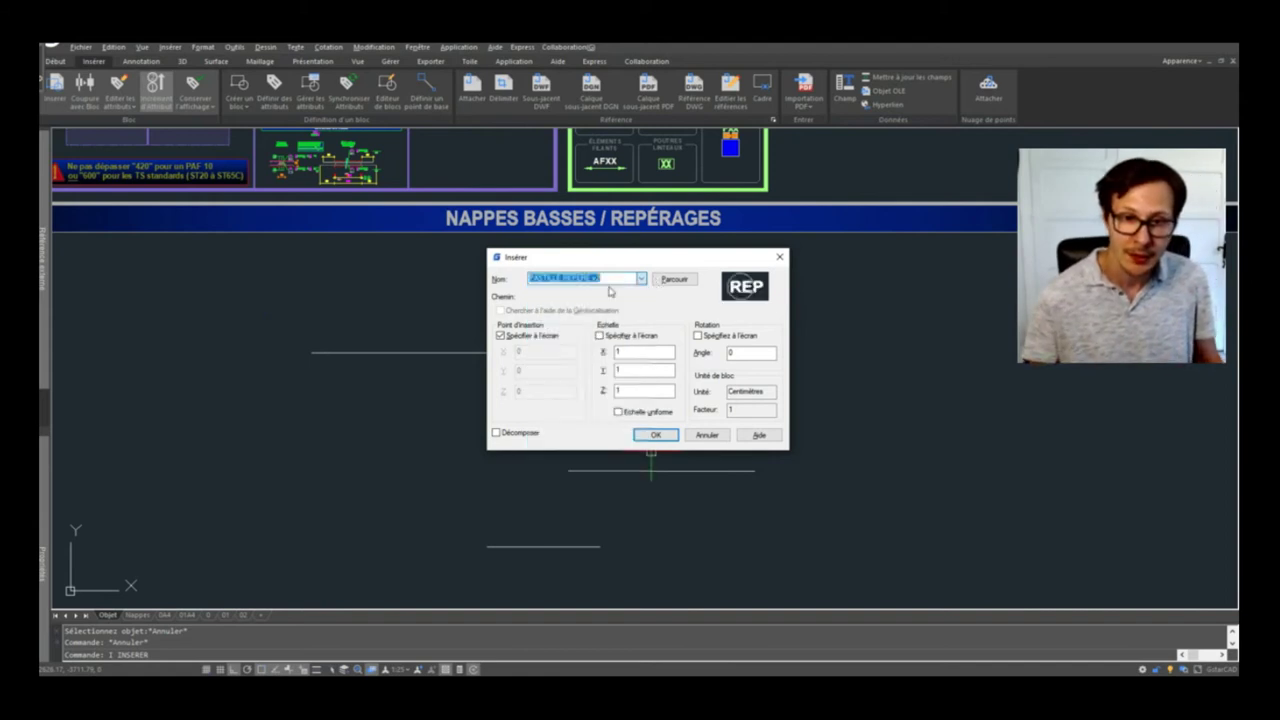
pyautogui.press('Return')
pyautogui.scroll(2, 647, 363)
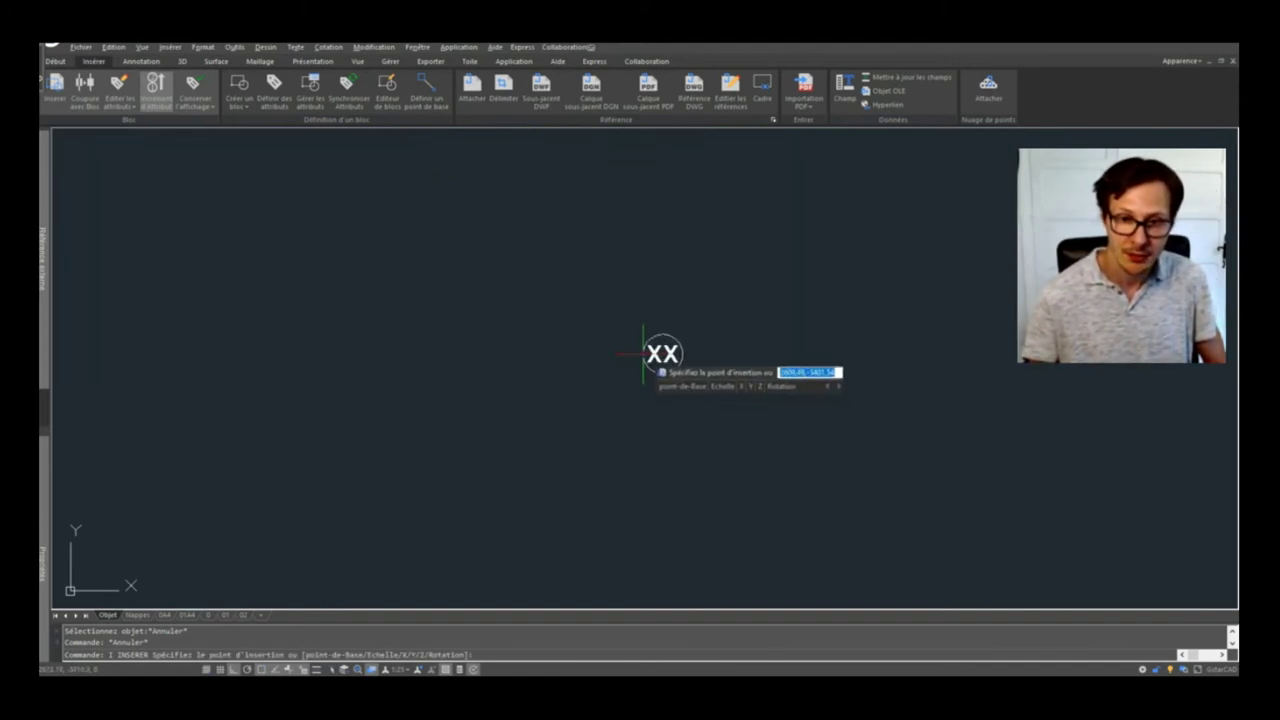
pyautogui.click(649, 361)
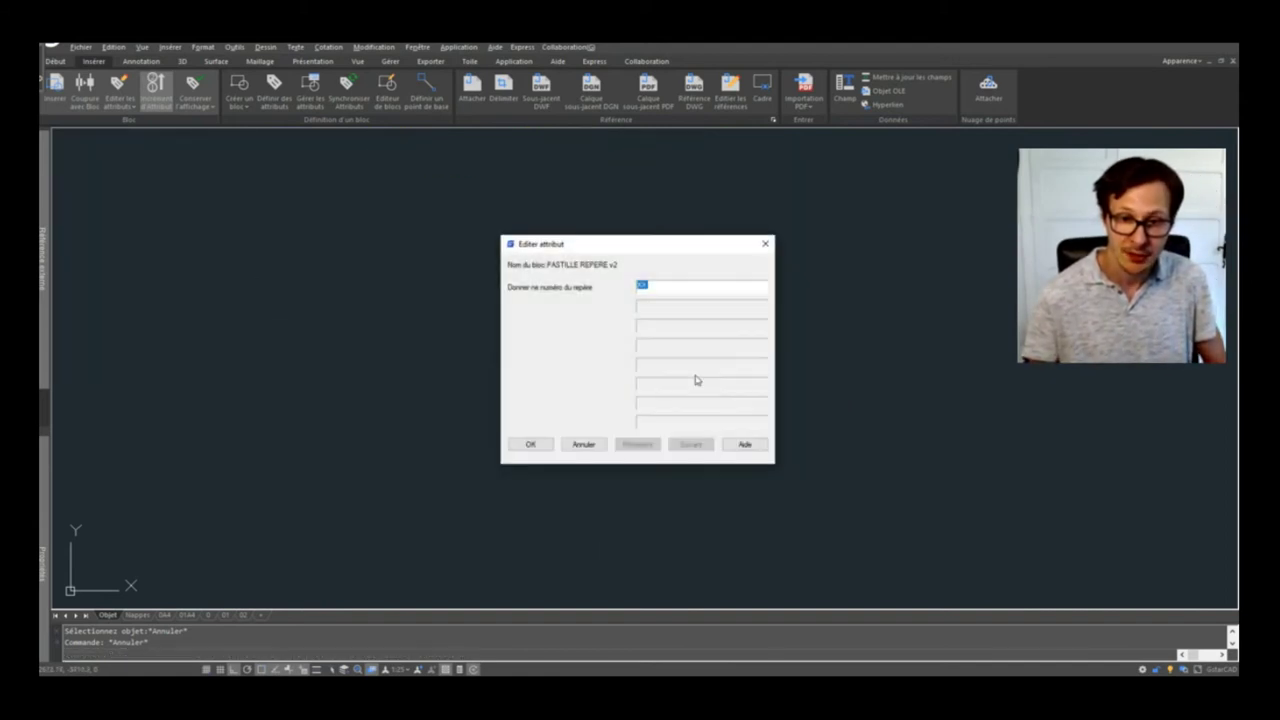
pyautogui.click(536, 445)
pyautogui.write('c')
pyautogui.press('Return')
pyautogui.click(749, 341)
pyautogui.press('Escape')
# Copy the XX marker three times straight below to form a column of four
pyautogui.click(720, 372)
pyautogui.click(650, 338)
pyautogui.write('cop')
pyautogui.press('Return')
pyautogui.click(742, 316)
pyautogui.click(743, 394)
pyautogui.click(745, 474)
pyautogui.click(746, 554)
pyautogui.press('Return')
pyautogui.moveTo(751, 499); pyautogui.dragTo(720, 361, button='middle')
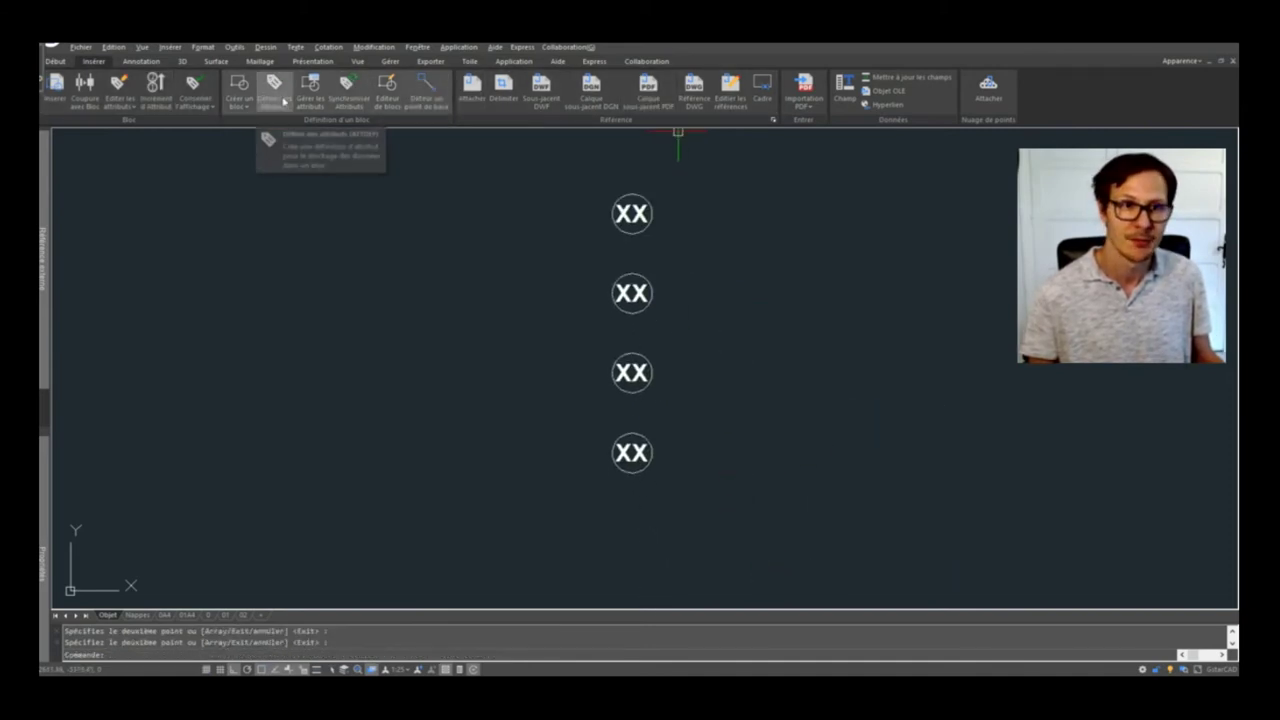
# Run Incrément d'attribut with default settings on the four markers
pyautogui.click(155, 90)
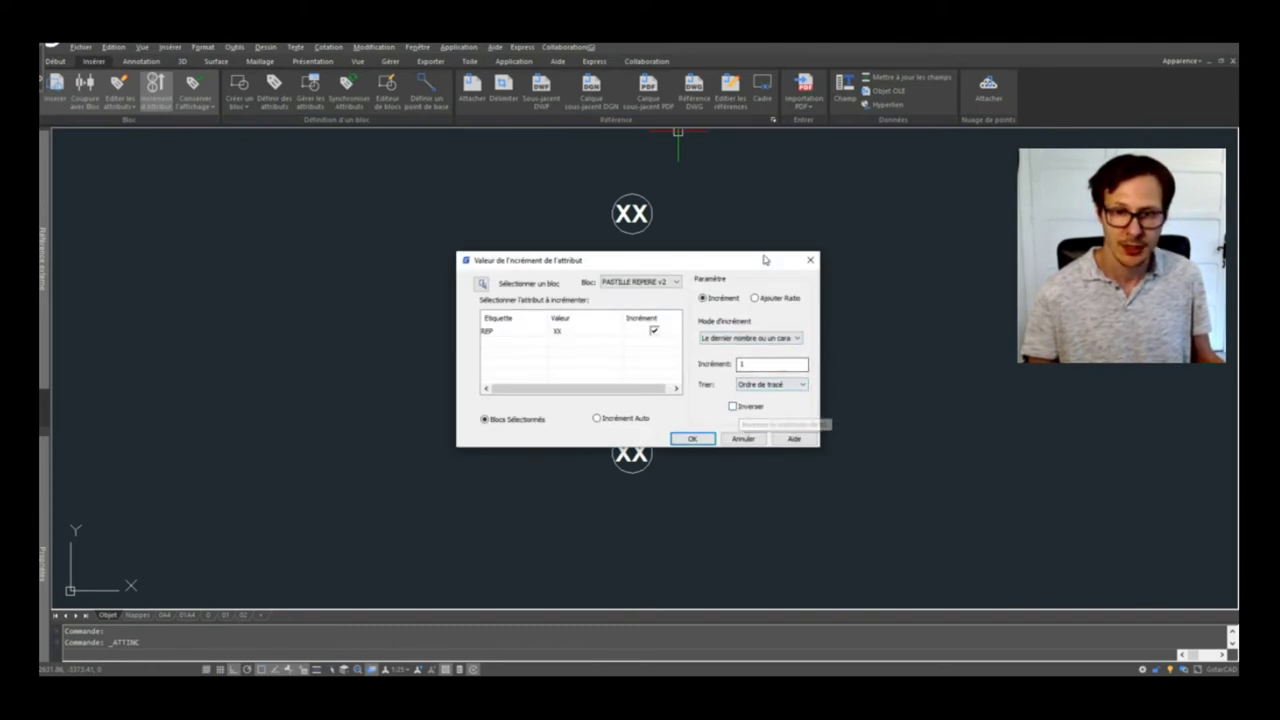
pyautogui.click(702, 439)
pyautogui.click(722, 185)
pyautogui.click(556, 578)
pyautogui.press('Return')
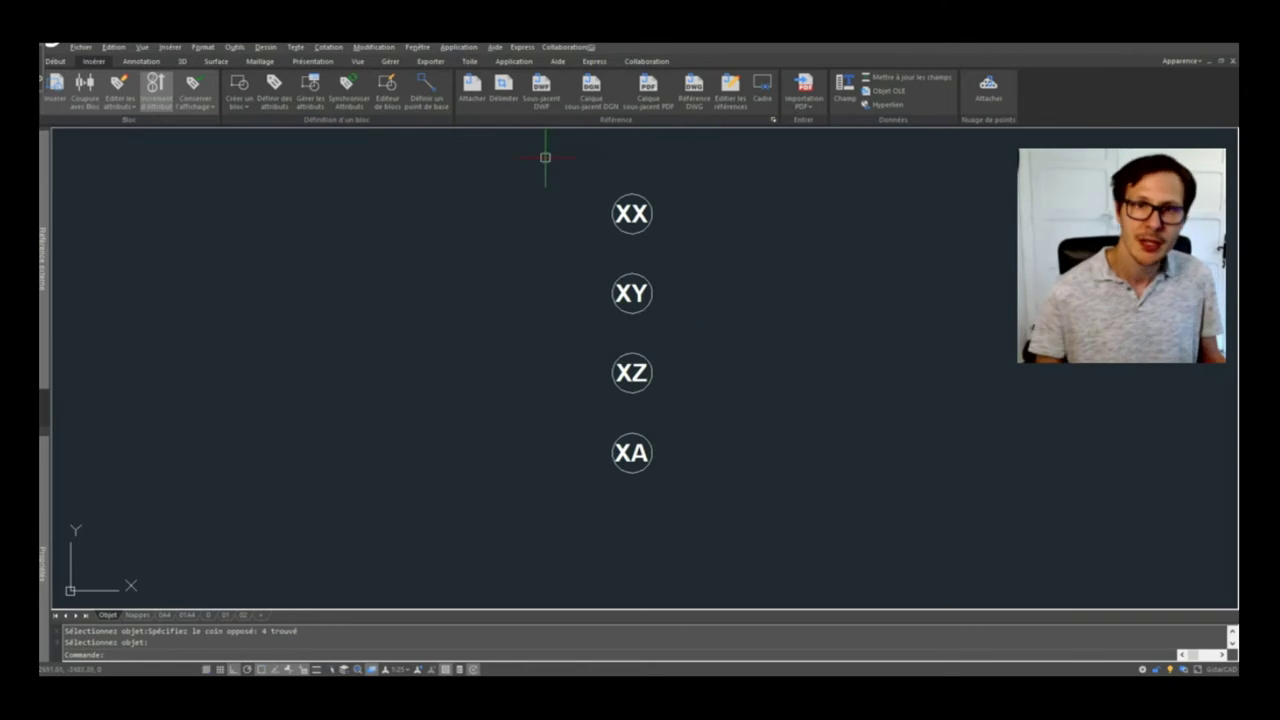
# Re-run the attribute increment on the four markers, sorted by draw order, incrementing the first number
pyautogui.click(155, 88)
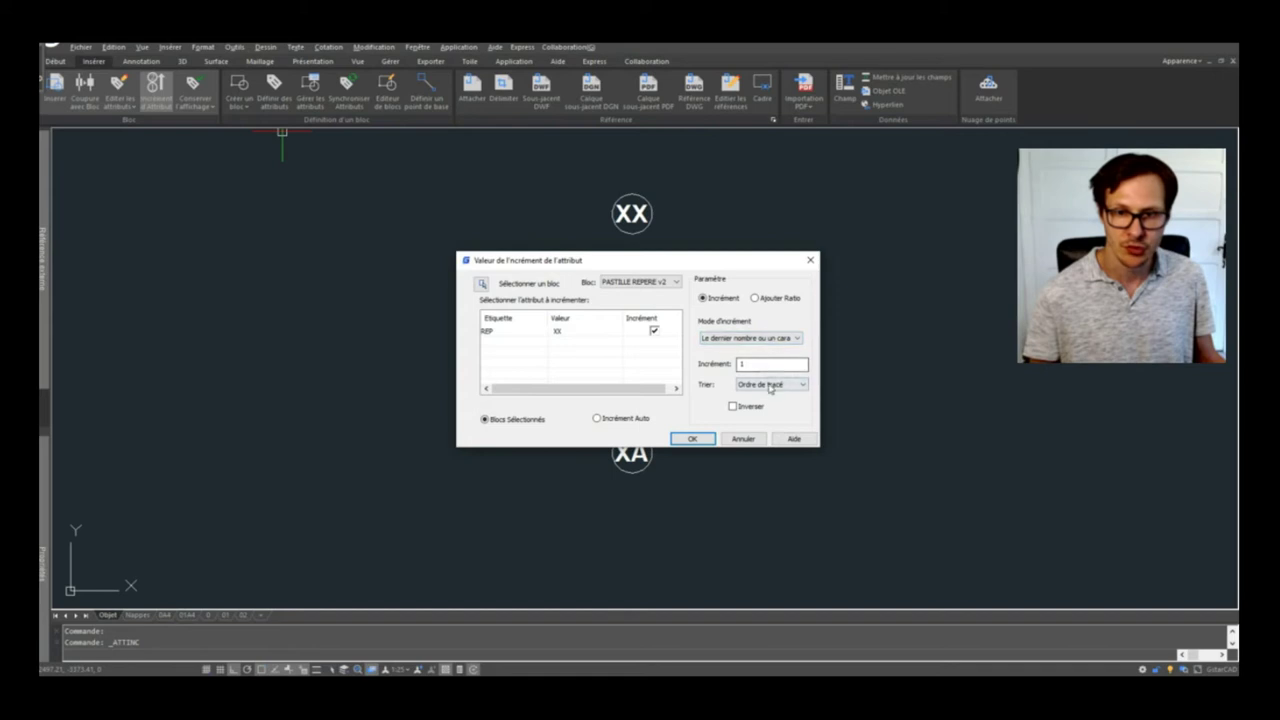
pyautogui.click(769, 388)
pyautogui.click(770, 395)
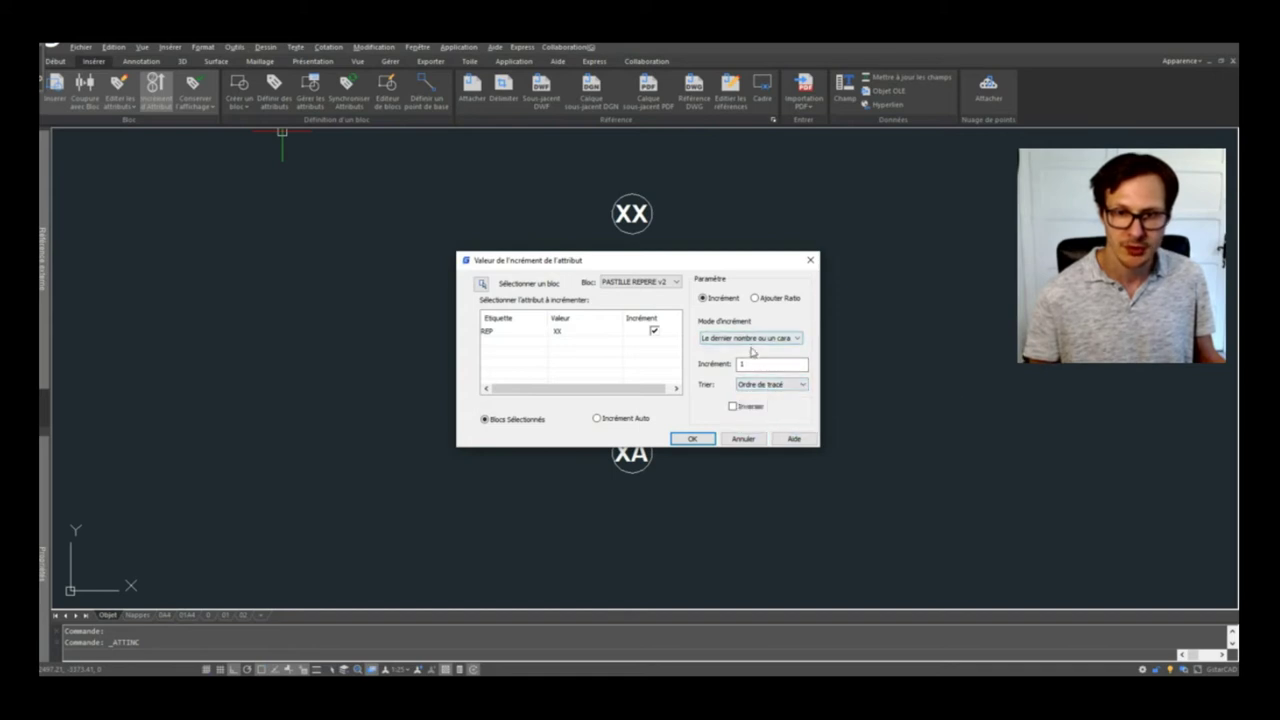
pyautogui.click(751, 341)
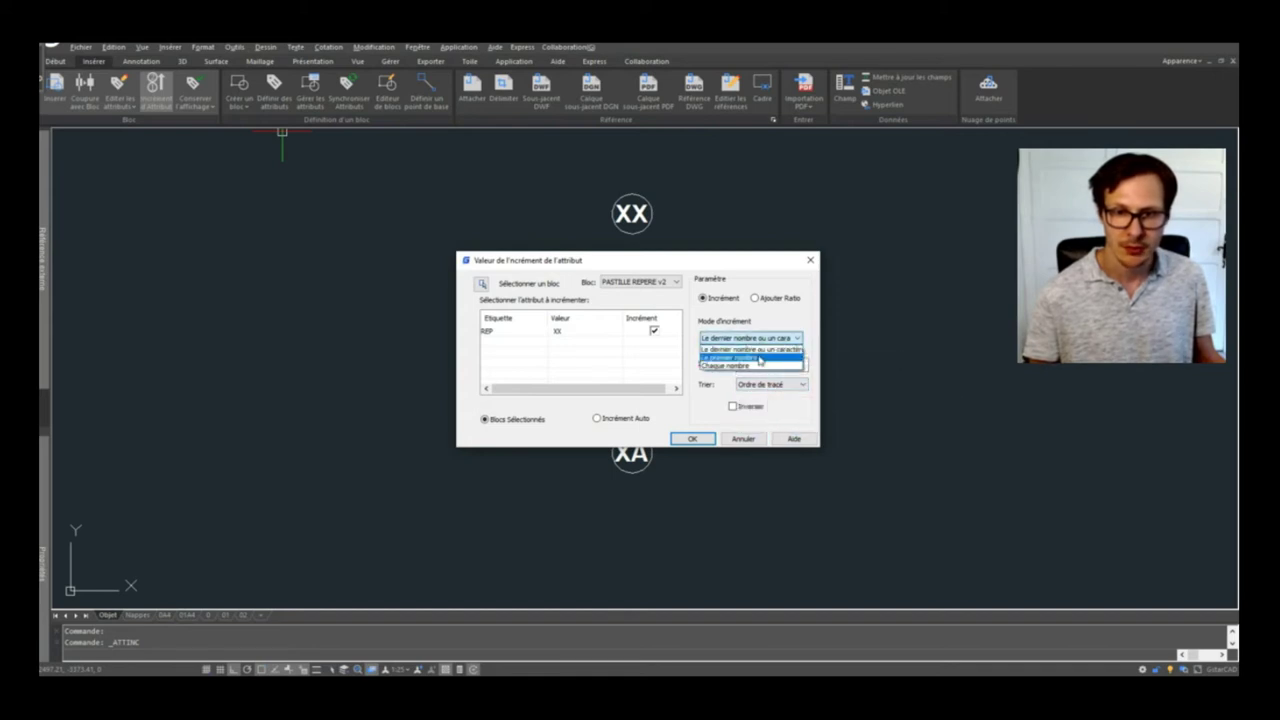
pyautogui.click(760, 358)
pyautogui.click(692, 438)
pyautogui.click(730, 178)
pyautogui.click(534, 528)
pyautogui.press('Return')
pyautogui.press('Return')
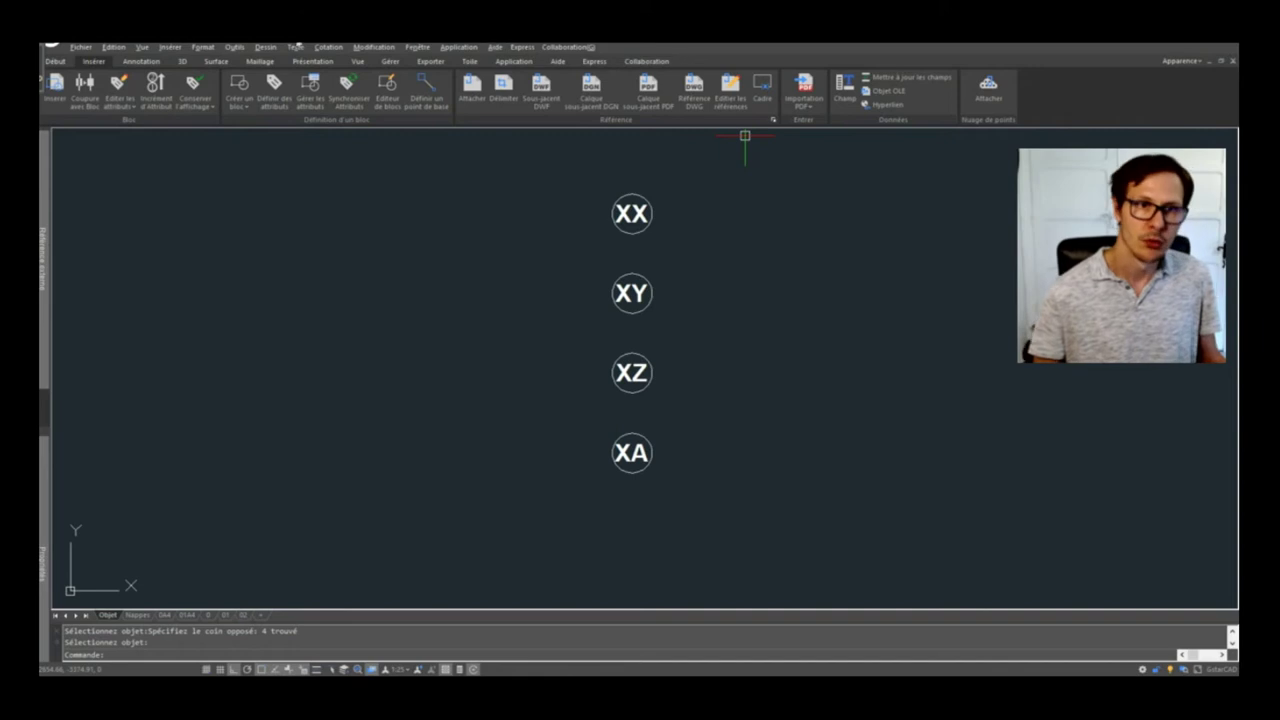
# Apply Incrément Auto so the markers read XM, XN, XO, XP
pyautogui.click(162, 92)
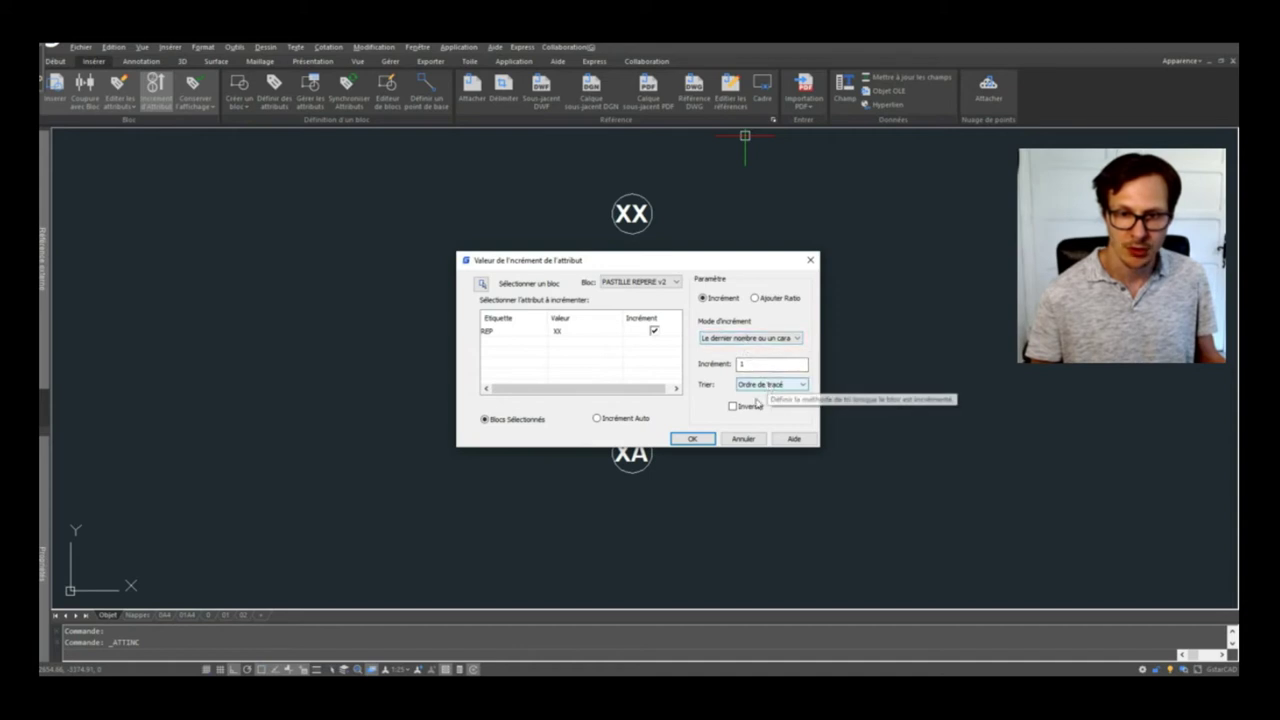
pyautogui.click(624, 424)
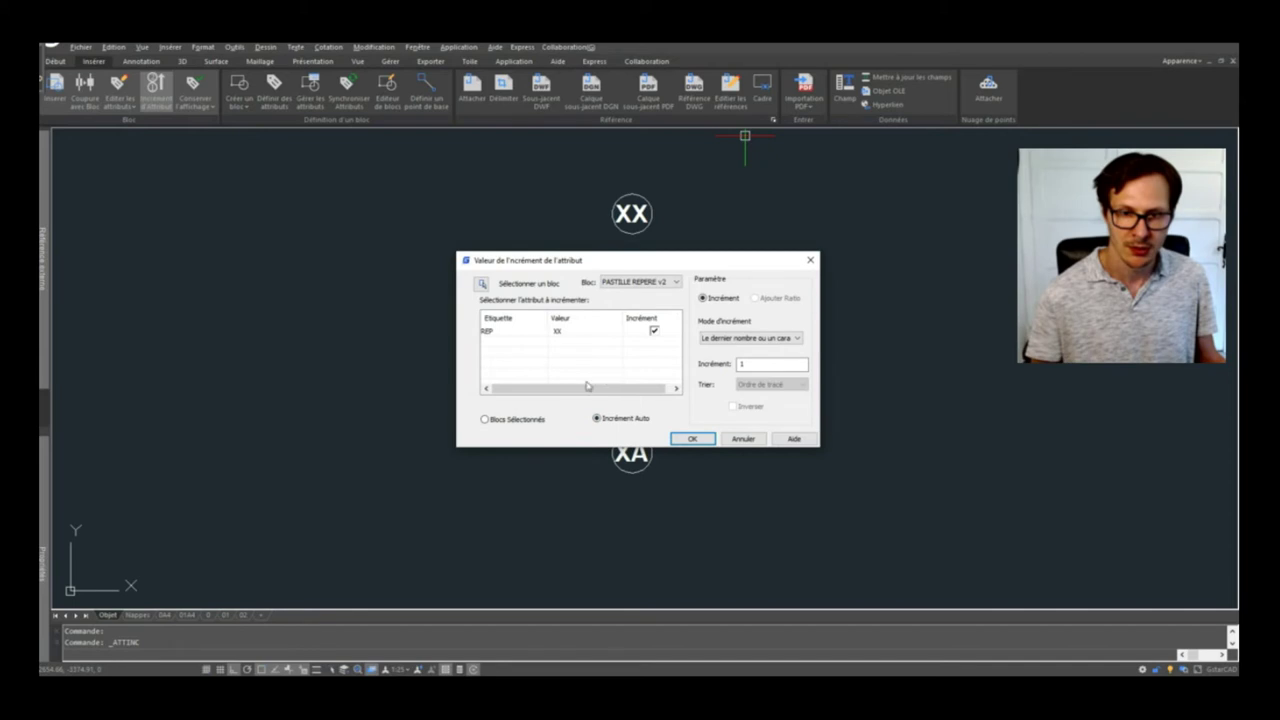
pyautogui.click(692, 438)
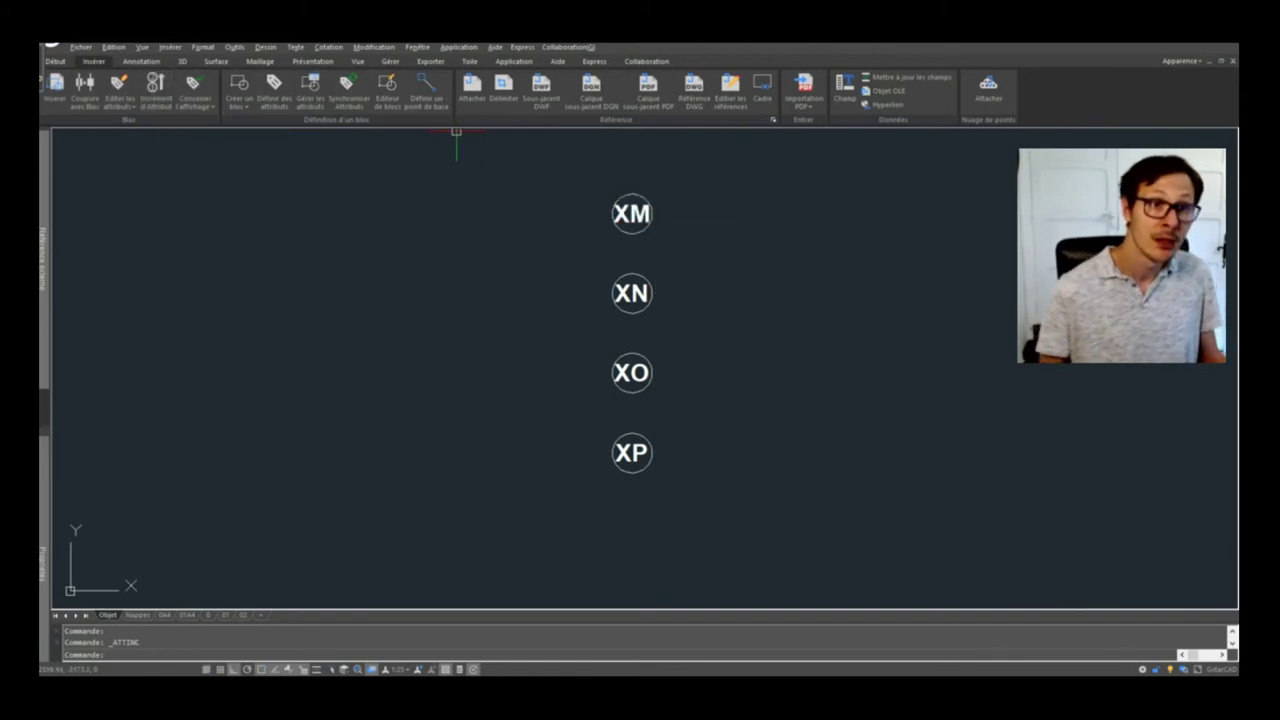
# Reopen the attribute increment settings and keep last number or character mode
pyautogui.click(156, 92)
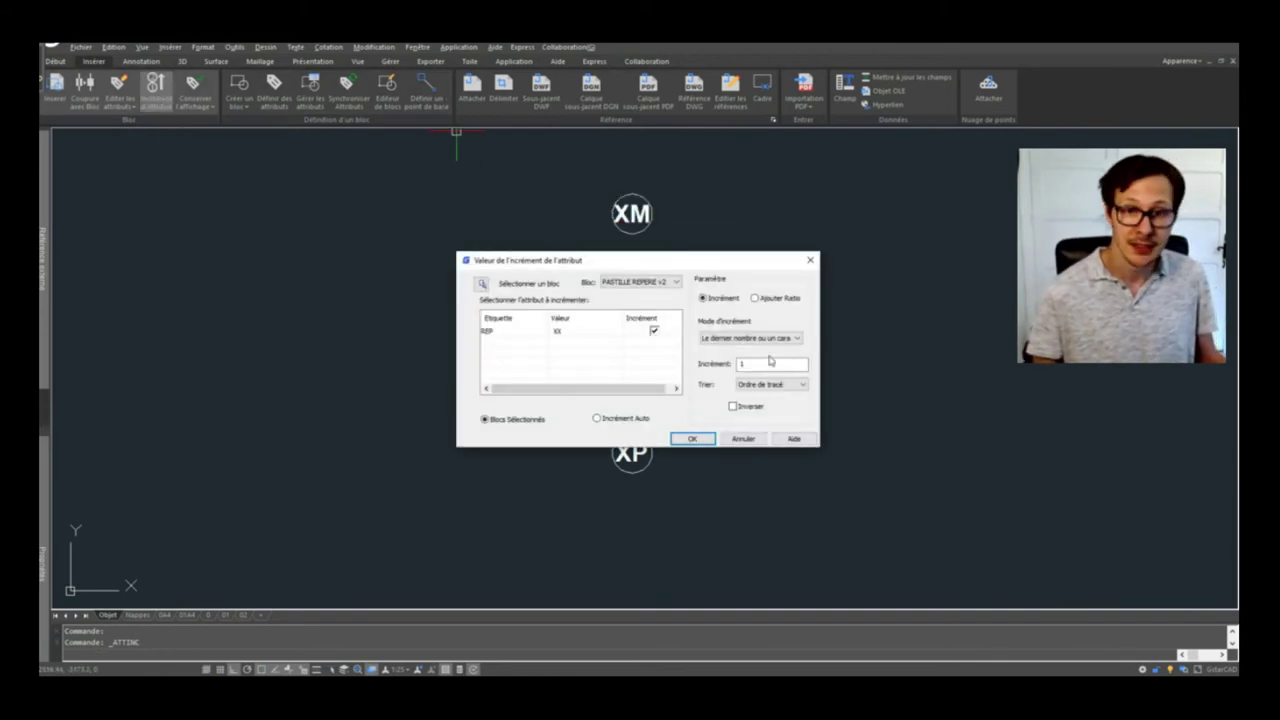
pyautogui.click(764, 340)
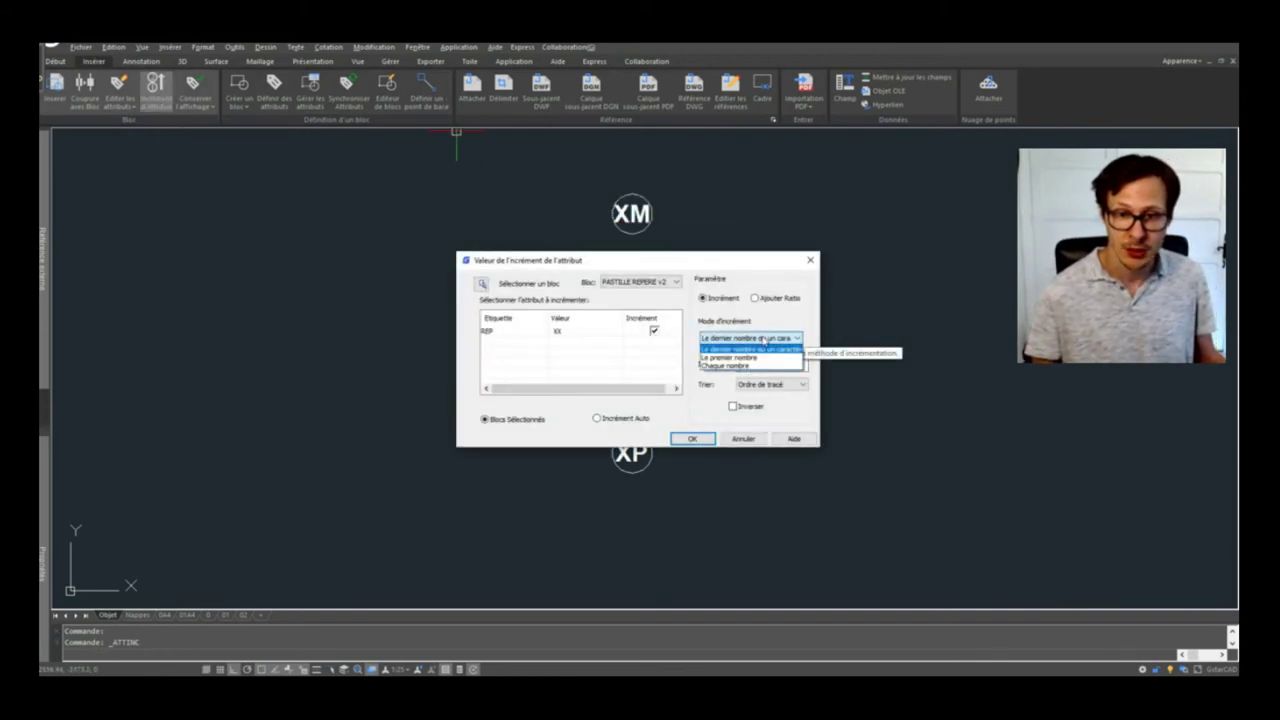
pyautogui.click(762, 348)
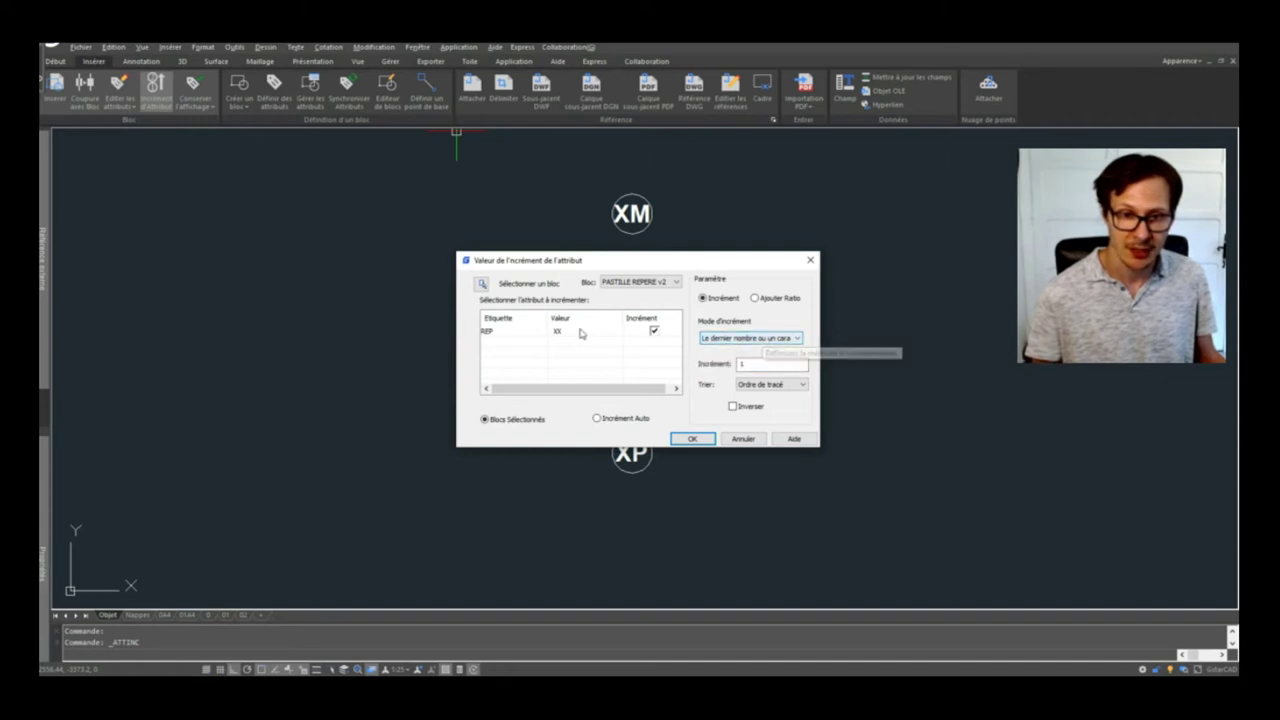
# Set the REP attribute of all four markers to 1 in Properties, then reopen Incrément d'attribut
pyautogui.press('Escape')
pyautogui.press('Escape')
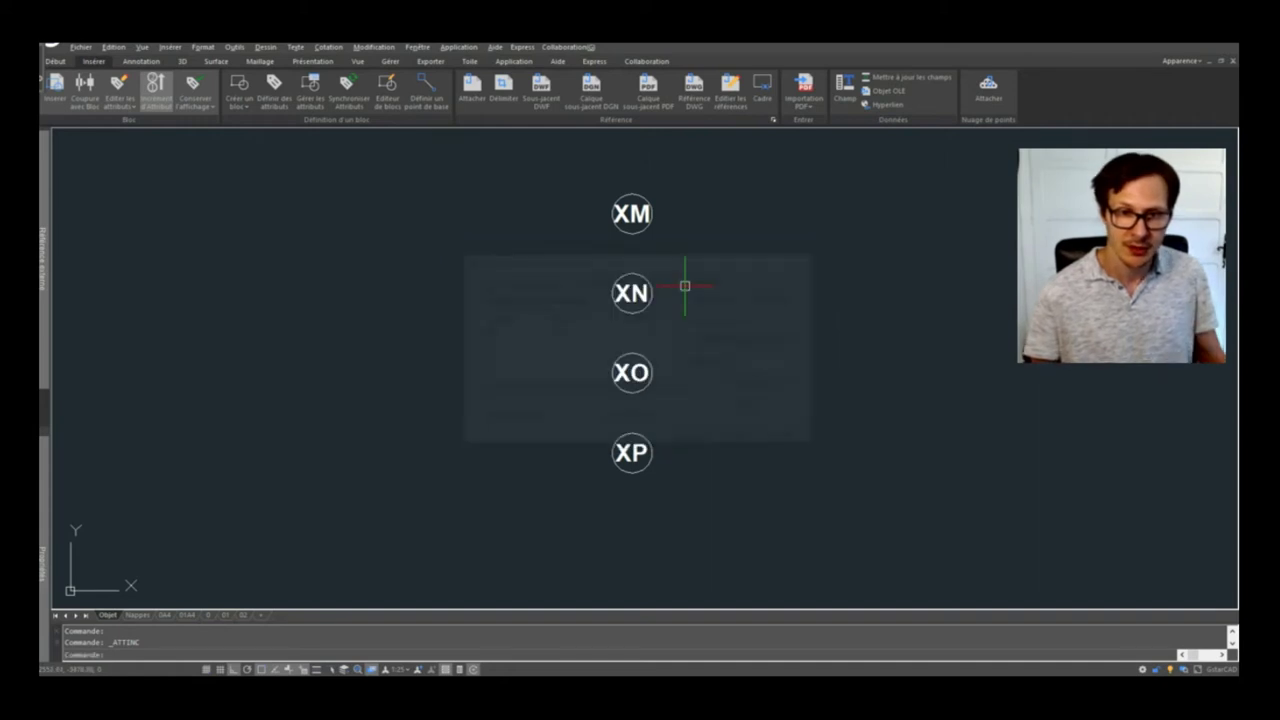
pyautogui.moveTo(679, 195); pyautogui.dragTo(544, 520)
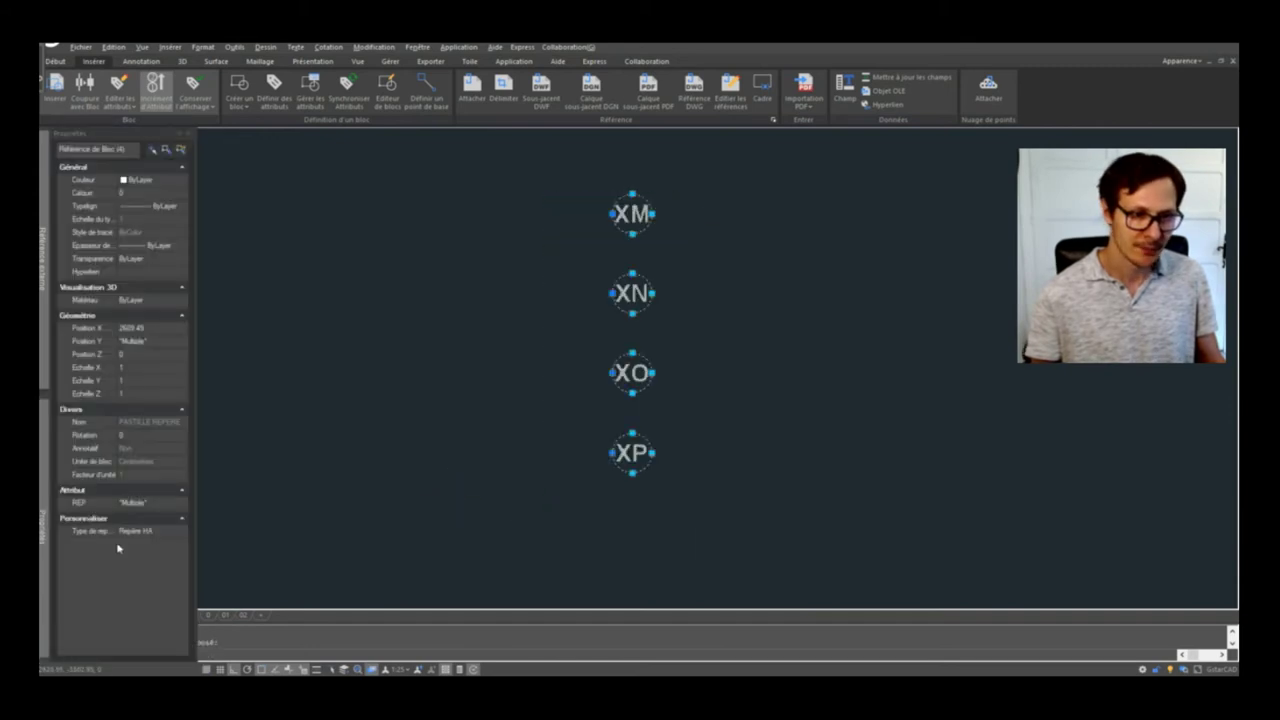
pyautogui.click(133, 502)
pyautogui.write('1')
pyautogui.press('Return')
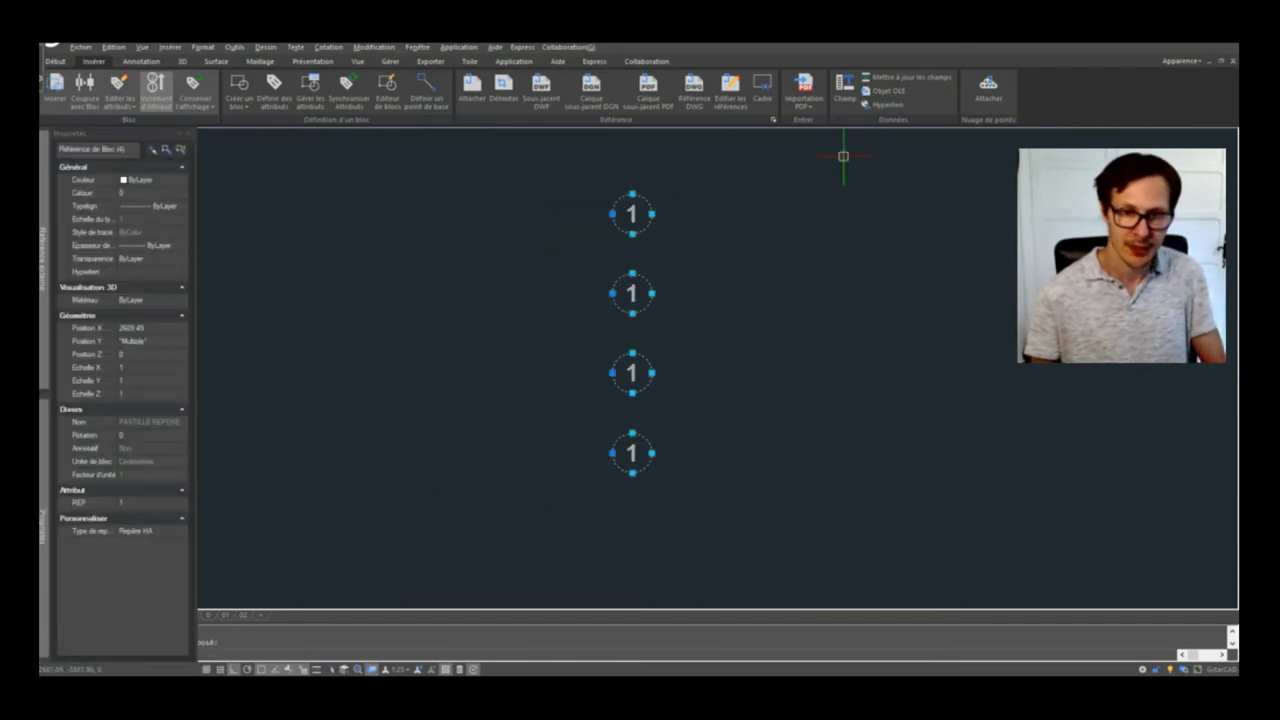
pyautogui.press('Escape')
pyautogui.moveTo(703, 192); pyautogui.dragTo(554, 514)
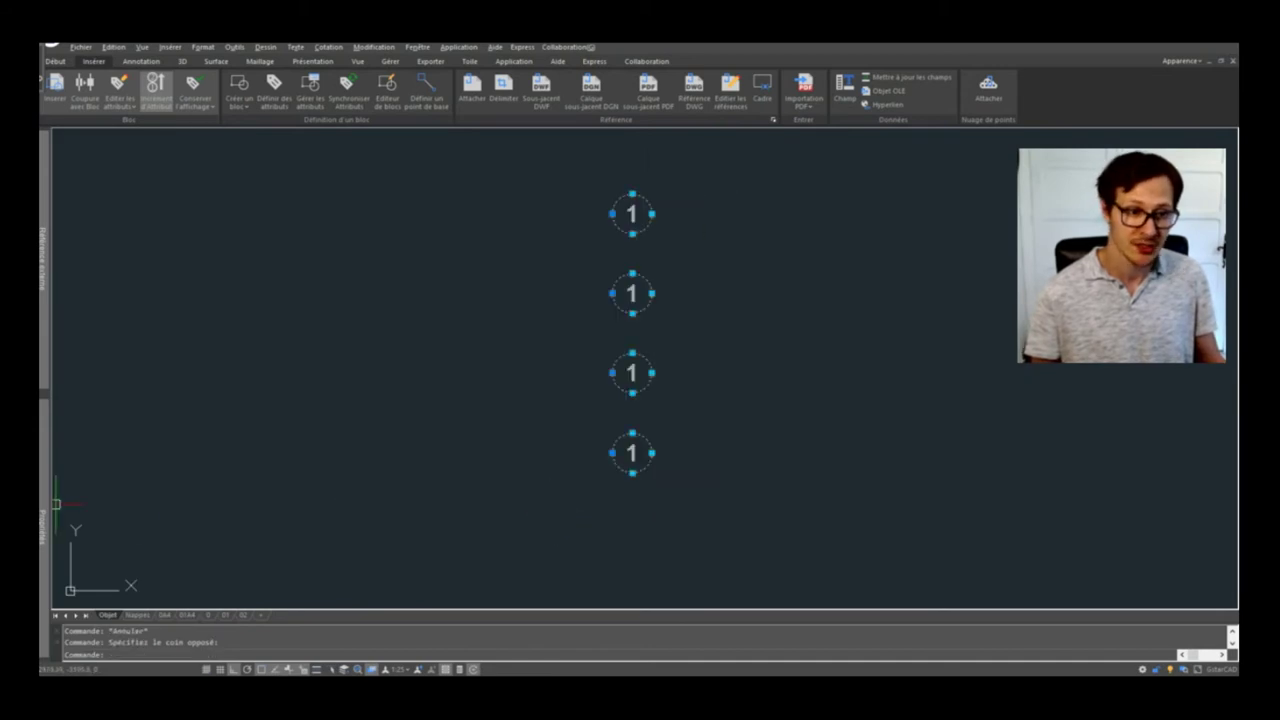
pyautogui.press('Escape')
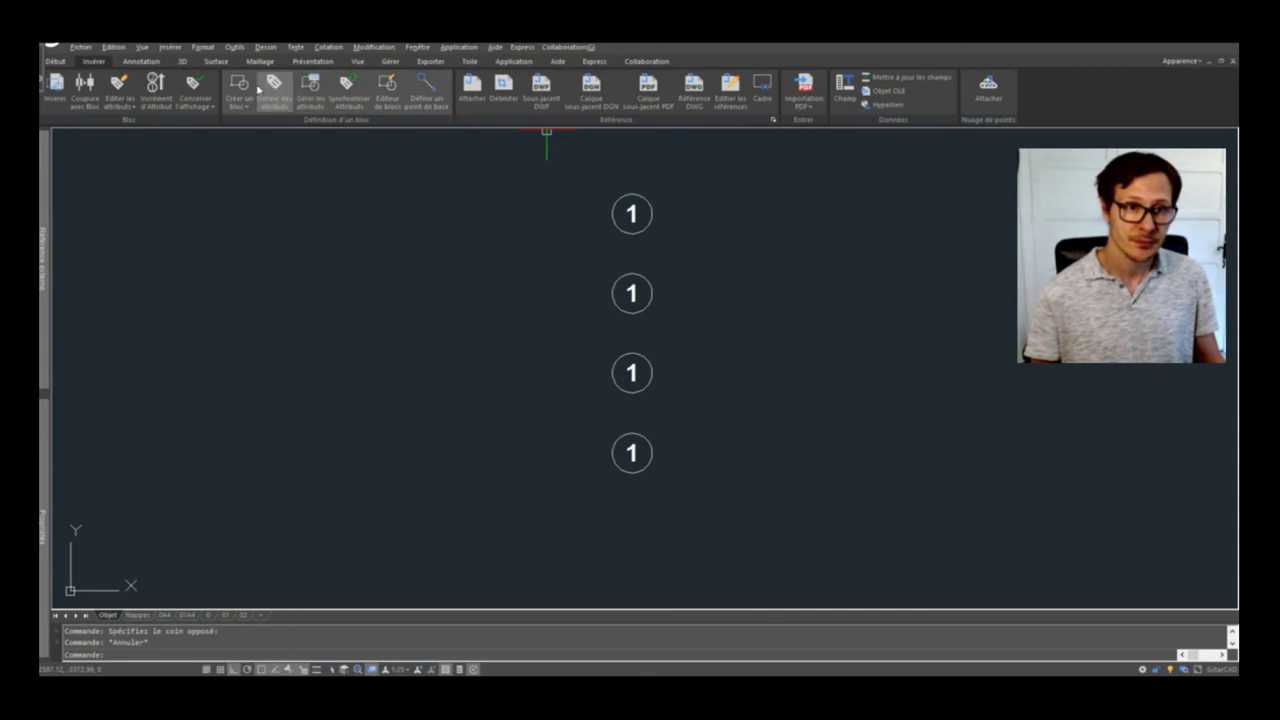
pyautogui.click(155, 90)
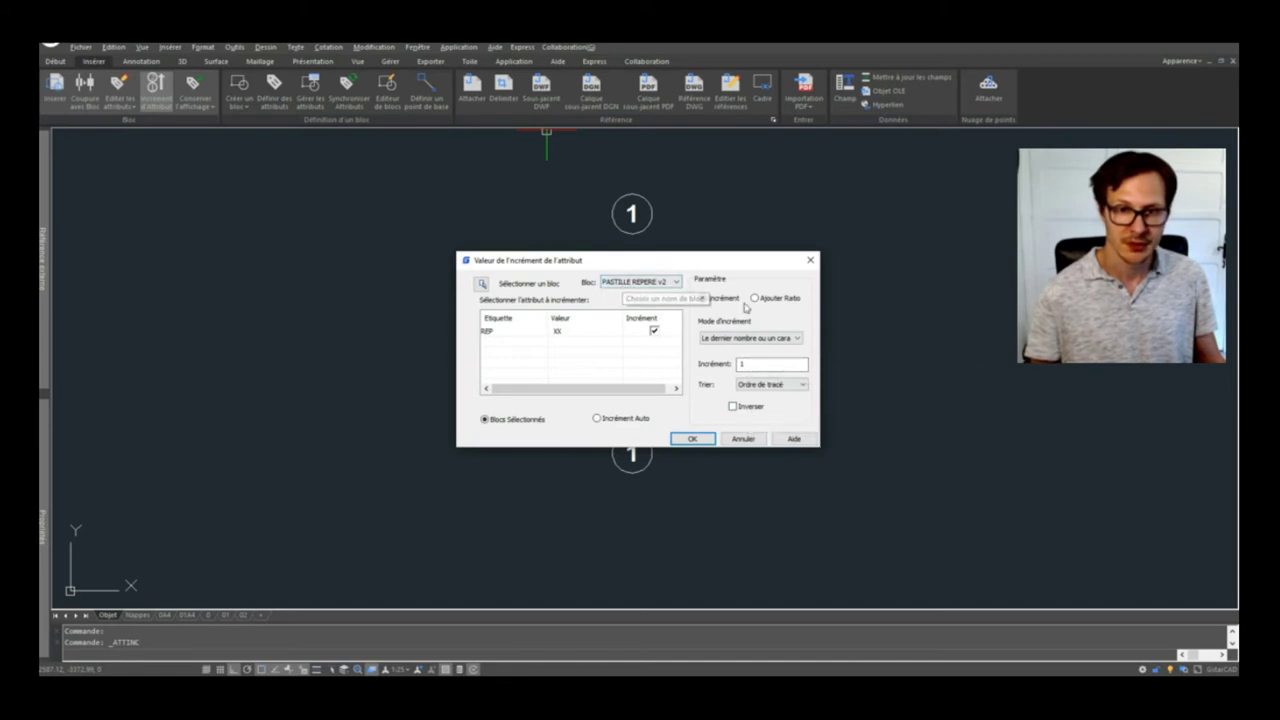
# Increment the four PASTILLE REPERE v2 markers by 1 so they read 1, 2, 3, 4
pyautogui.click(650, 282)
pyautogui.click(660, 282)
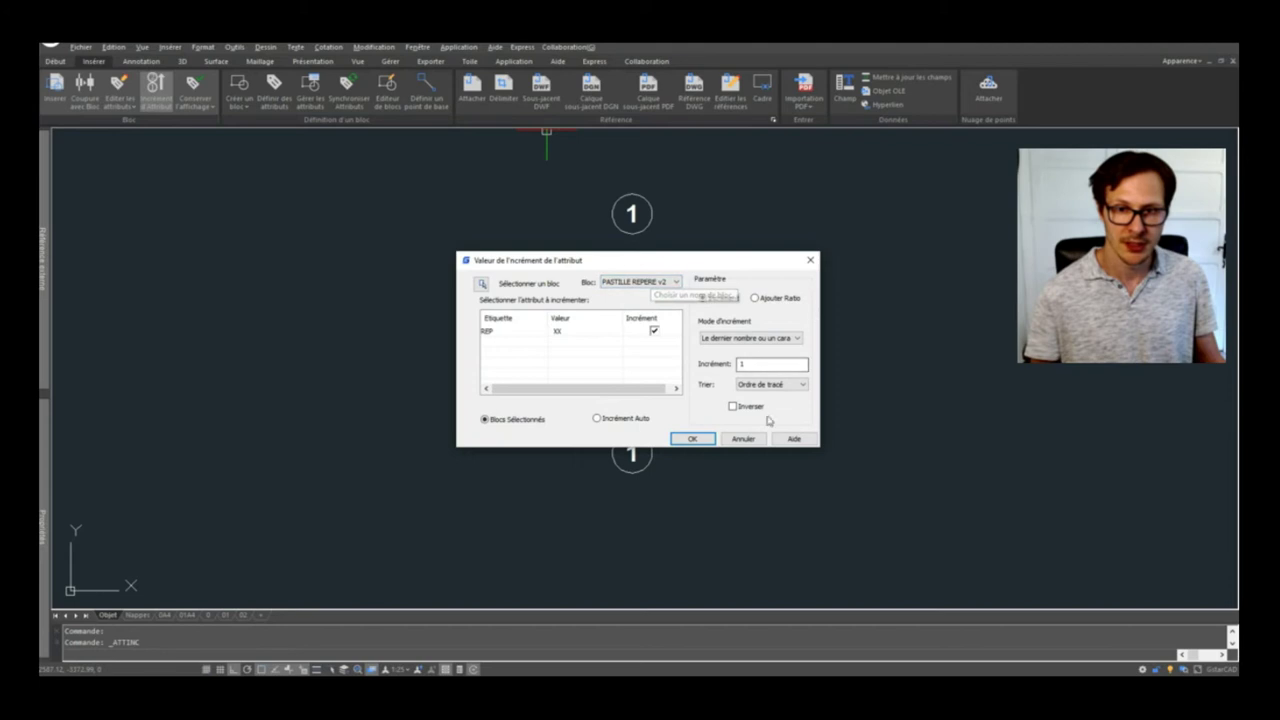
pyautogui.click(690, 439)
pyautogui.click(688, 193)
pyautogui.click(546, 488)
pyautogui.press('Return')
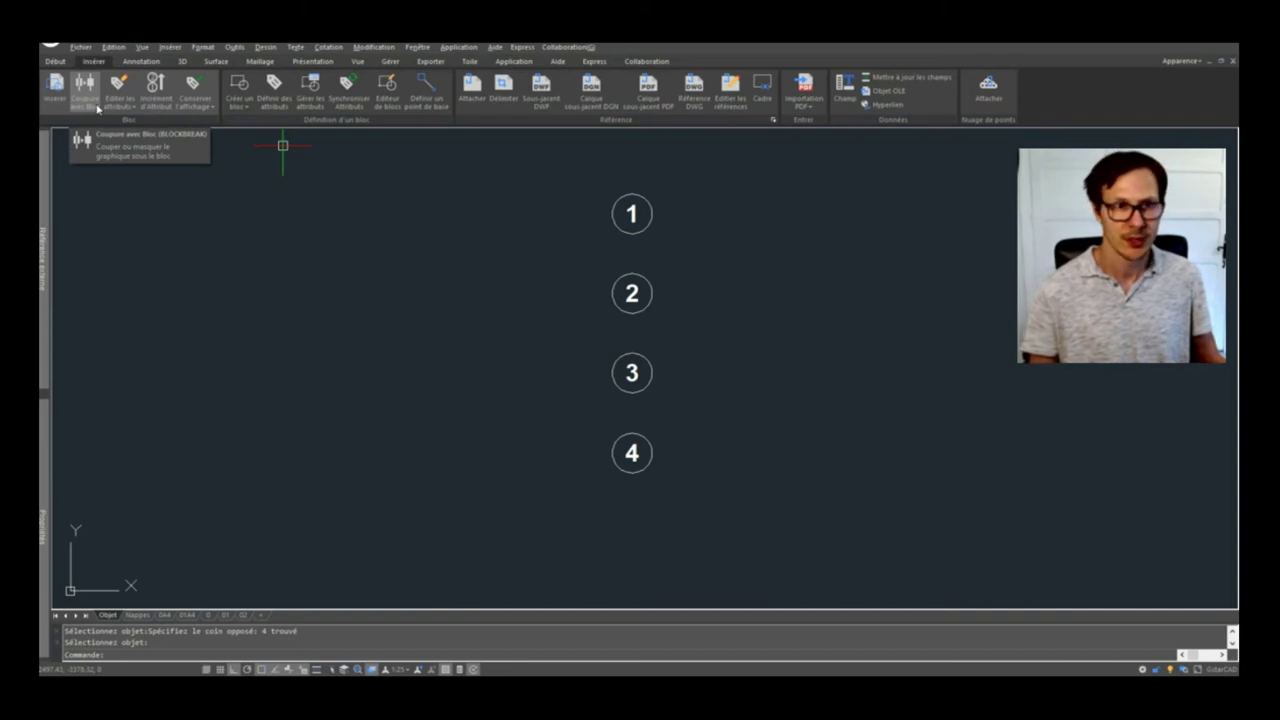
pyautogui.click(319, 206)
pyautogui.click(366, 274)
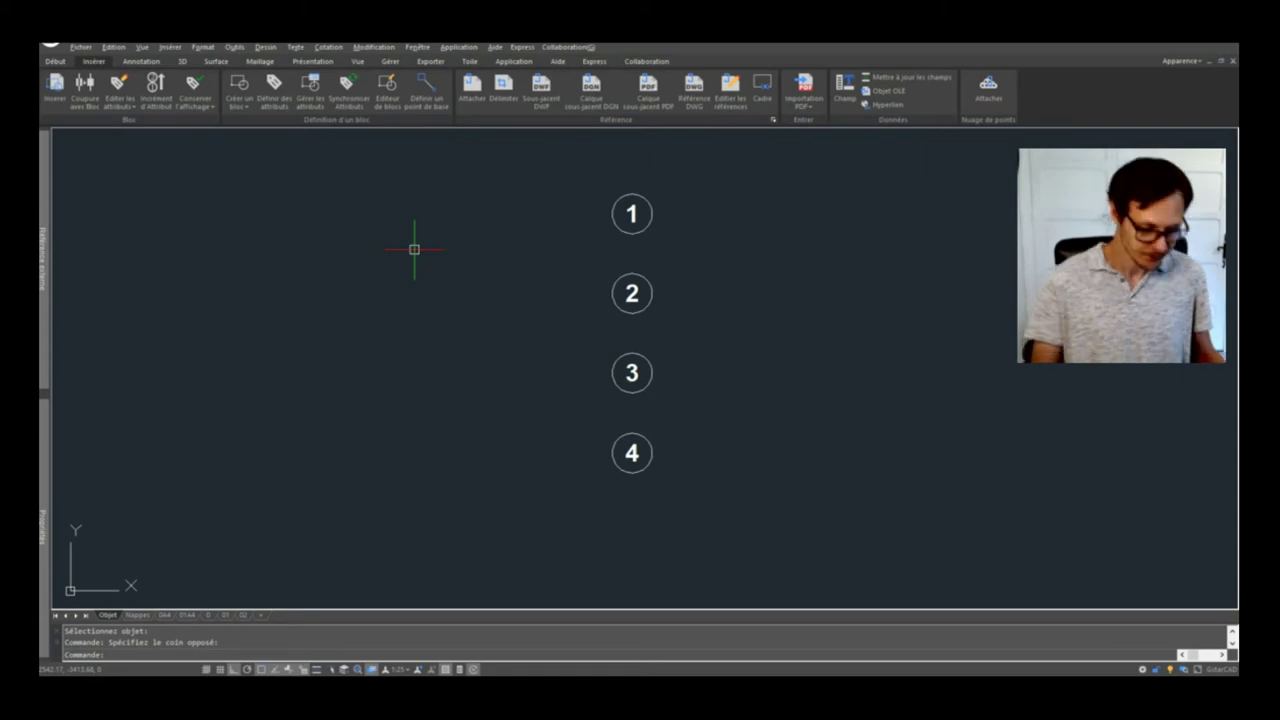
# Pan the drawing slightly and switch to the Annotation ribbon tools
pyautogui.moveTo(414, 249); pyautogui.dragTo(843, 269)
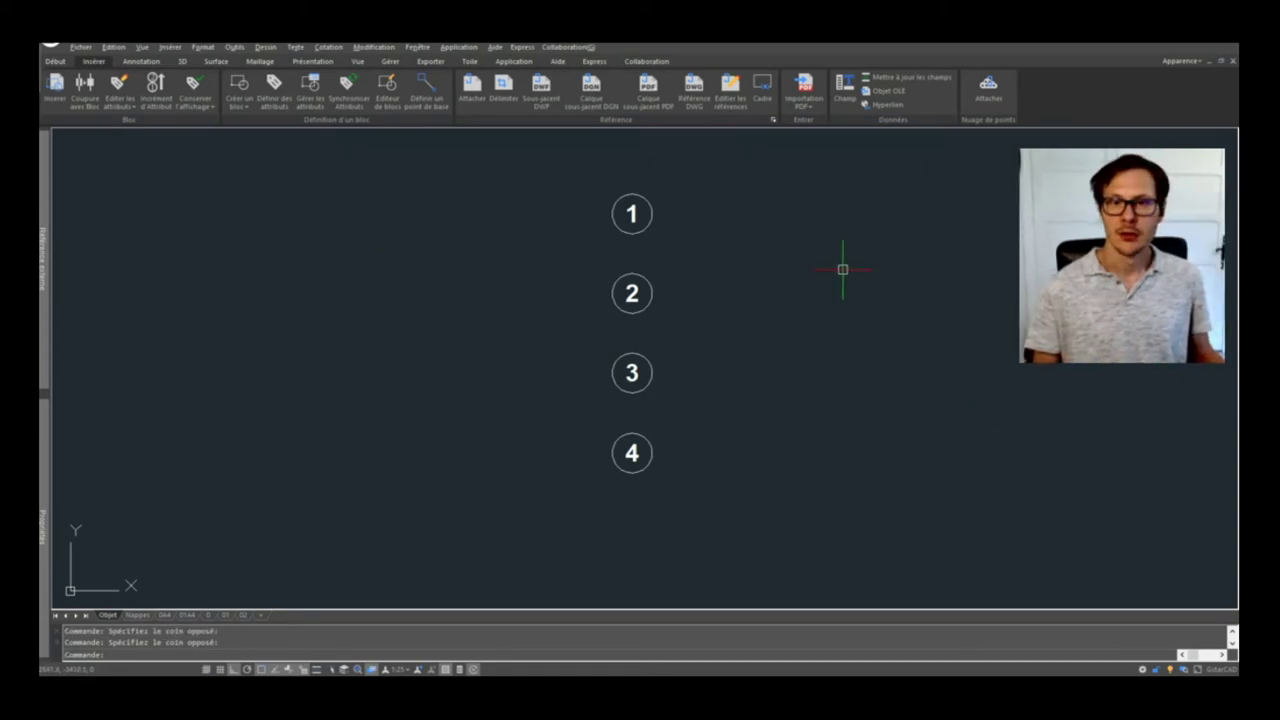
pyautogui.moveTo(414, 186); pyautogui.dragTo(416, 200, button='middle')
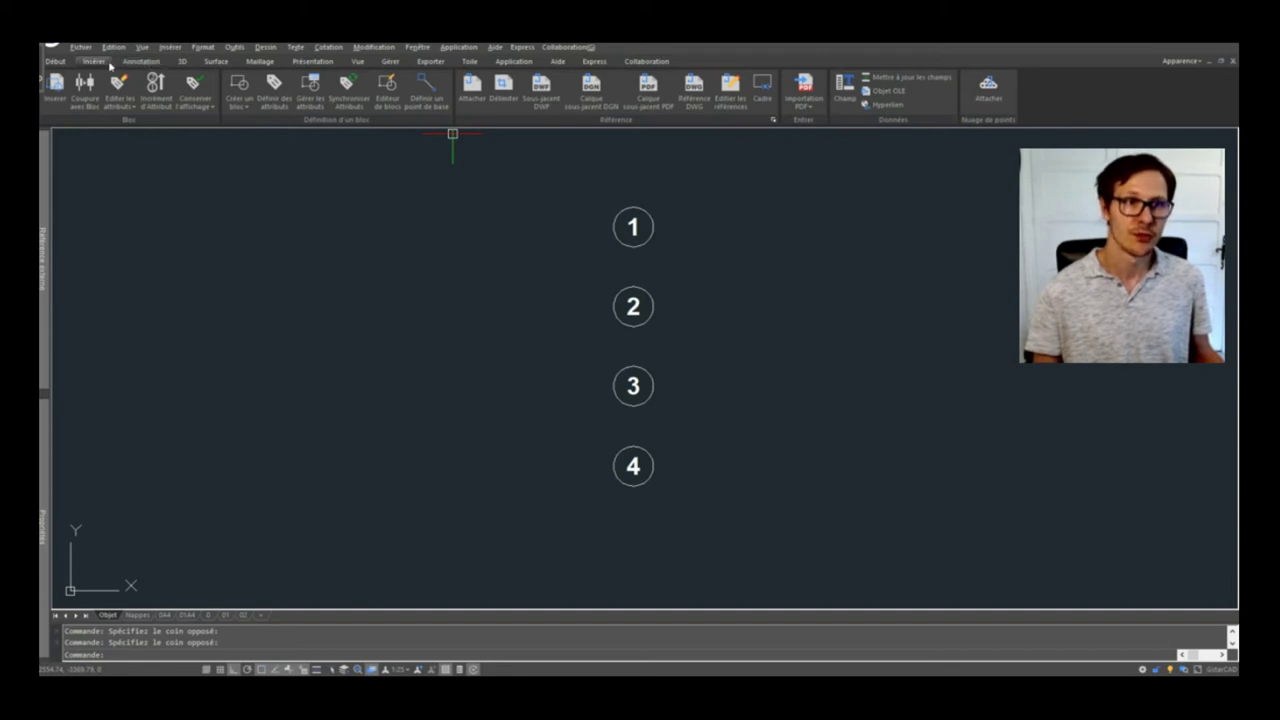
pyautogui.click(142, 62)
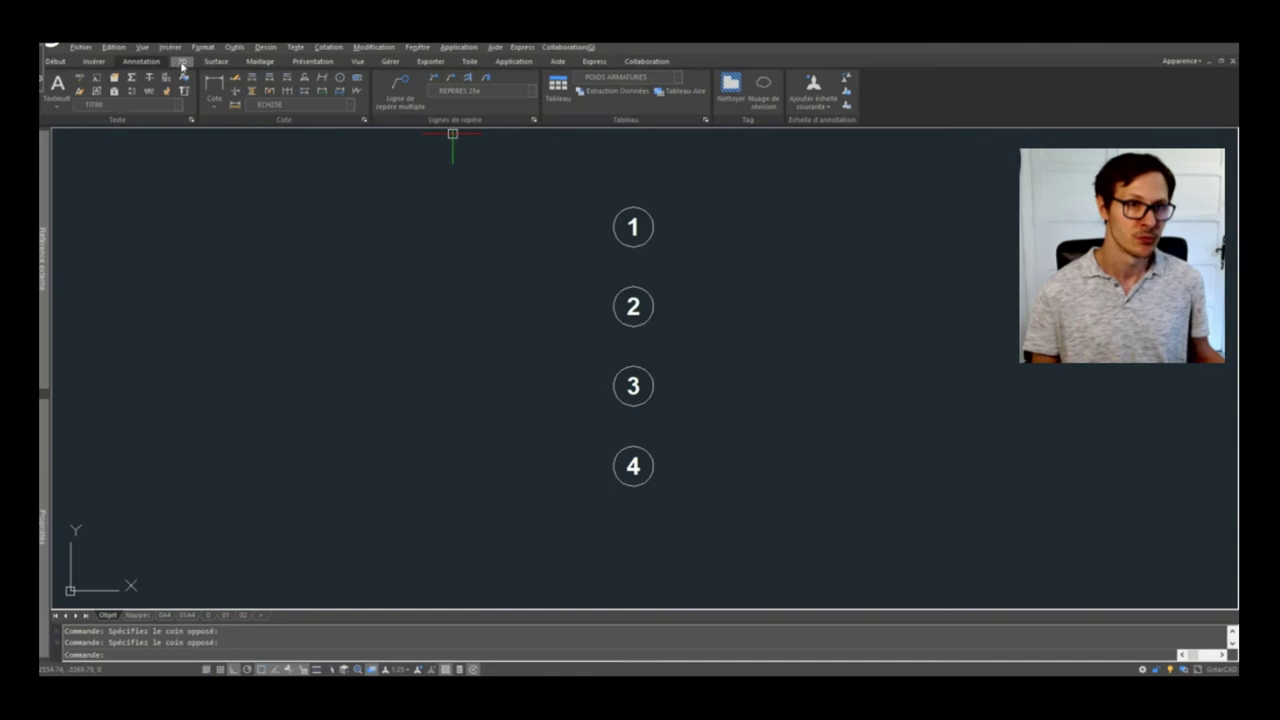
# Browse the 3D and surface tools, switching the interface to a light theme and back to dark
pyautogui.click(182, 61)
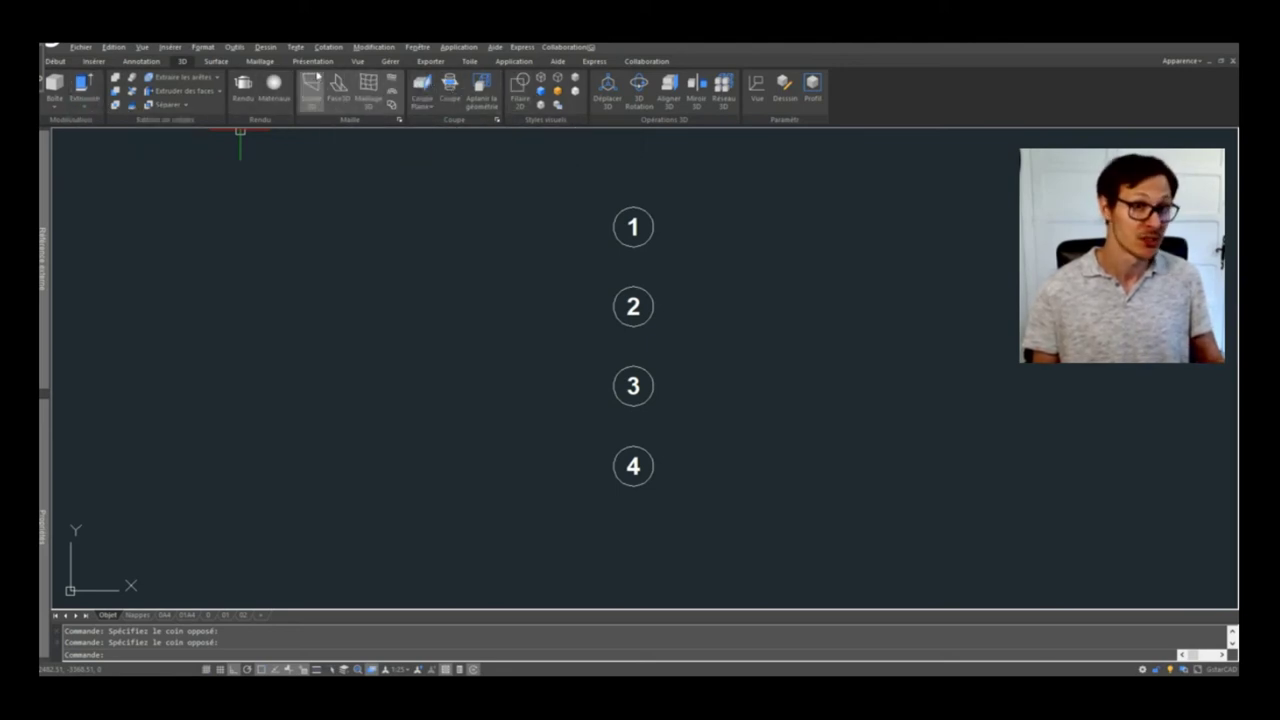
pyautogui.click(228, 64)
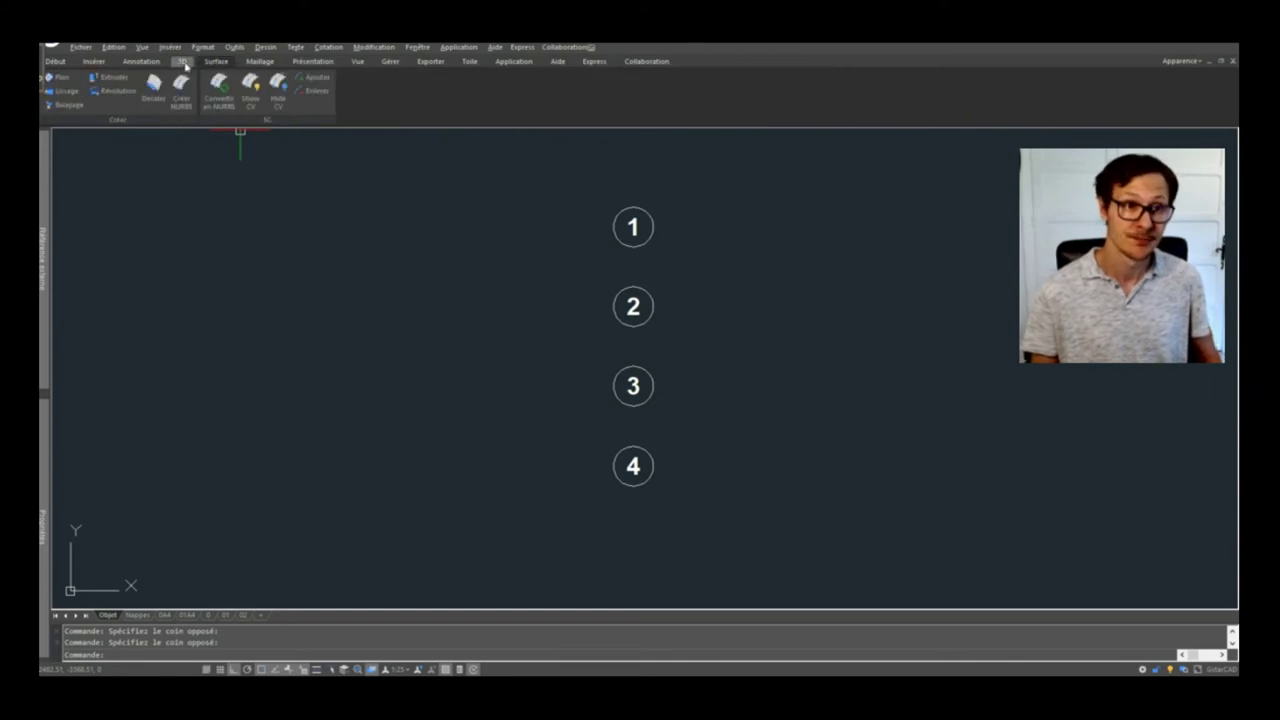
pyautogui.click(183, 63)
pyautogui.click(1178, 60)
pyautogui.click(1180, 102)
pyautogui.click(1186, 62)
pyautogui.click(1172, 89)
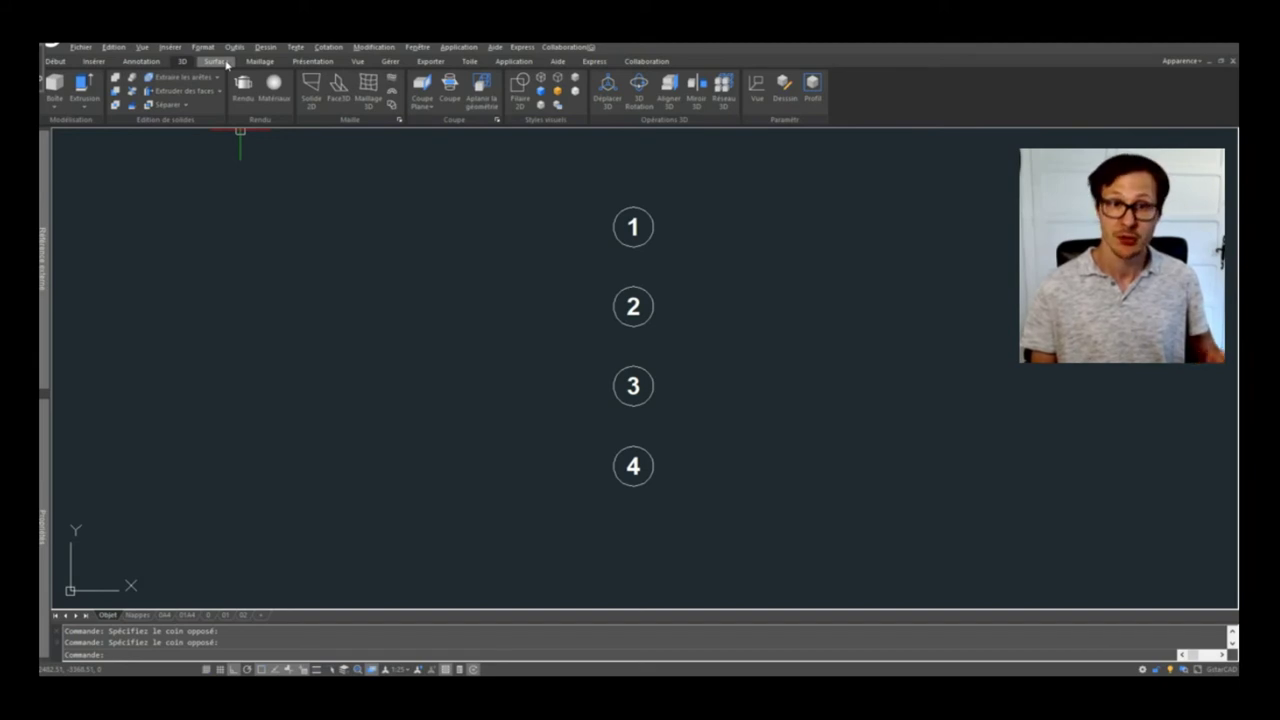
# Look through the Surface, Maillage and Présentation tools, ending on the Rectangle viewport options
pyautogui.click(227, 63)
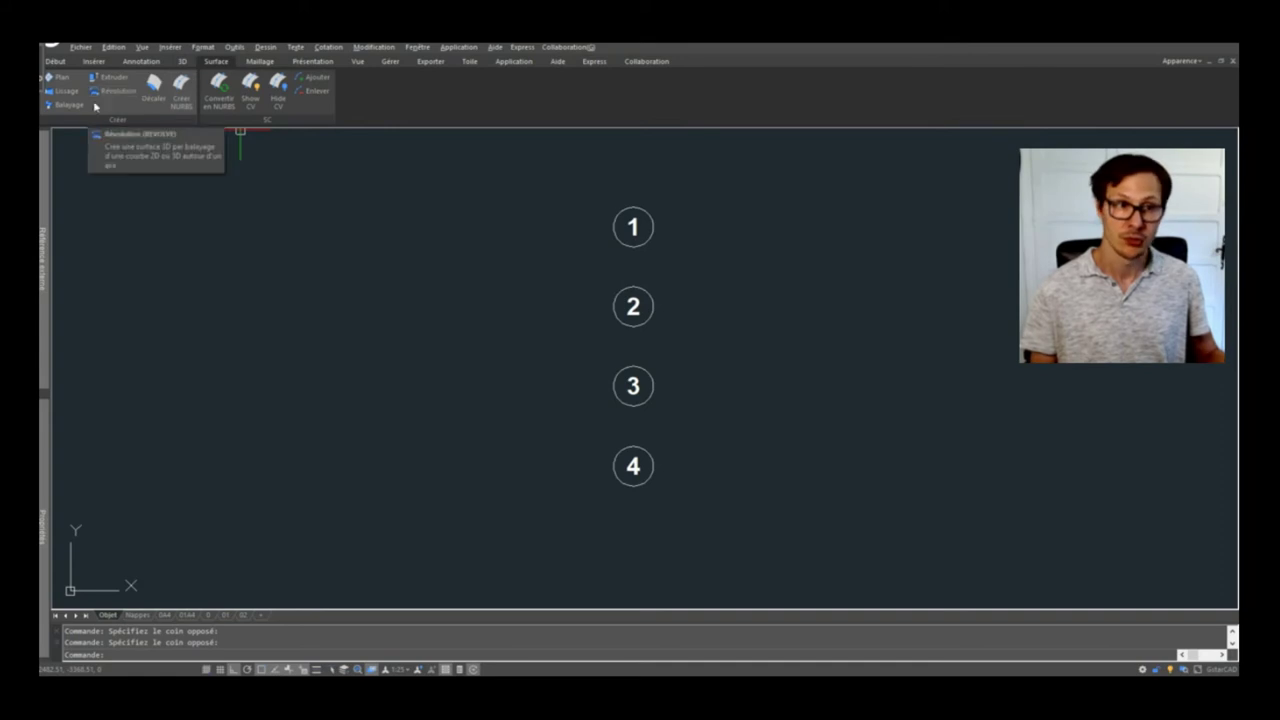
pyautogui.click(259, 62)
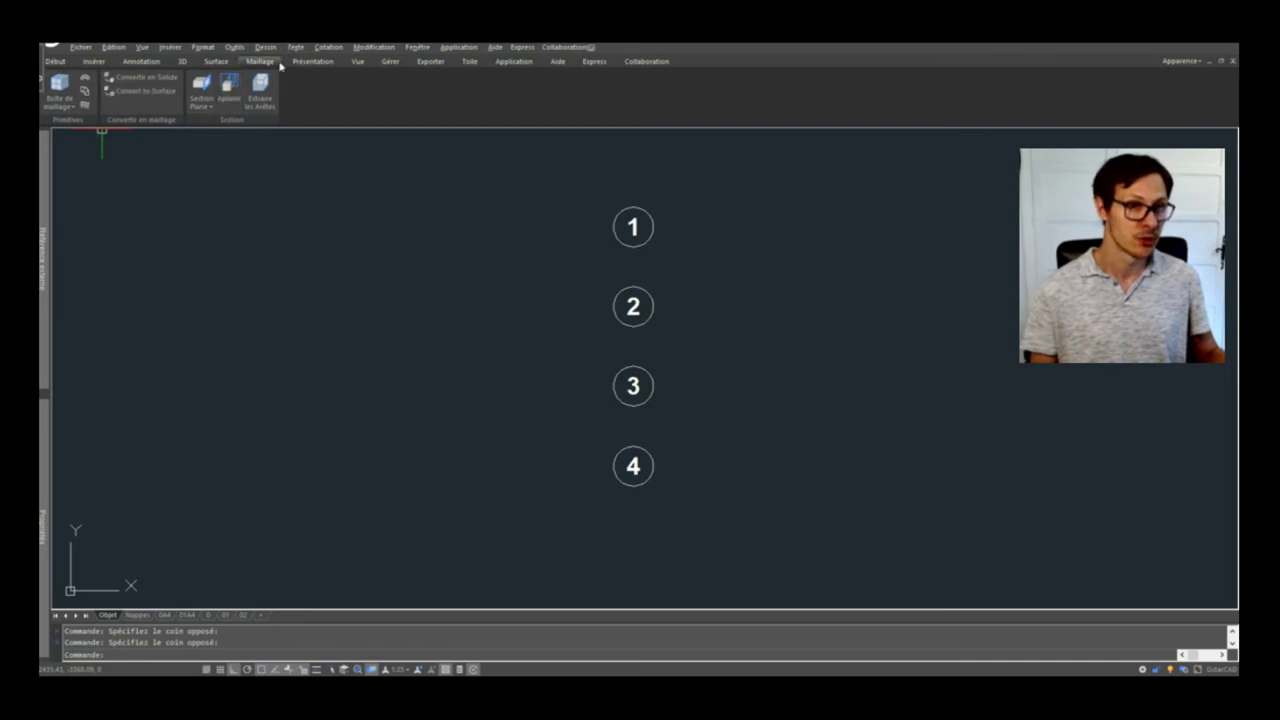
pyautogui.click(315, 62)
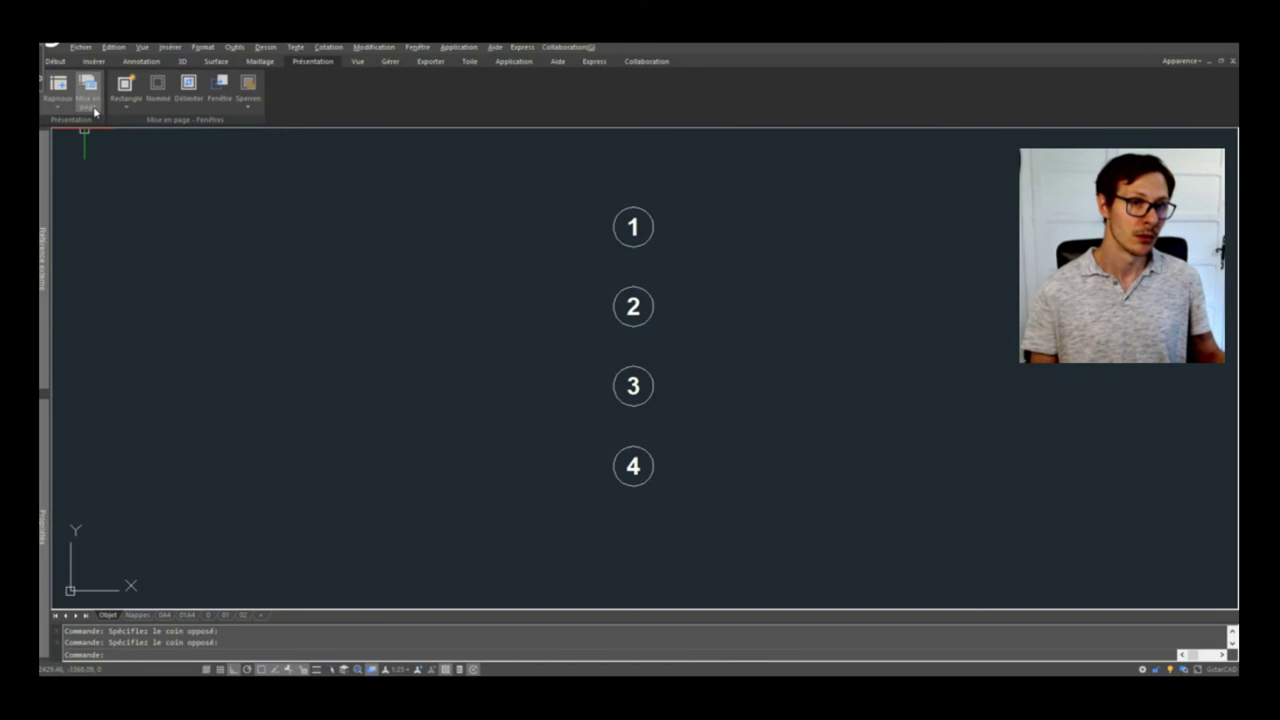
pyautogui.click(125, 104)
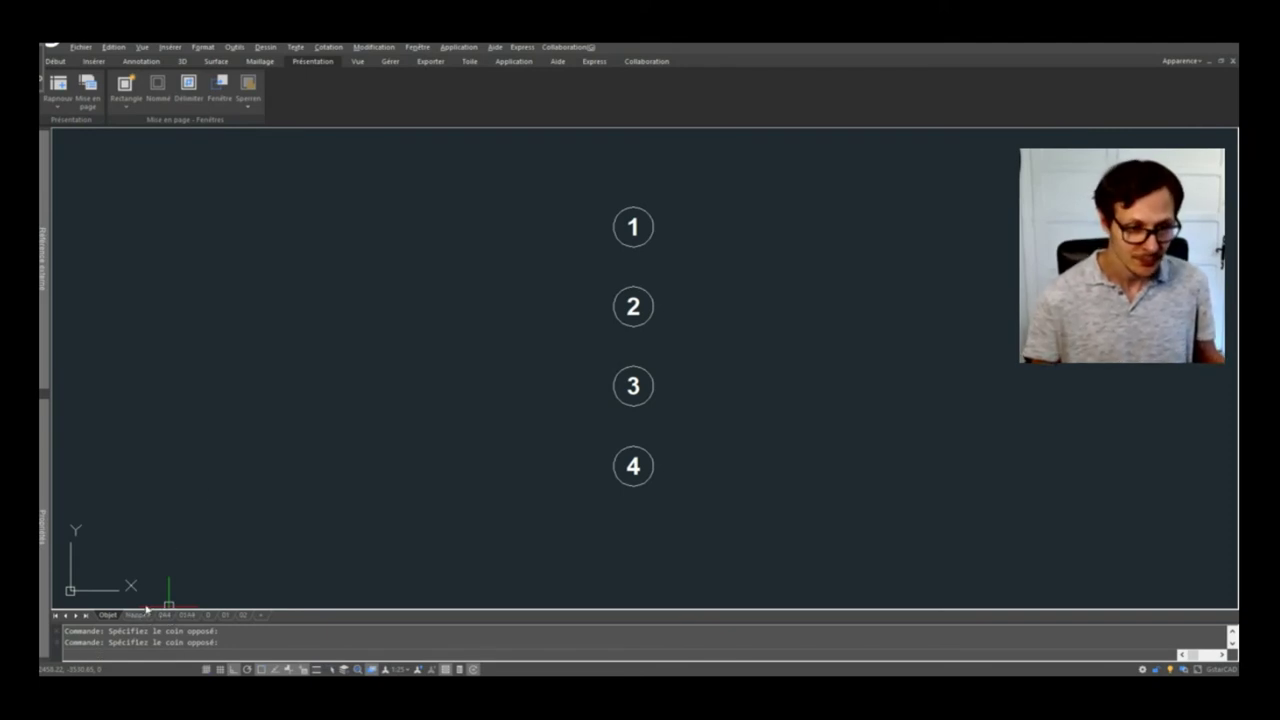
pyautogui.click(137, 614)
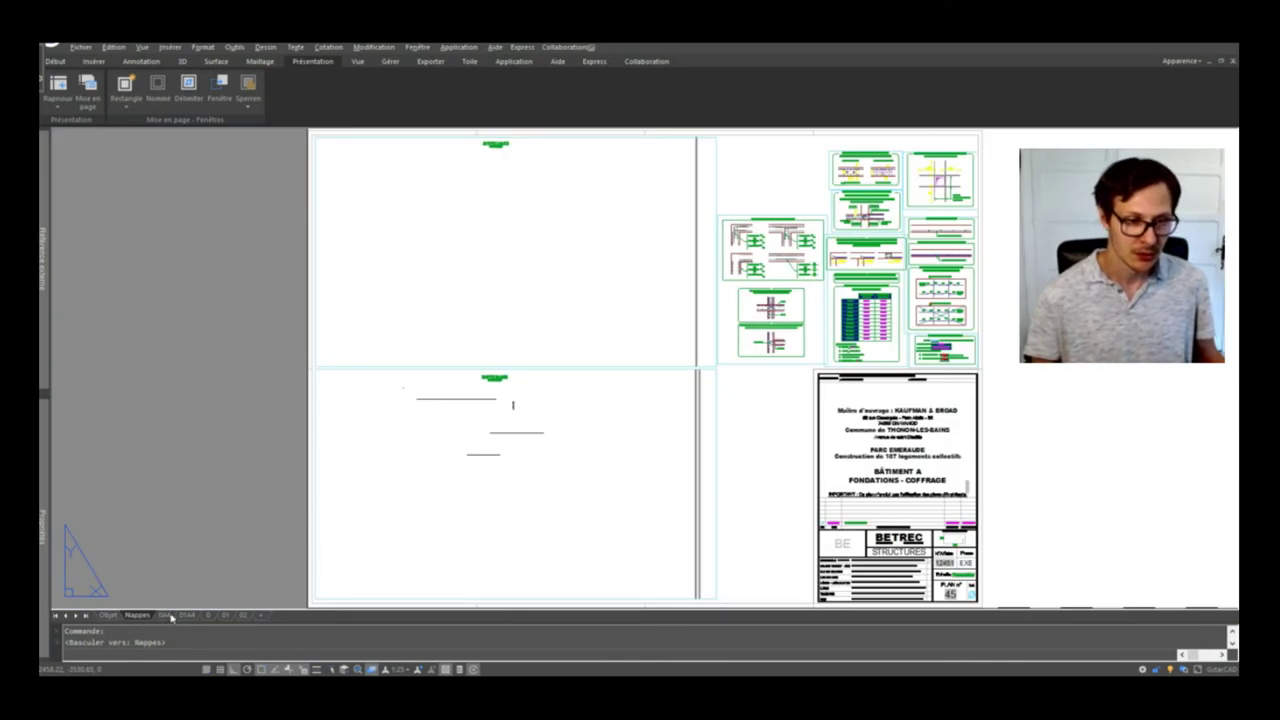
pyautogui.hotkey('ctrl', 'pagedown')
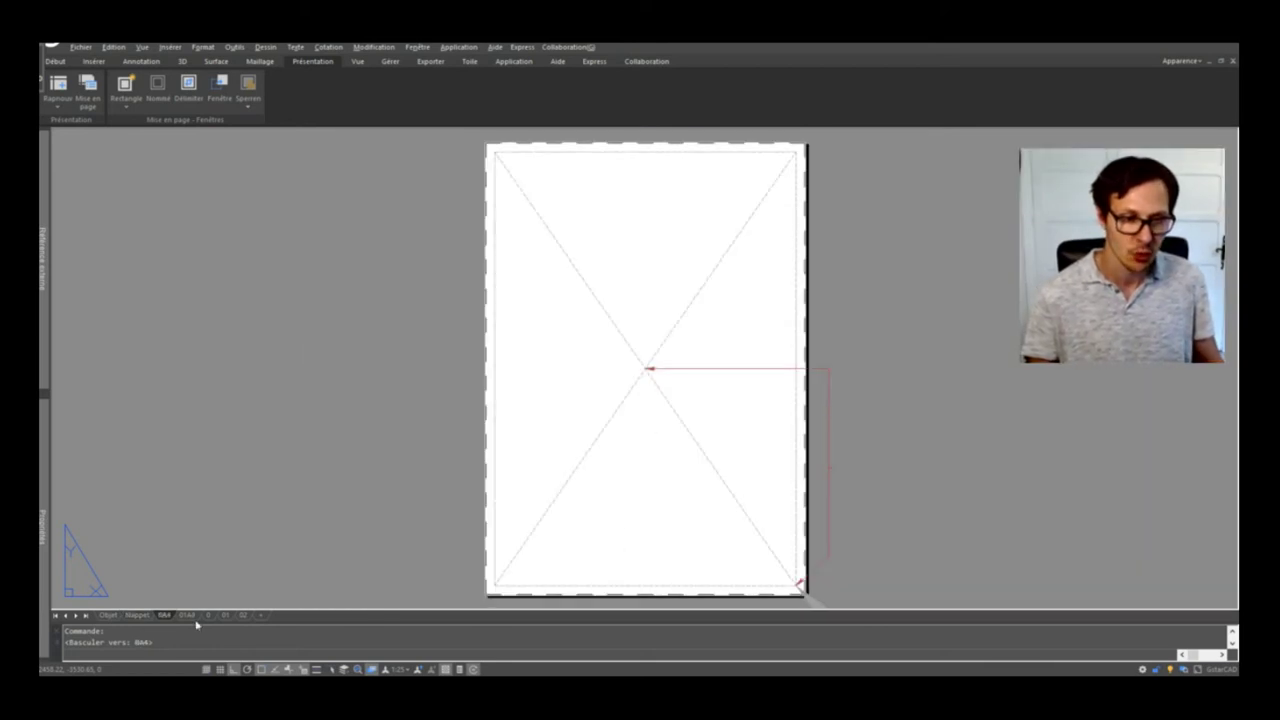
pyautogui.hotkey('ctrl', 'pageup')
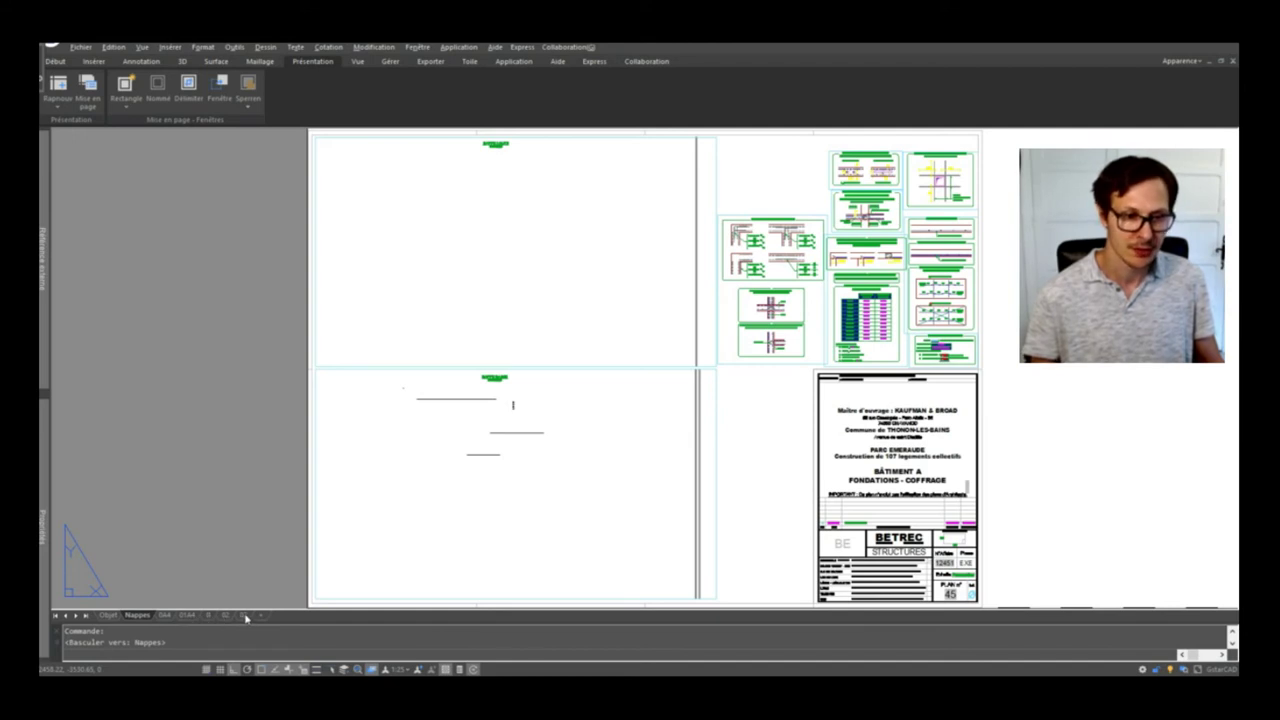
pyautogui.click(164, 615)
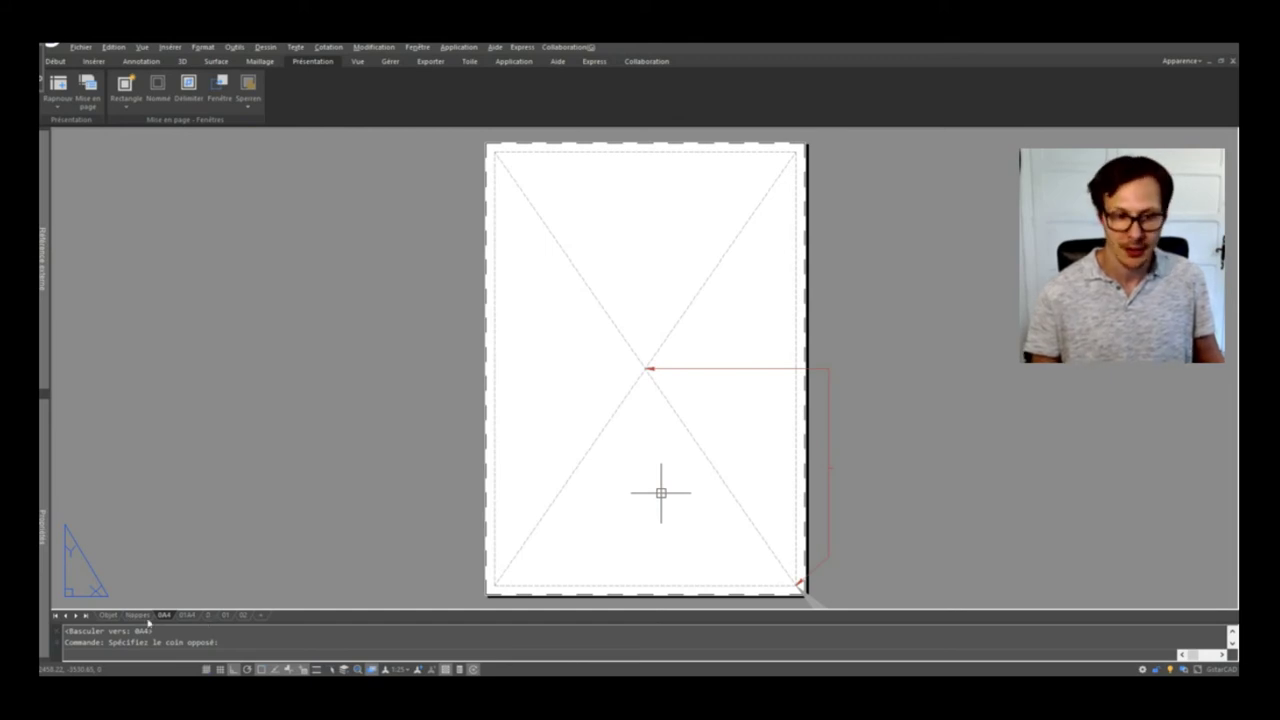
pyautogui.click(100, 615)
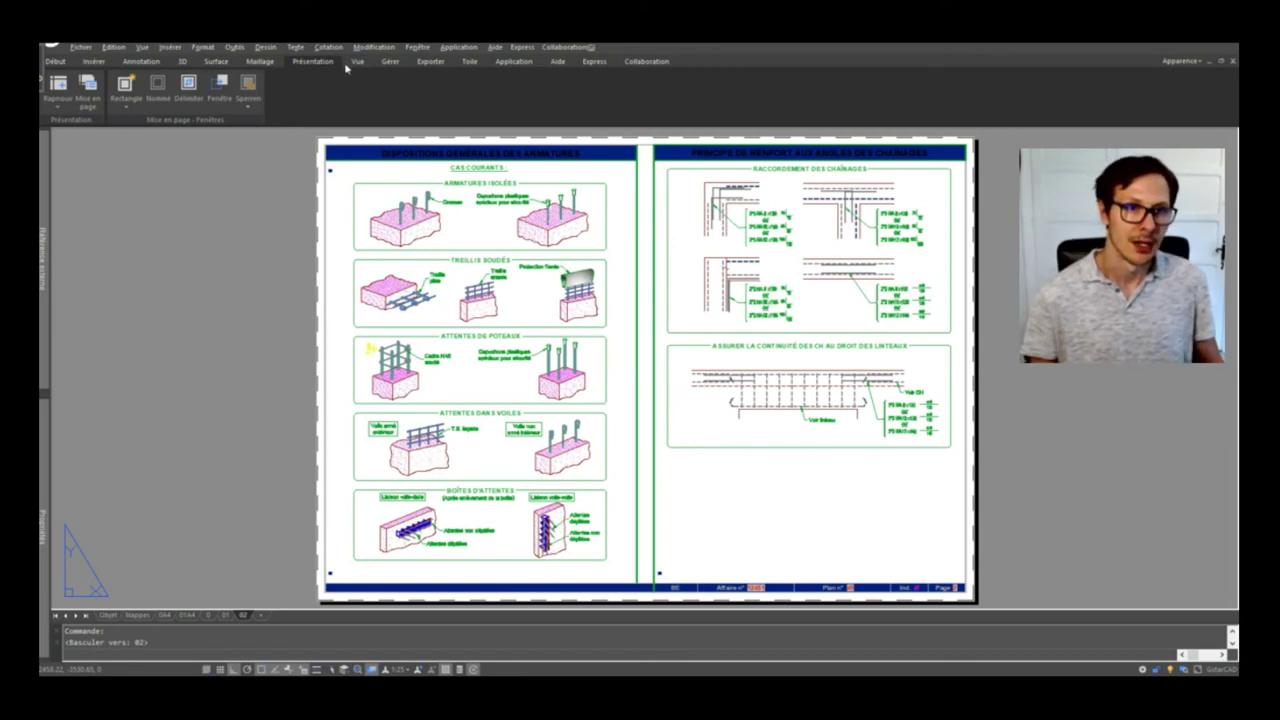
pyautogui.hotkey('ctrl', 'pageup')
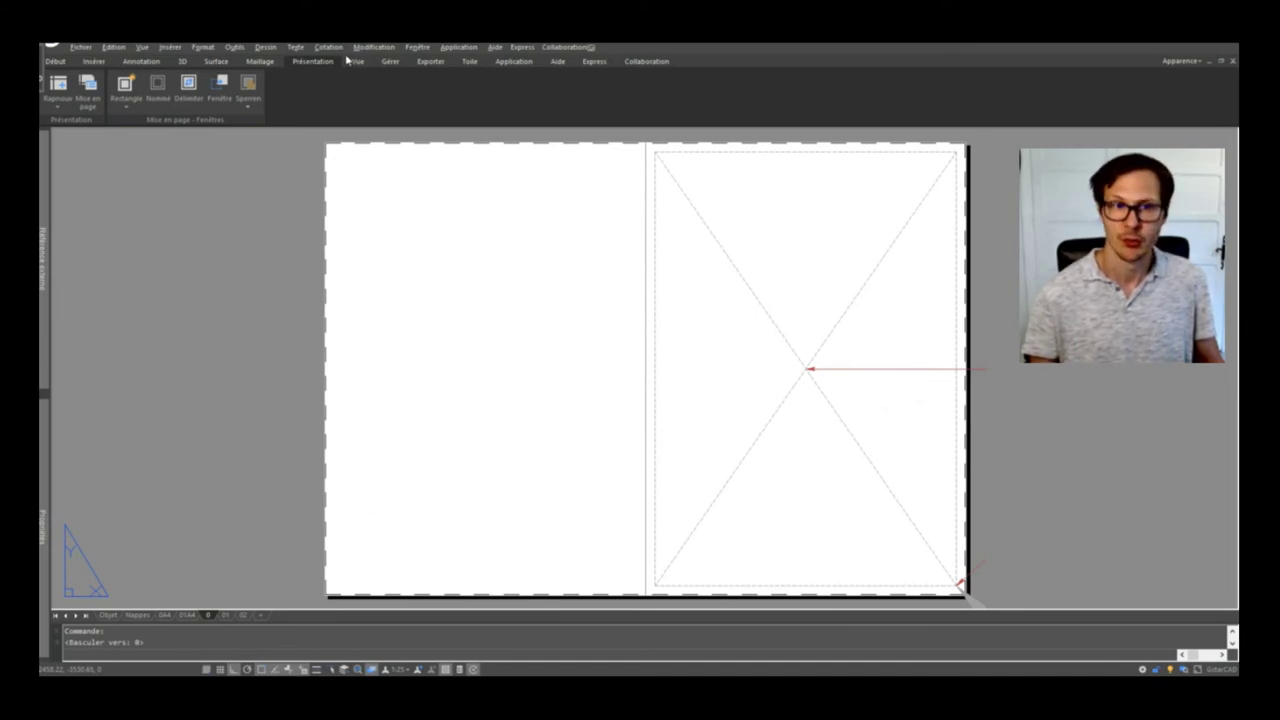
pyautogui.hotkey('ctrl', 'pageup')
pyautogui.scroll(-3, 646, 391)
pyautogui.scroll(2, 636, 390)
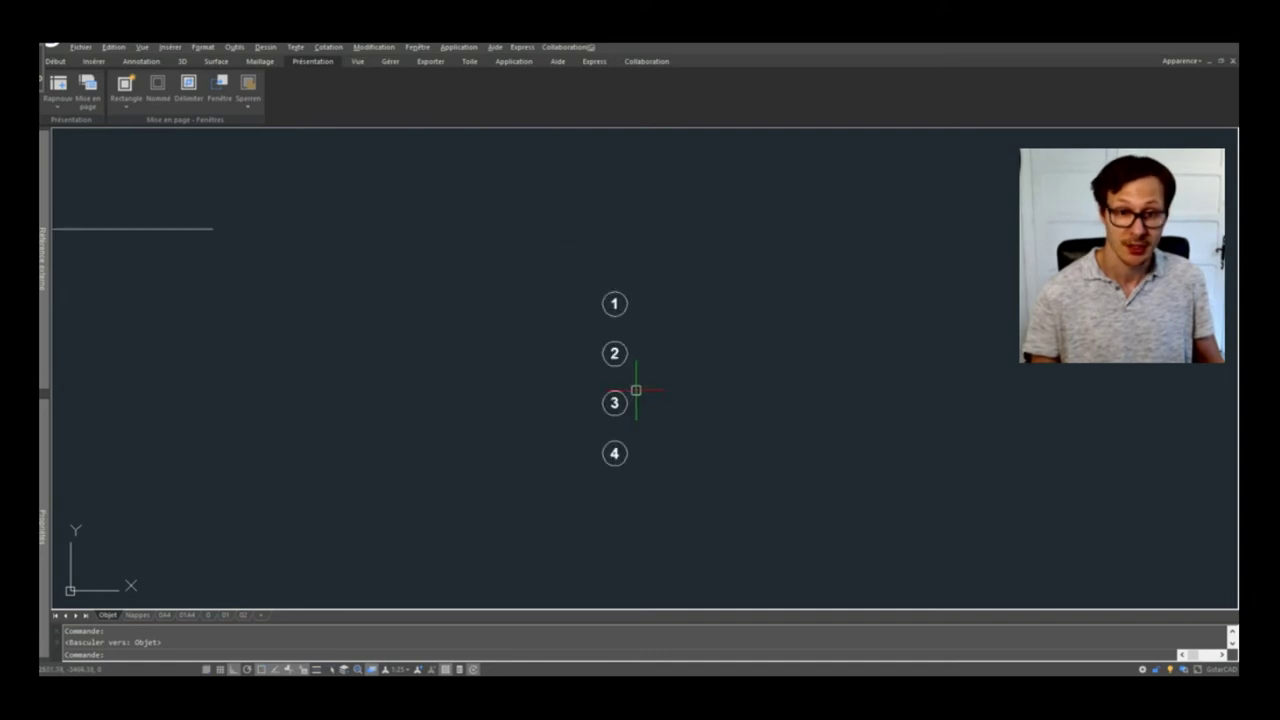
# Browse the Vue, Gérer, Exporter, Toile, Application and Aide tabs, ending on Express
pyautogui.click(354, 62)
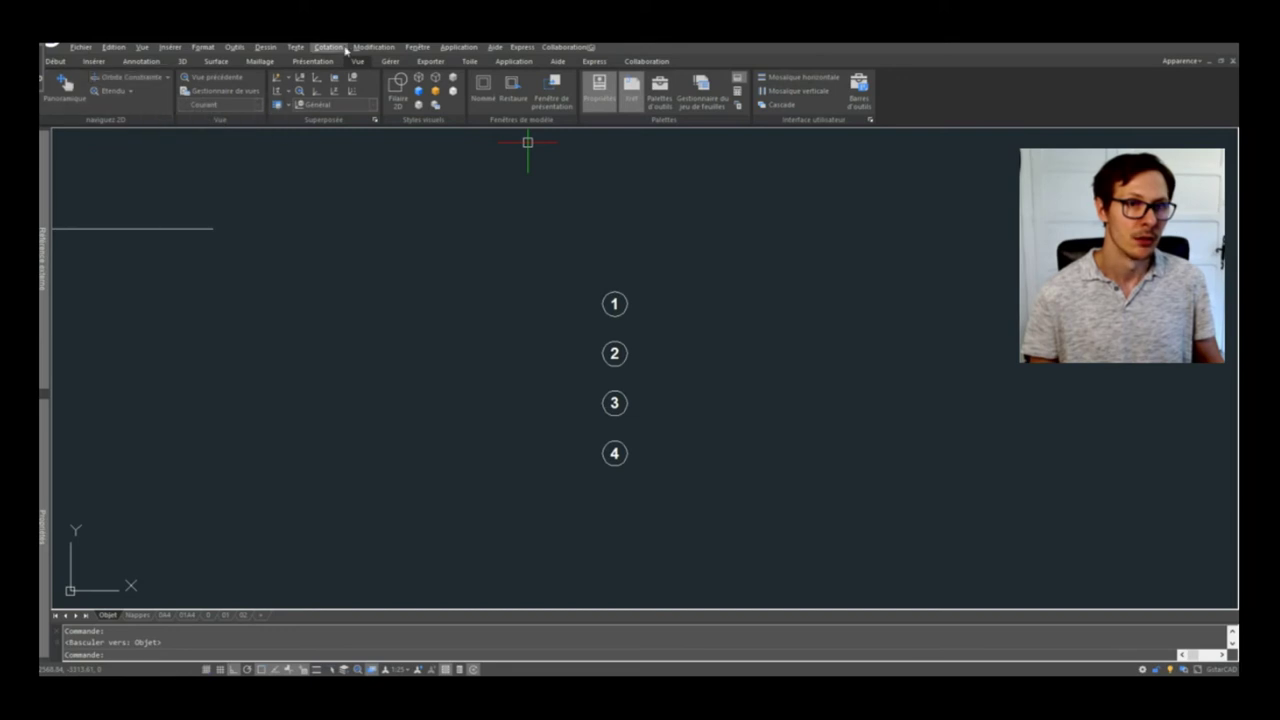
pyautogui.click(389, 62)
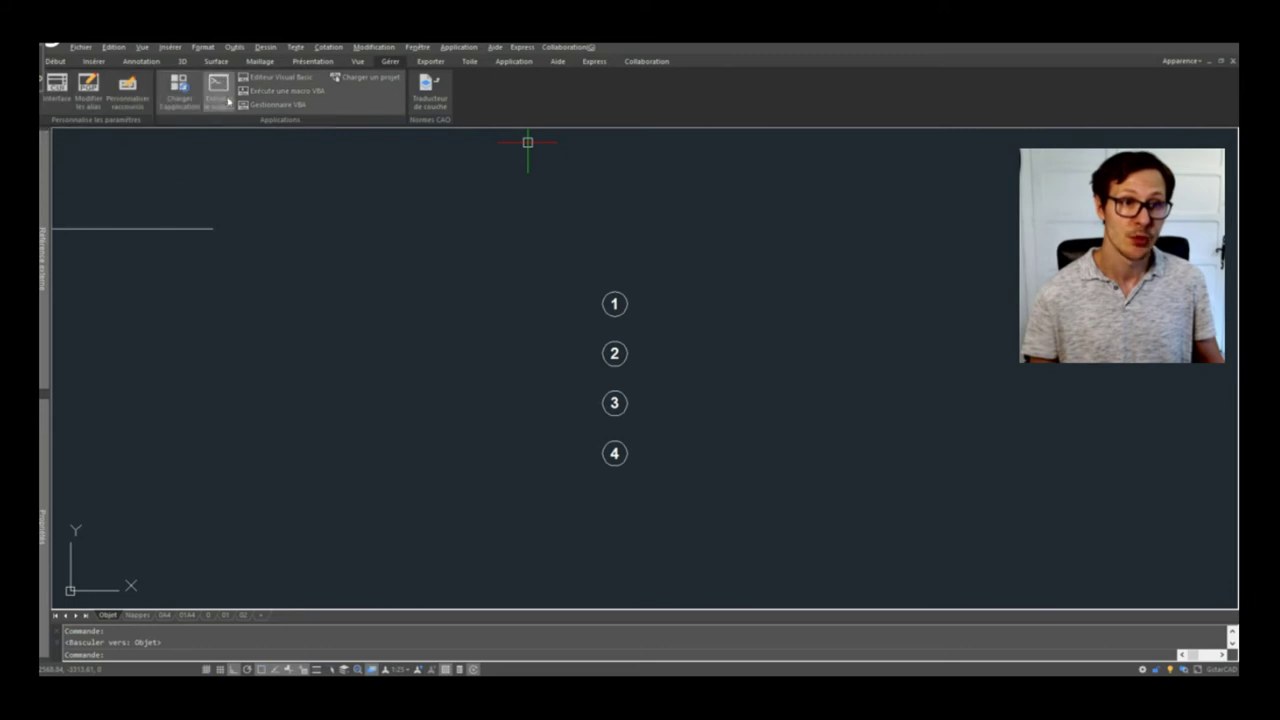
pyautogui.click(440, 62)
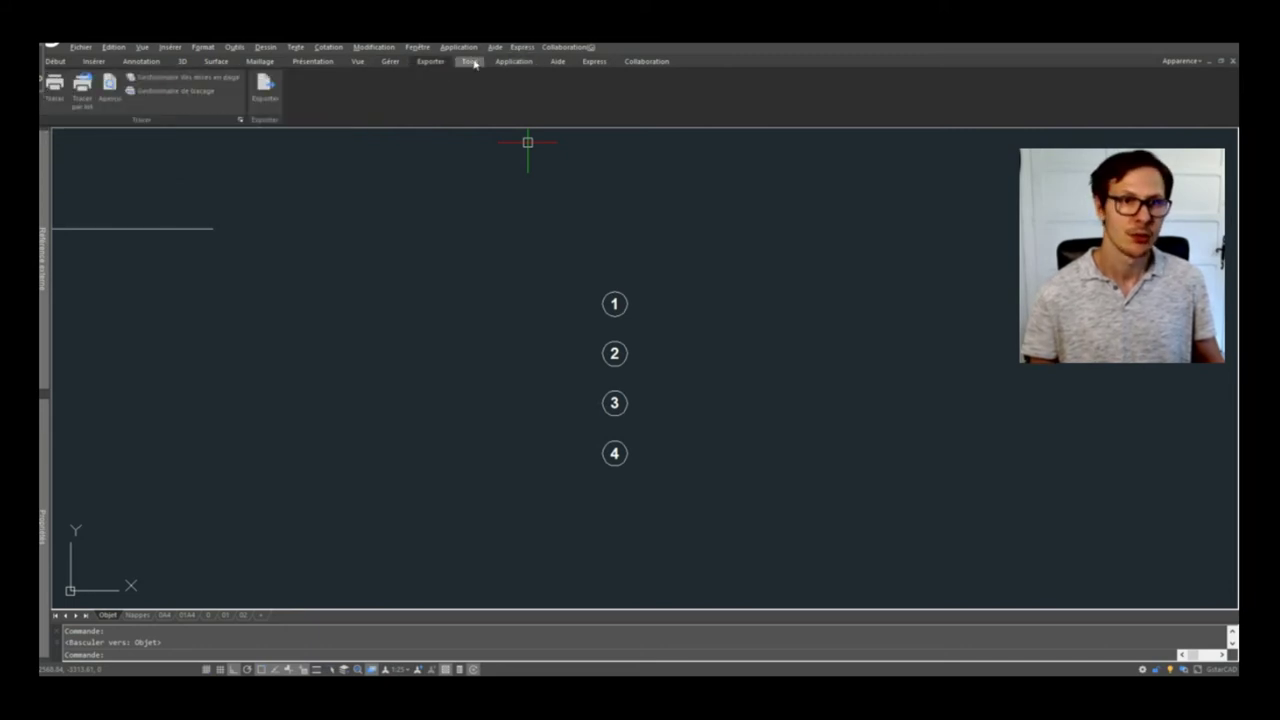
pyautogui.click(472, 62)
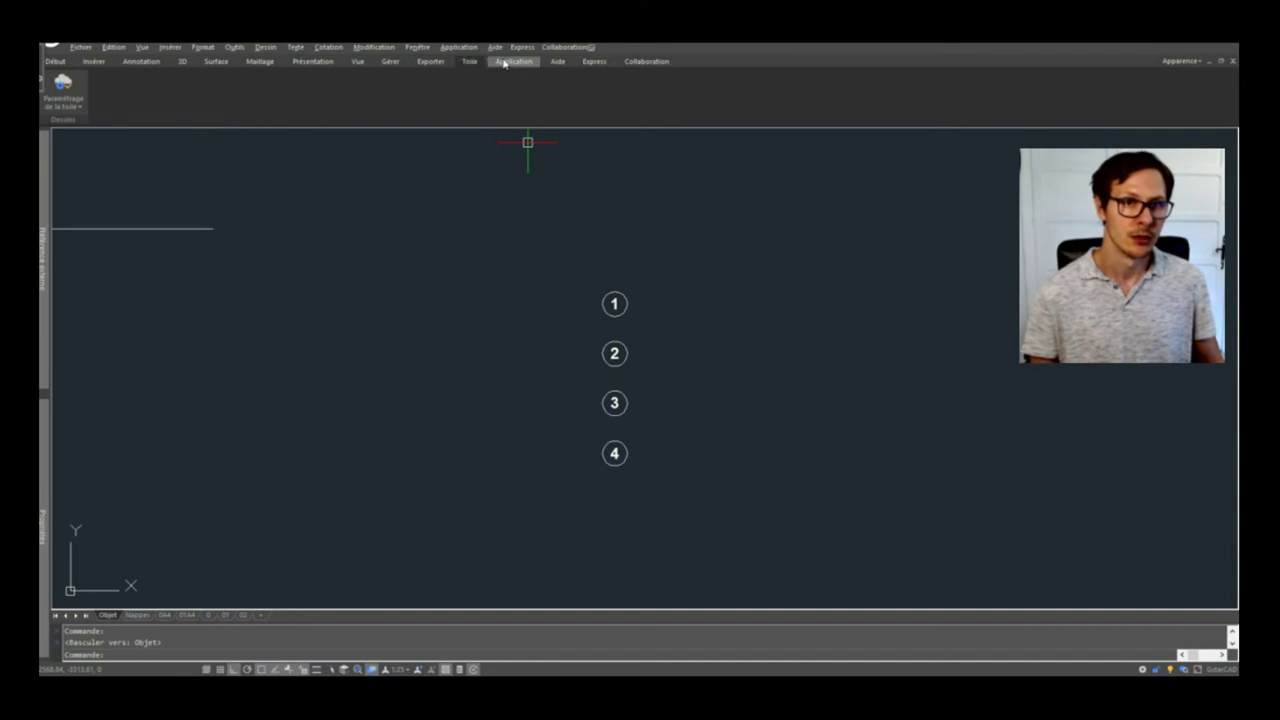
pyautogui.click(514, 62)
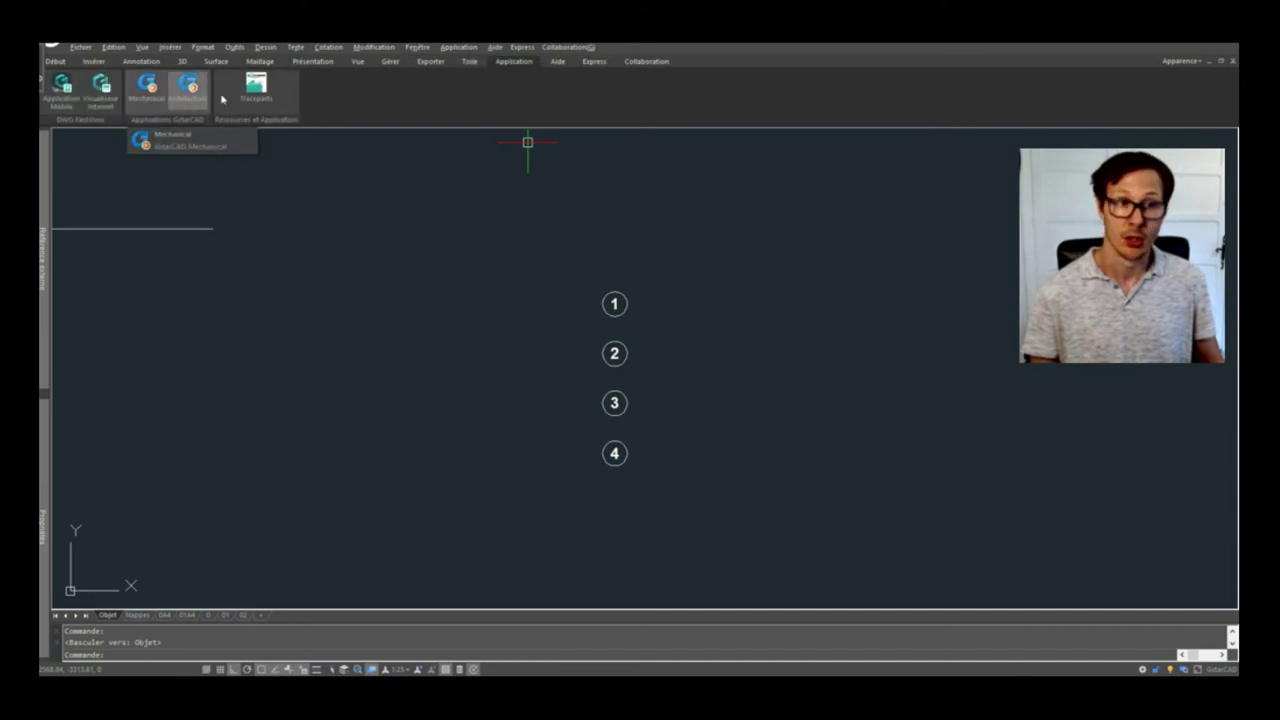
pyautogui.click(558, 61)
pyautogui.click(609, 62)
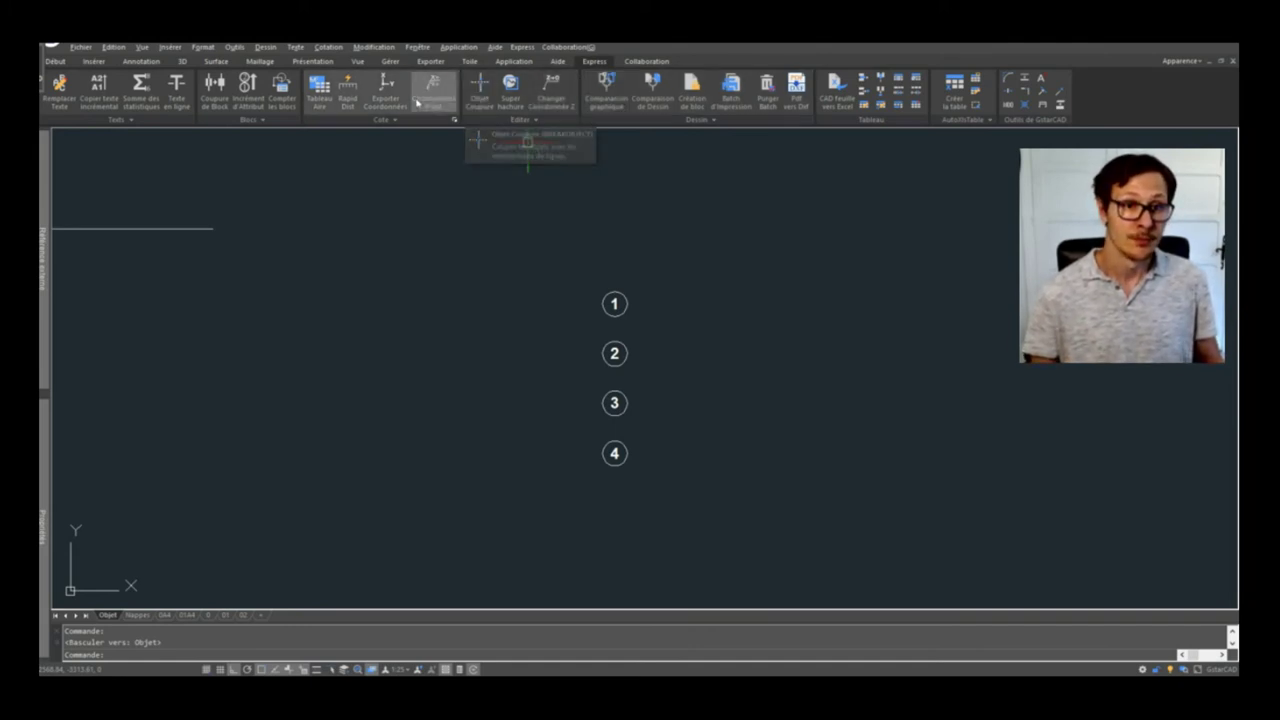
# Measure the NAPPE BASSE rebar line lengths with Rapid Dist, then cancel the command
pyautogui.click(352, 111)
pyautogui.scroll(-2, 622, 258)
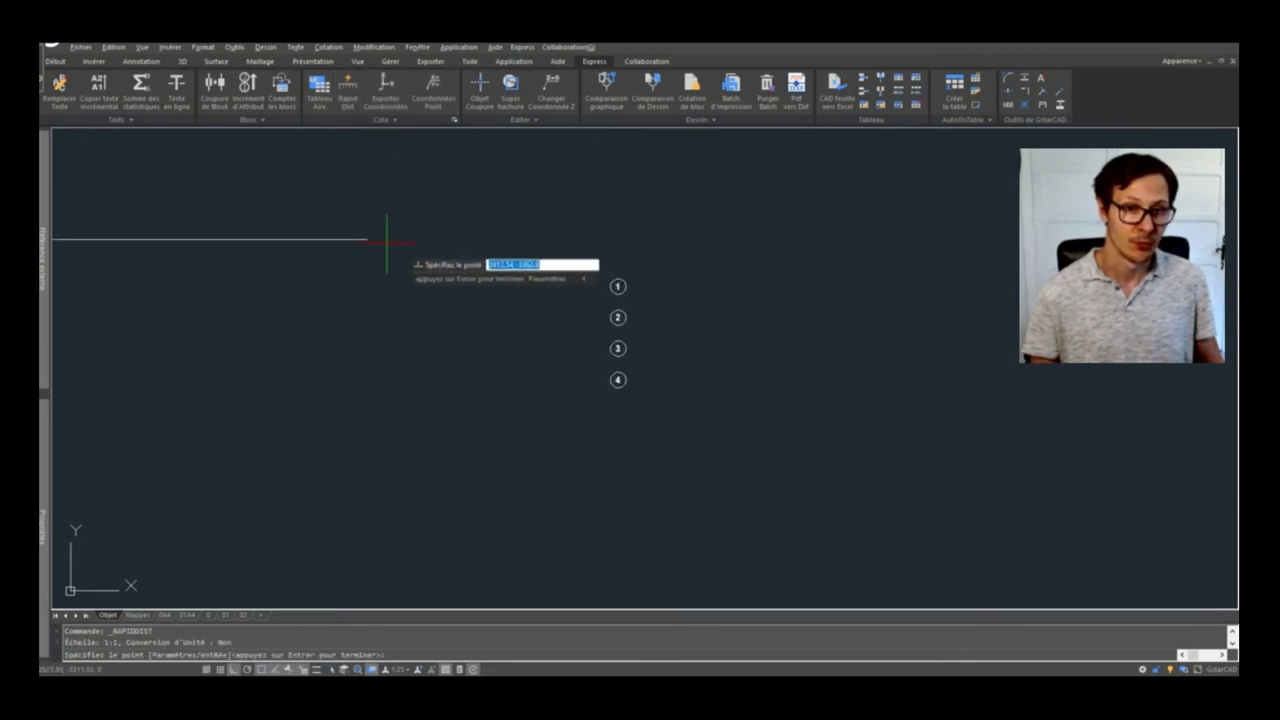
pyautogui.press('Return')
pyautogui.scroll(-3, 373, 261)
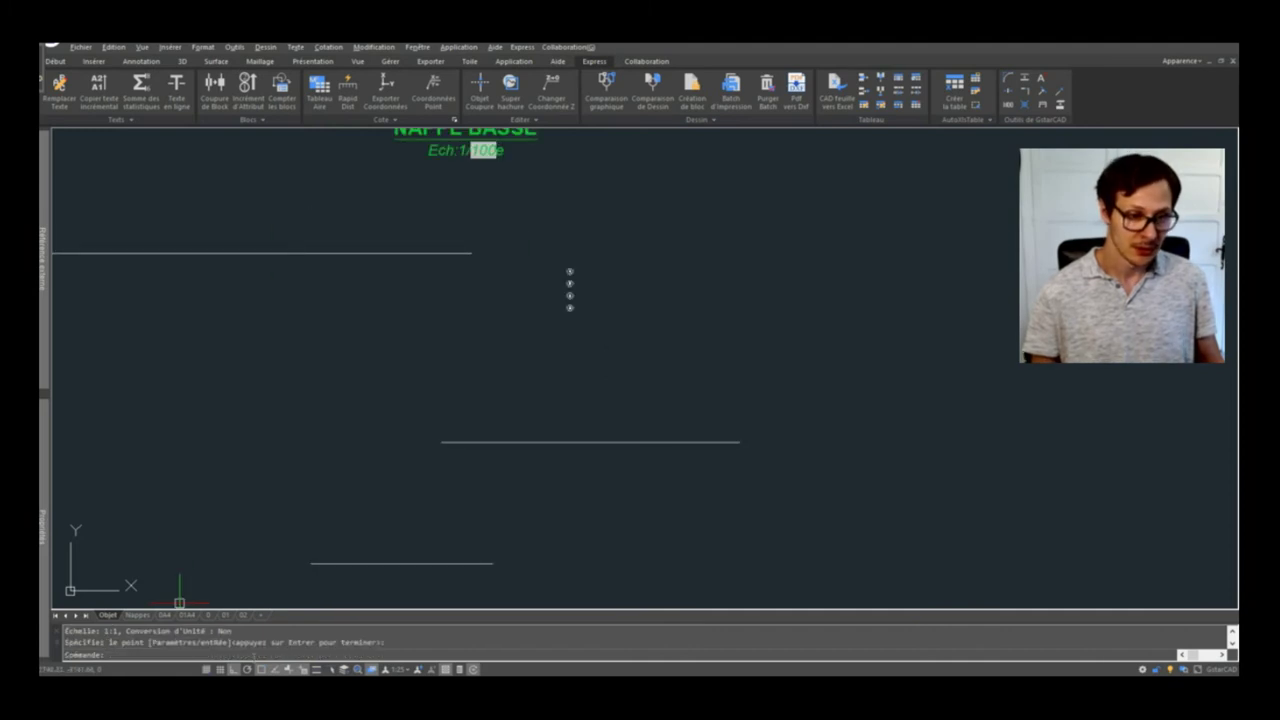
pyautogui.press('Return')
pyautogui.scroll(-2, 345, 250)
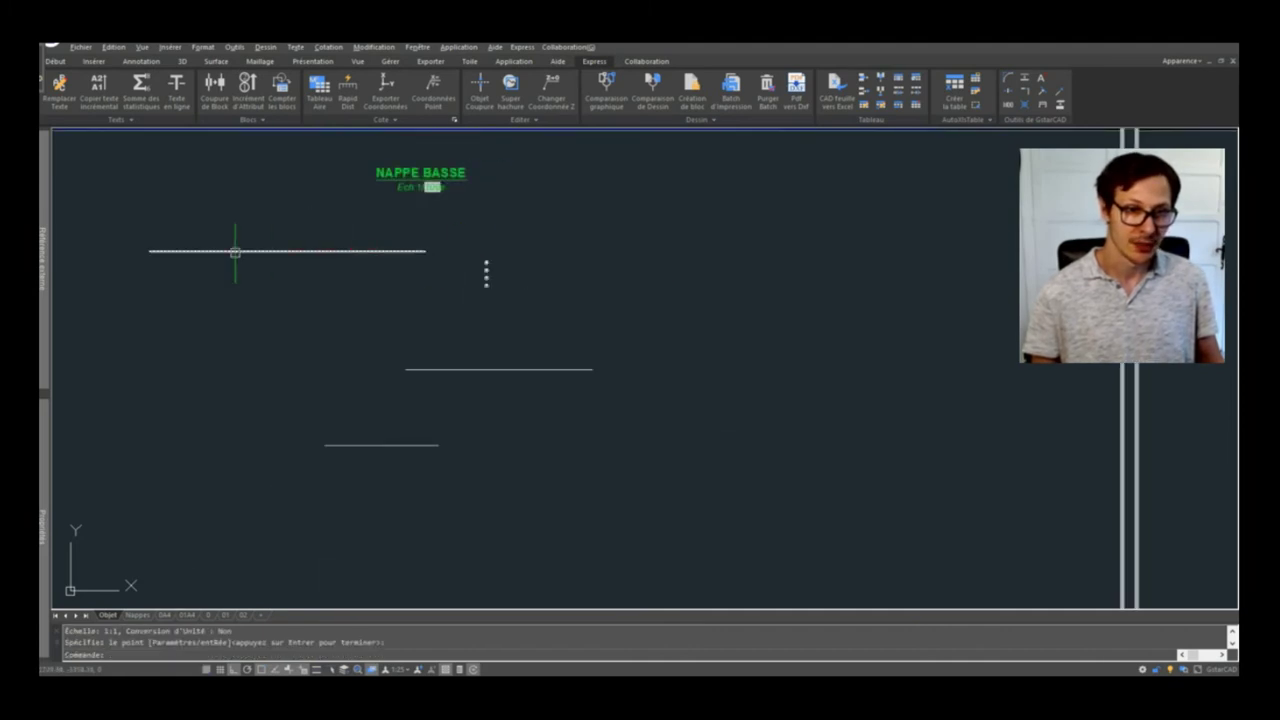
pyautogui.press('Return')
pyautogui.press('Return')
pyautogui.press('Return')
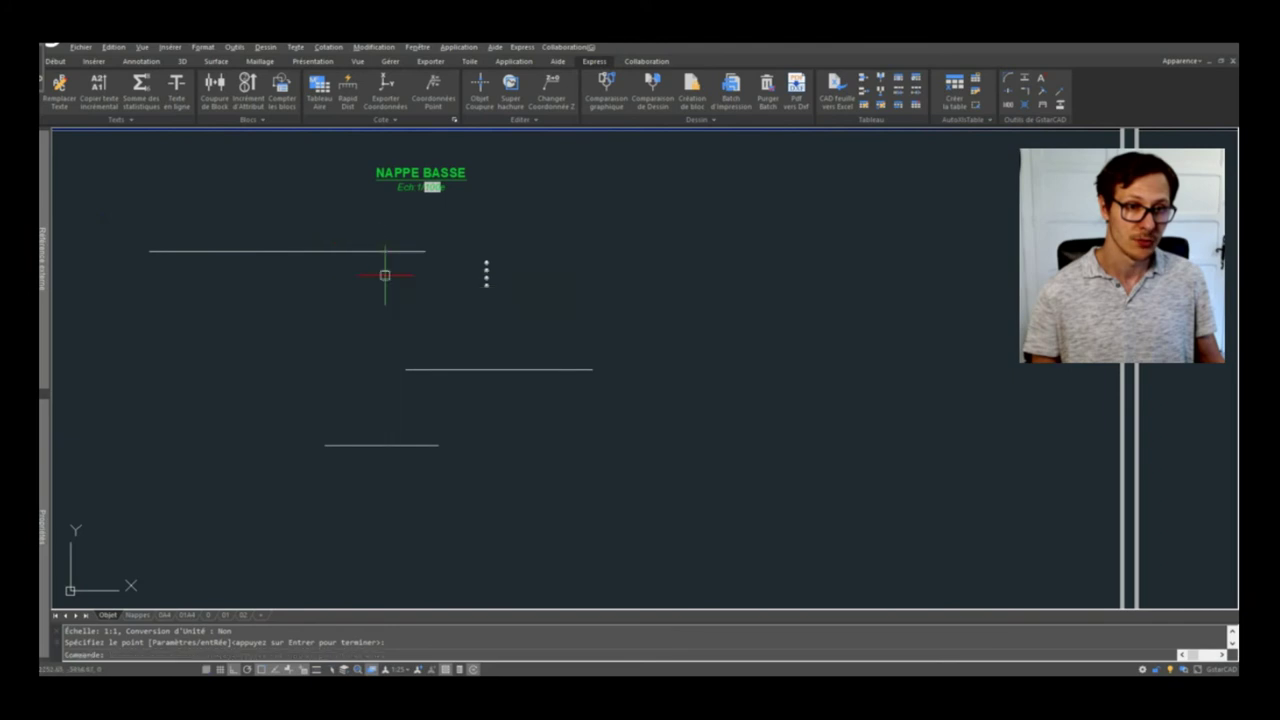
pyautogui.press('Escape')
pyautogui.press('Escape')
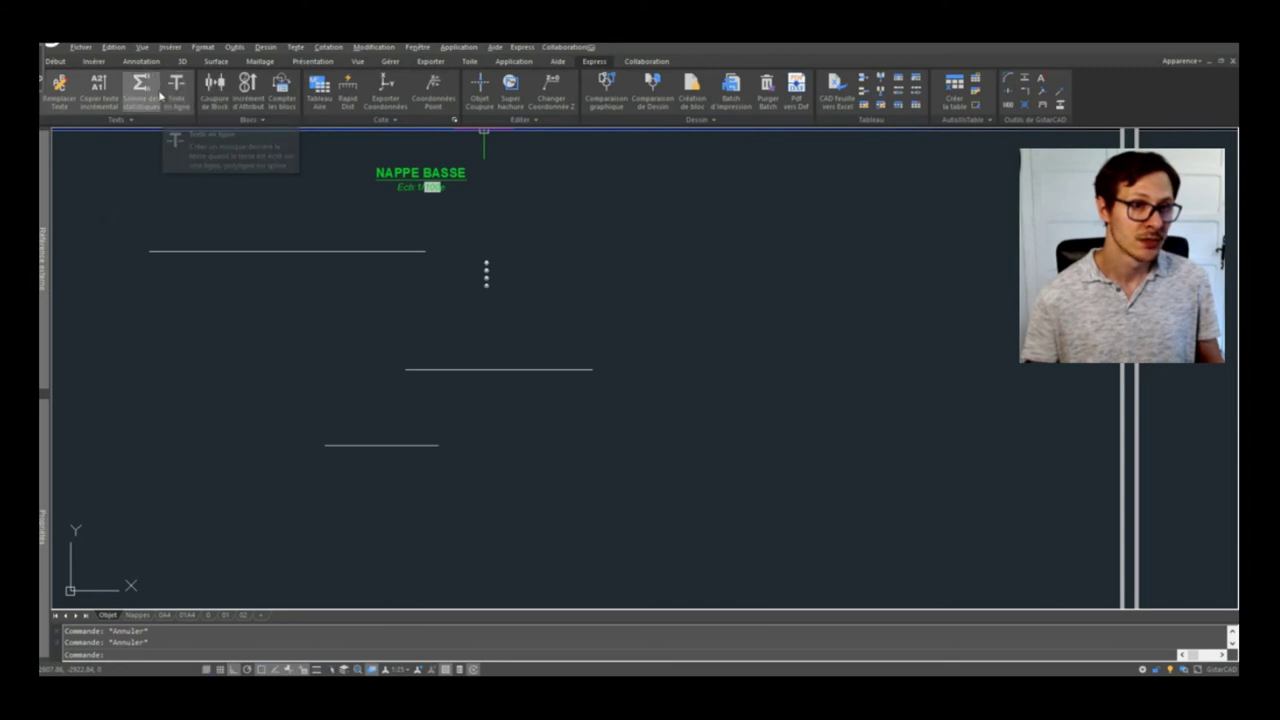
pyautogui.click(155, 91)
pyautogui.click(610, 170)
pyautogui.click(288, 455)
pyautogui.press('Return')
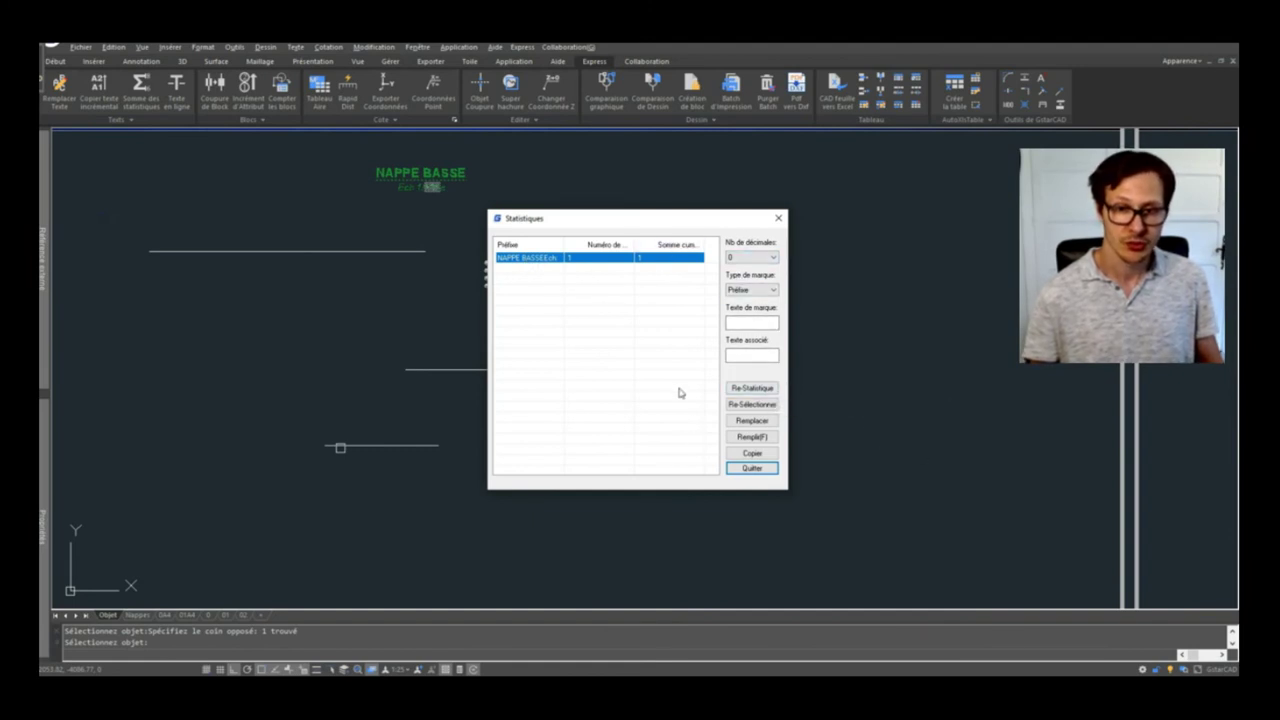
pyautogui.press('Escape')
pyautogui.scroll(4, 516, 263)
pyautogui.click(491, 229)
pyautogui.click(389, 366)
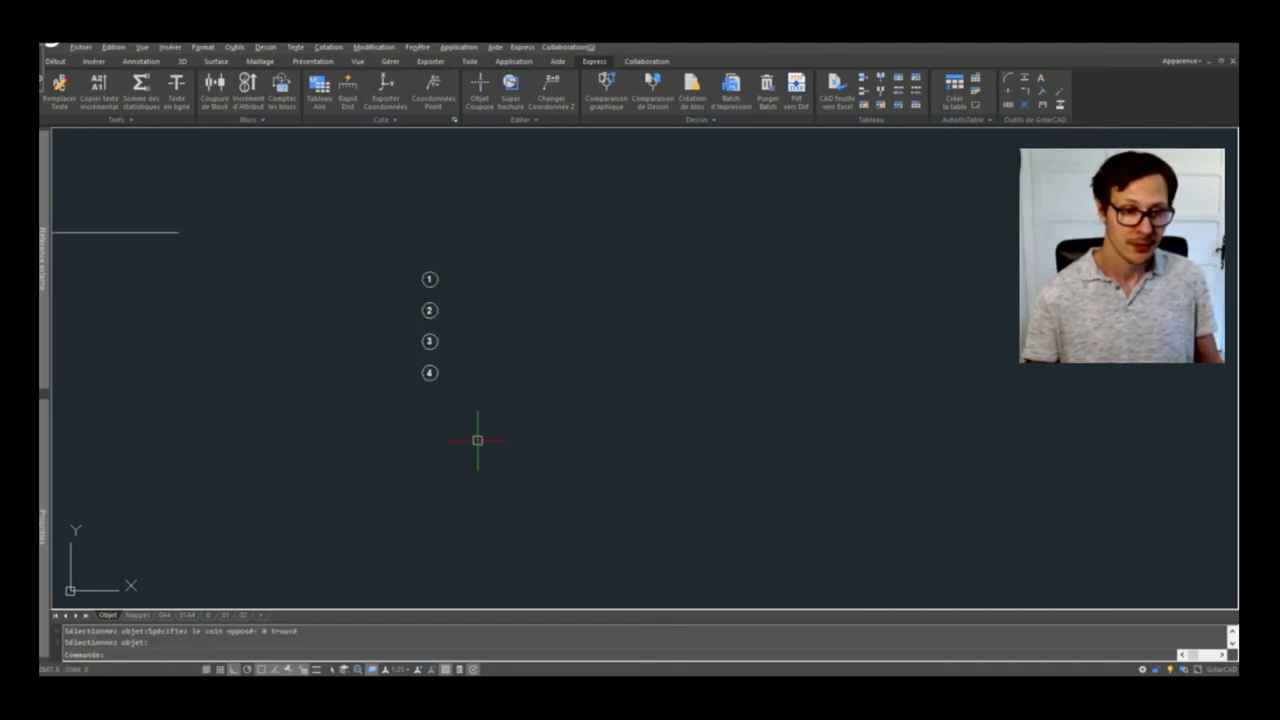
pyautogui.click(510, 90)
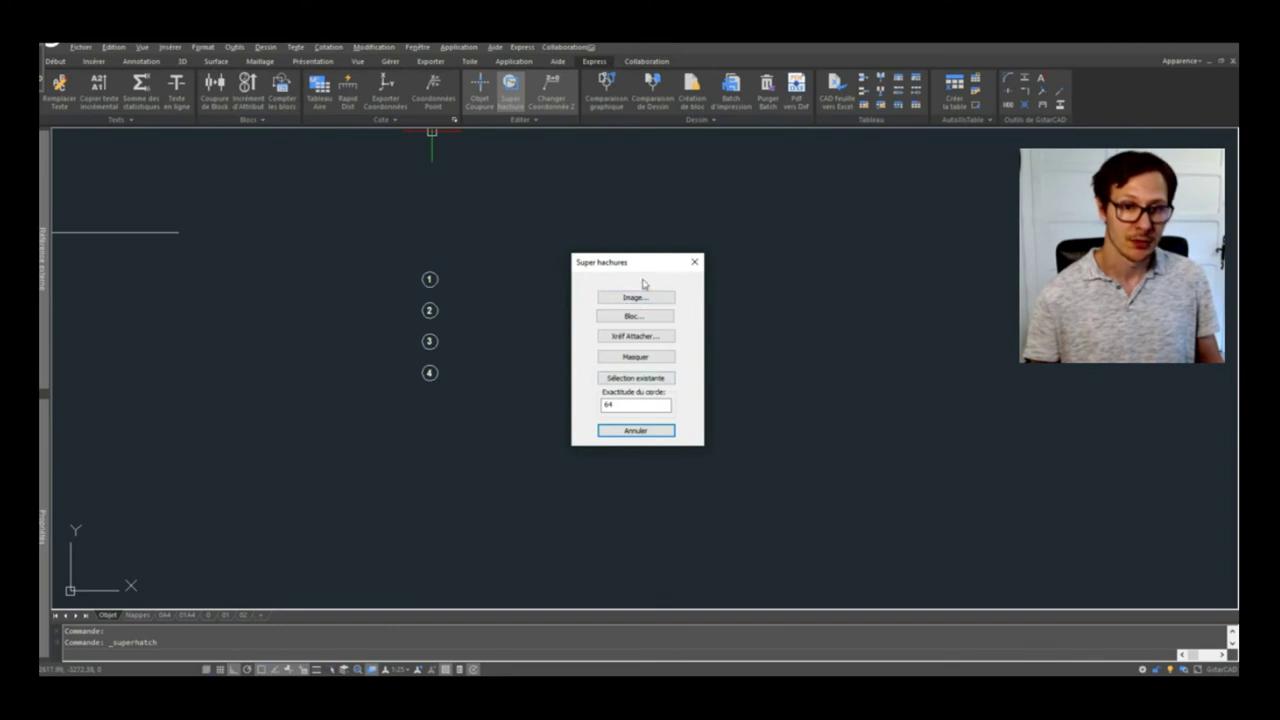
pyautogui.click(639, 360)
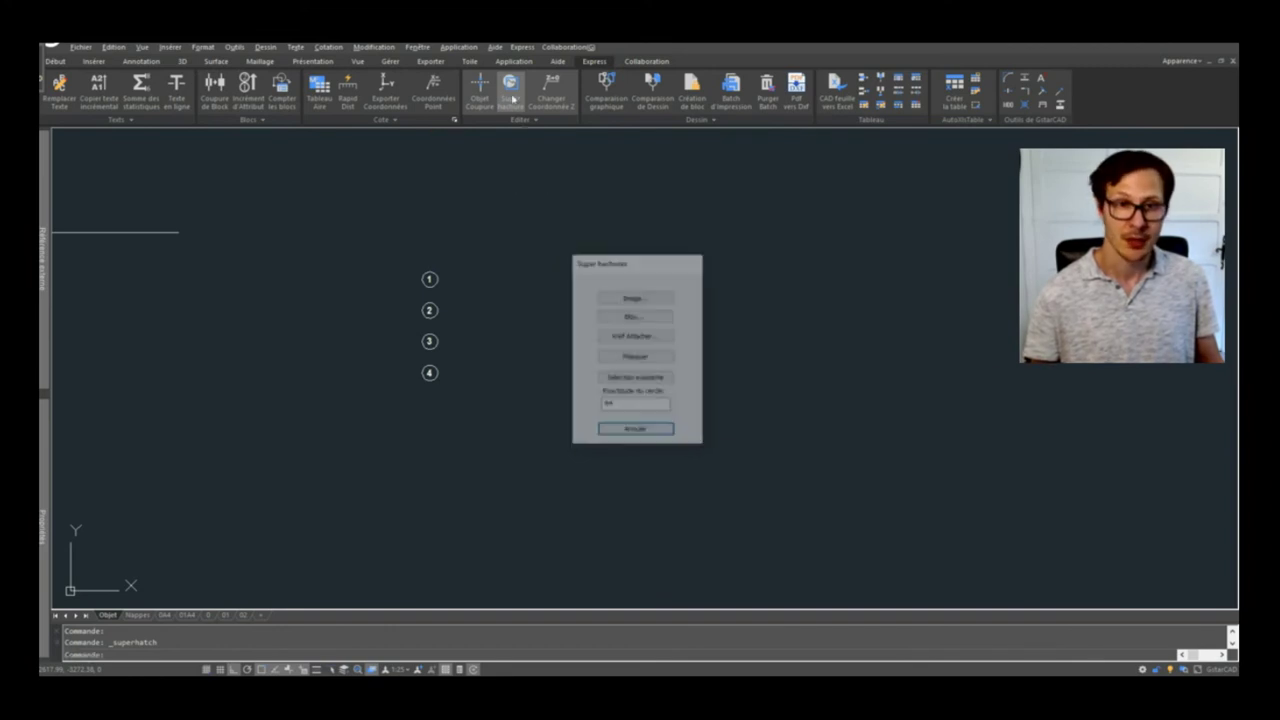
# Cancel the incremental text copy and write the single-line text 'test'
pyautogui.click(95, 101)
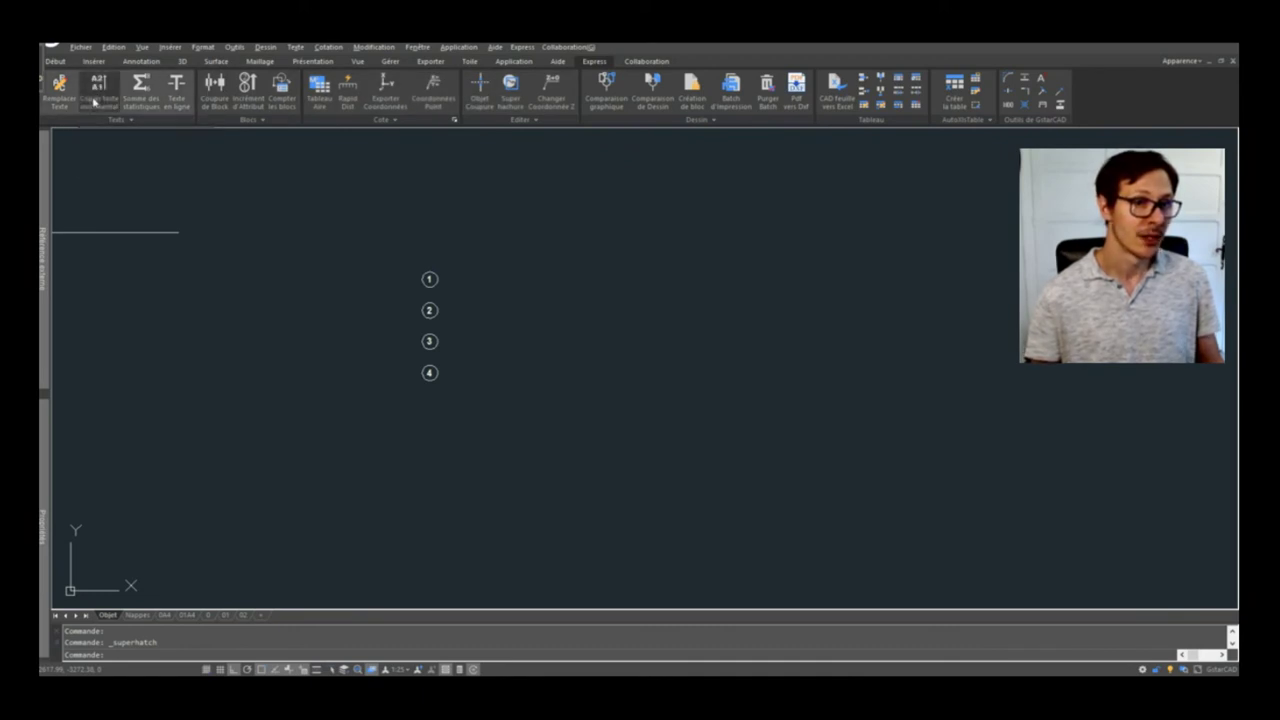
pyautogui.click(429, 368)
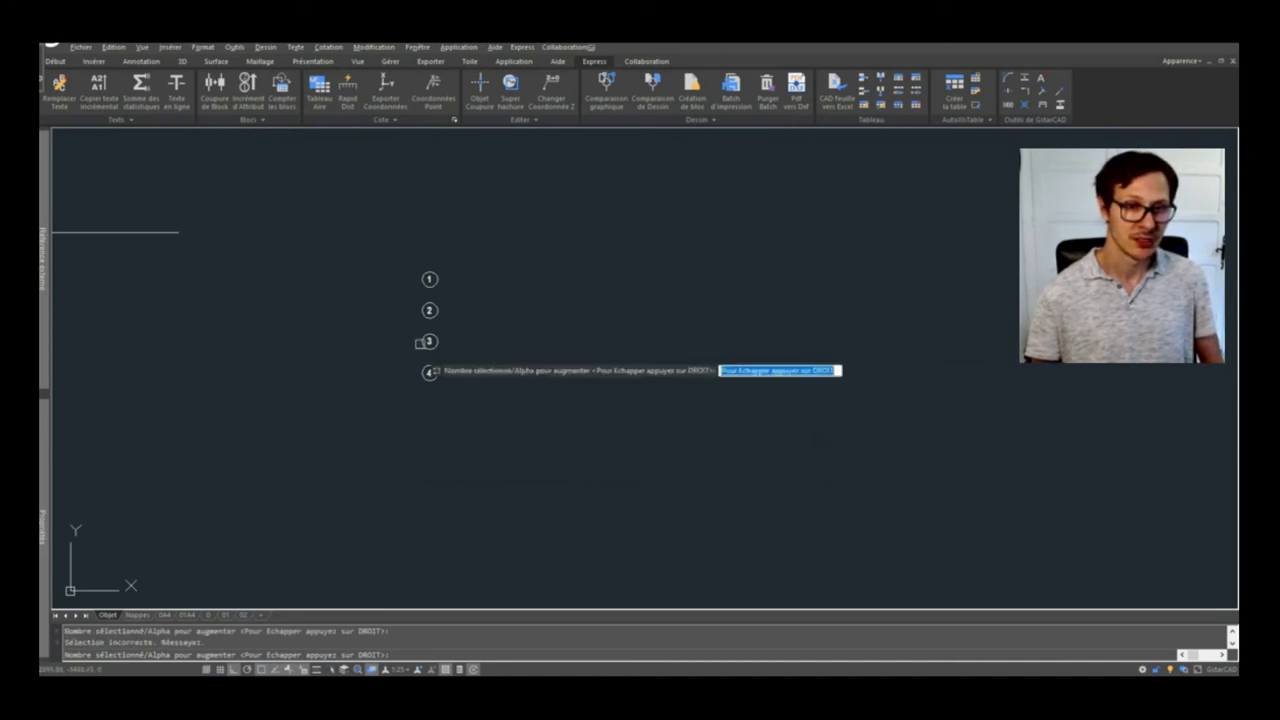
pyautogui.rightClick(500, 327)
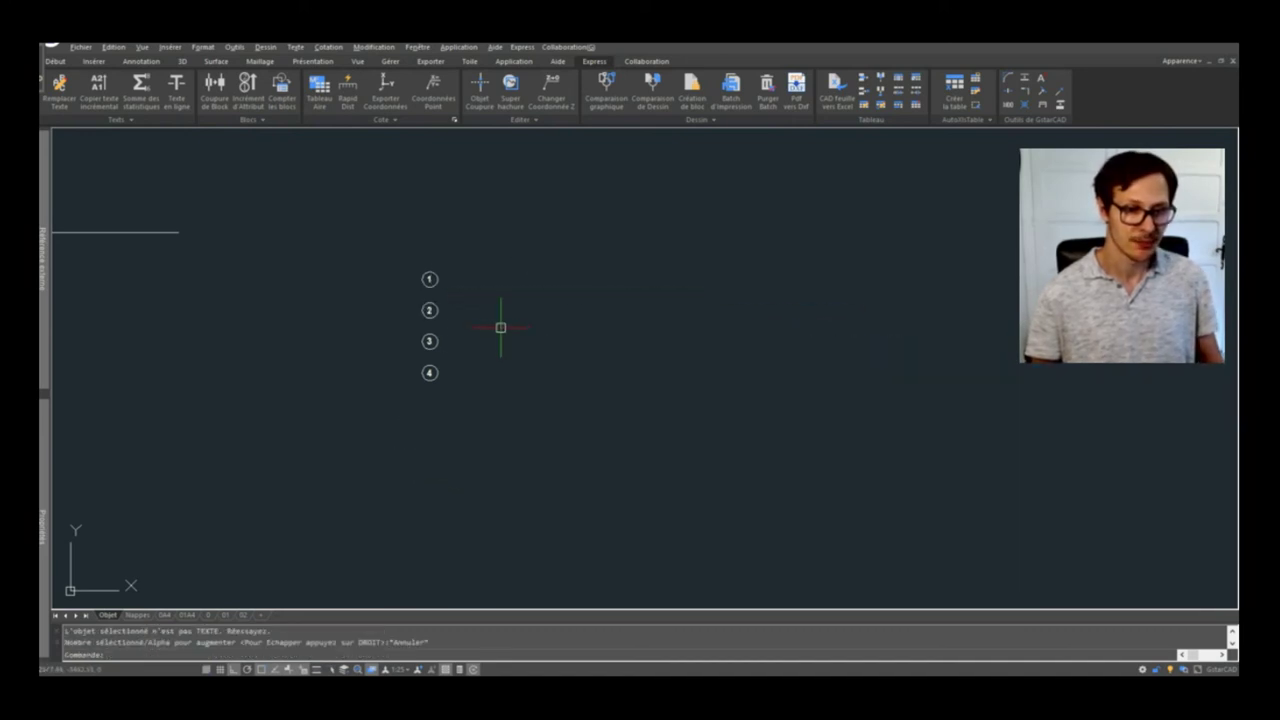
pyautogui.rightClick(500, 327)
pyautogui.click(545, 357)
pyautogui.click(547, 299)
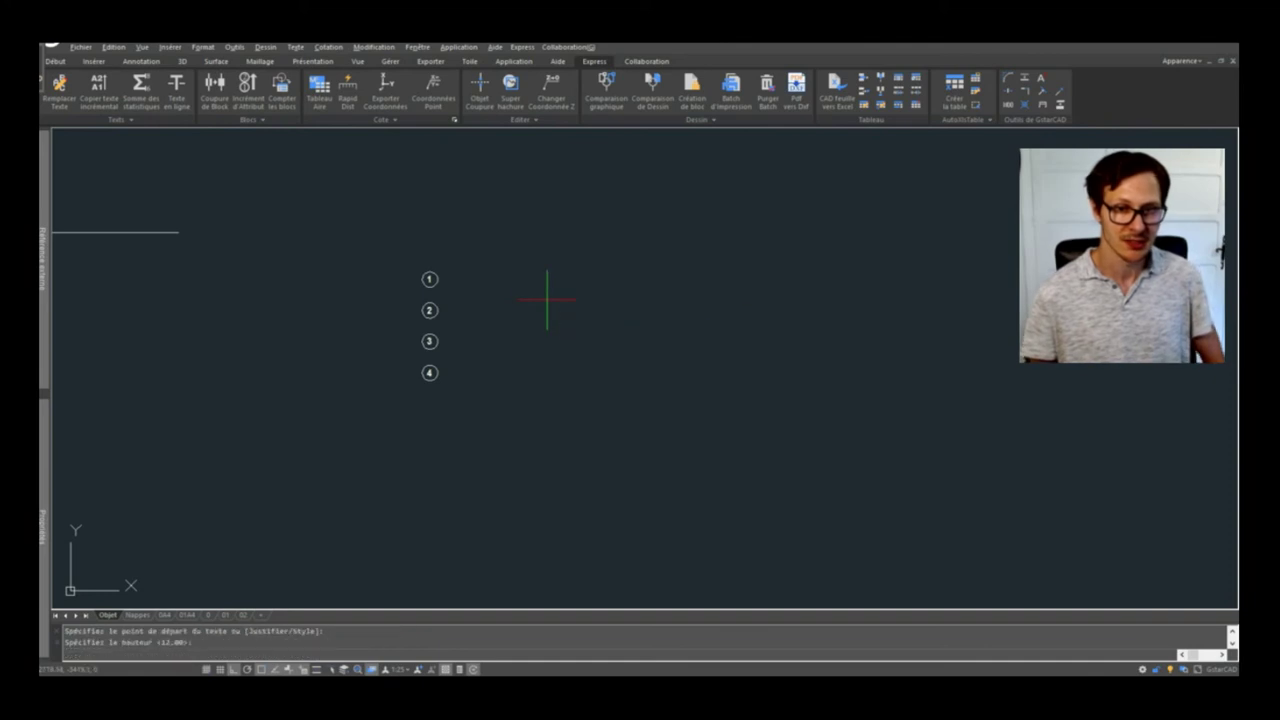
pyautogui.write('tes')
pyautogui.press('BackSpace')
pyautogui.press('Escape')
# Try copying with the copy mode options, then cancel the command
pyautogui.write('o')
pyautogui.press('Return')
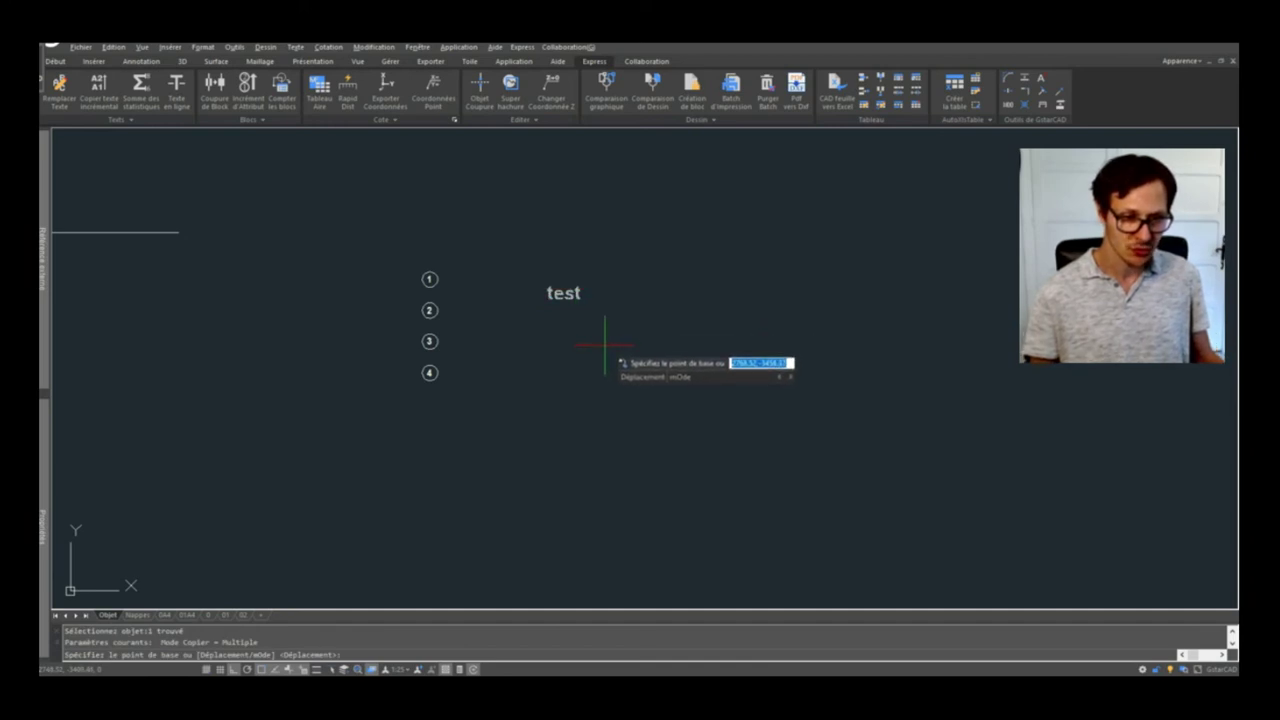
pyautogui.write('o')
pyautogui.press('Return')
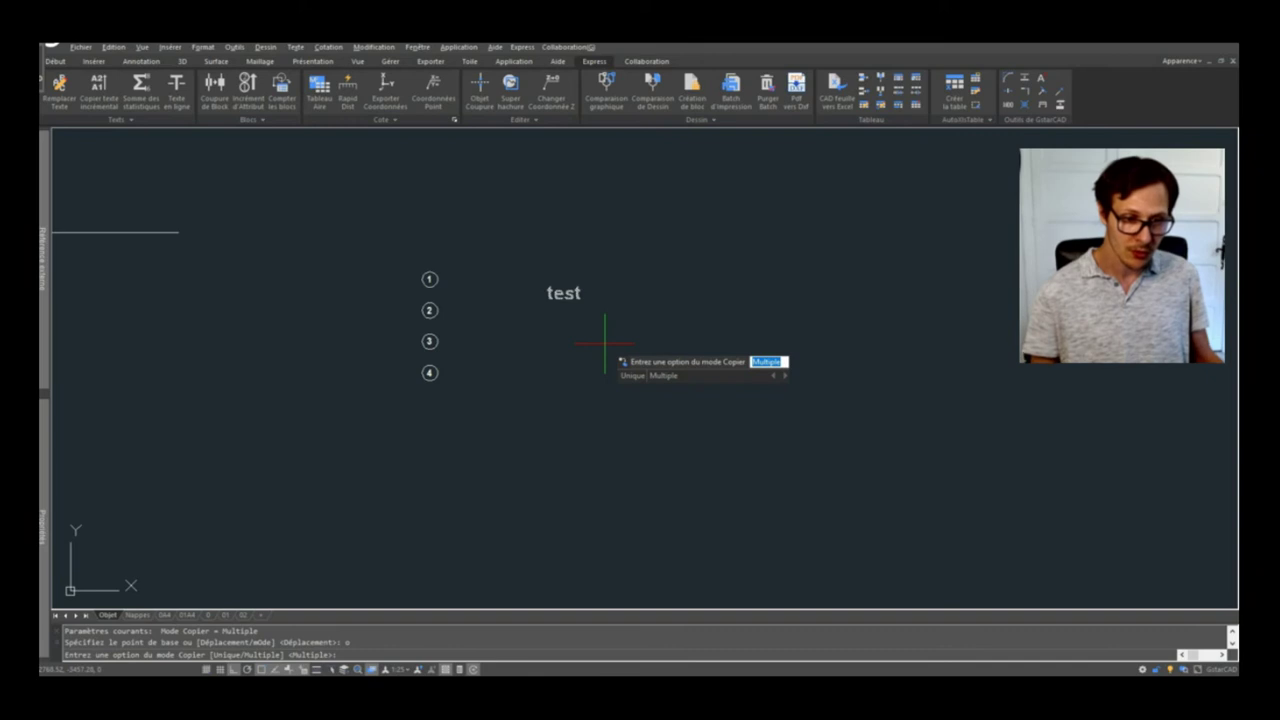
pyautogui.press('Escape')
# Copy the 'test' text to four points below, making a column of five
pyautogui.click(592, 276)
pyautogui.click(542, 337)
pyautogui.write('co')
pyautogui.press('Return')
pyautogui.click(631, 322)
pyautogui.click(631, 361)
pyautogui.click(631, 388)
pyautogui.click(632, 418)
pyautogui.click(632, 457)
pyautogui.press('Return')
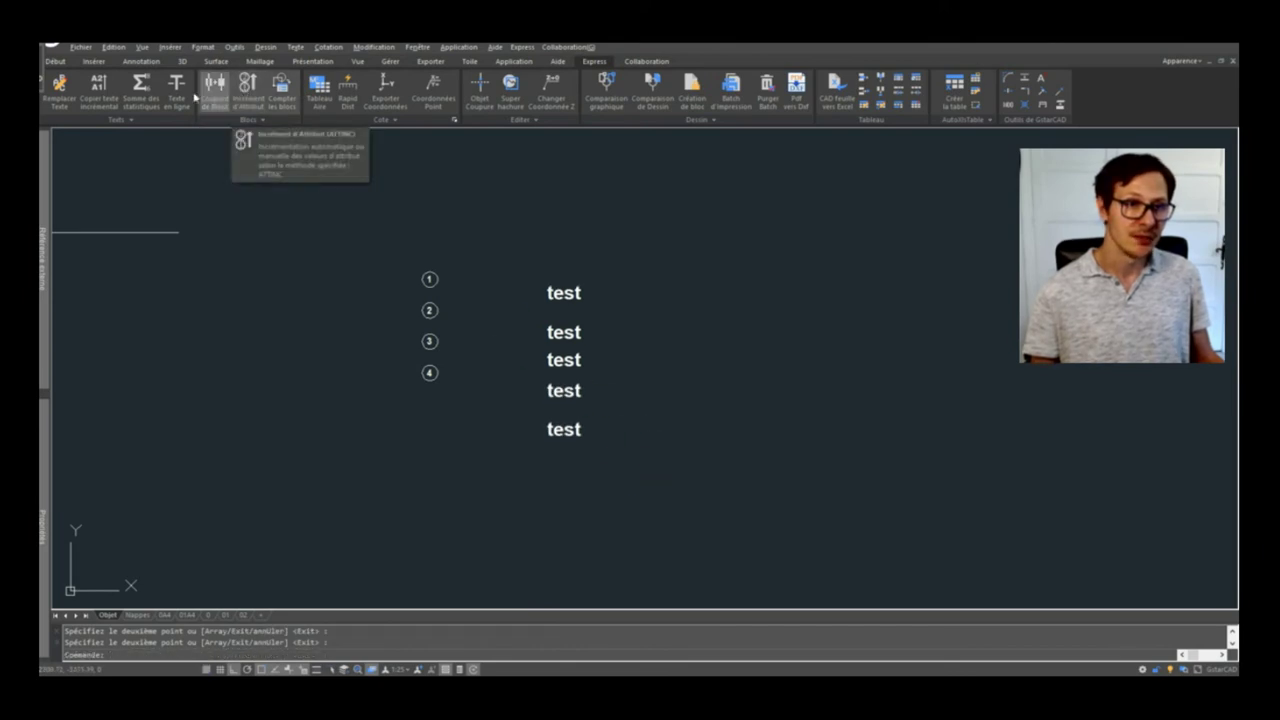
# Try Copier texte incrémental on the first test, placing four trial copies along the row
pyautogui.click(98, 90)
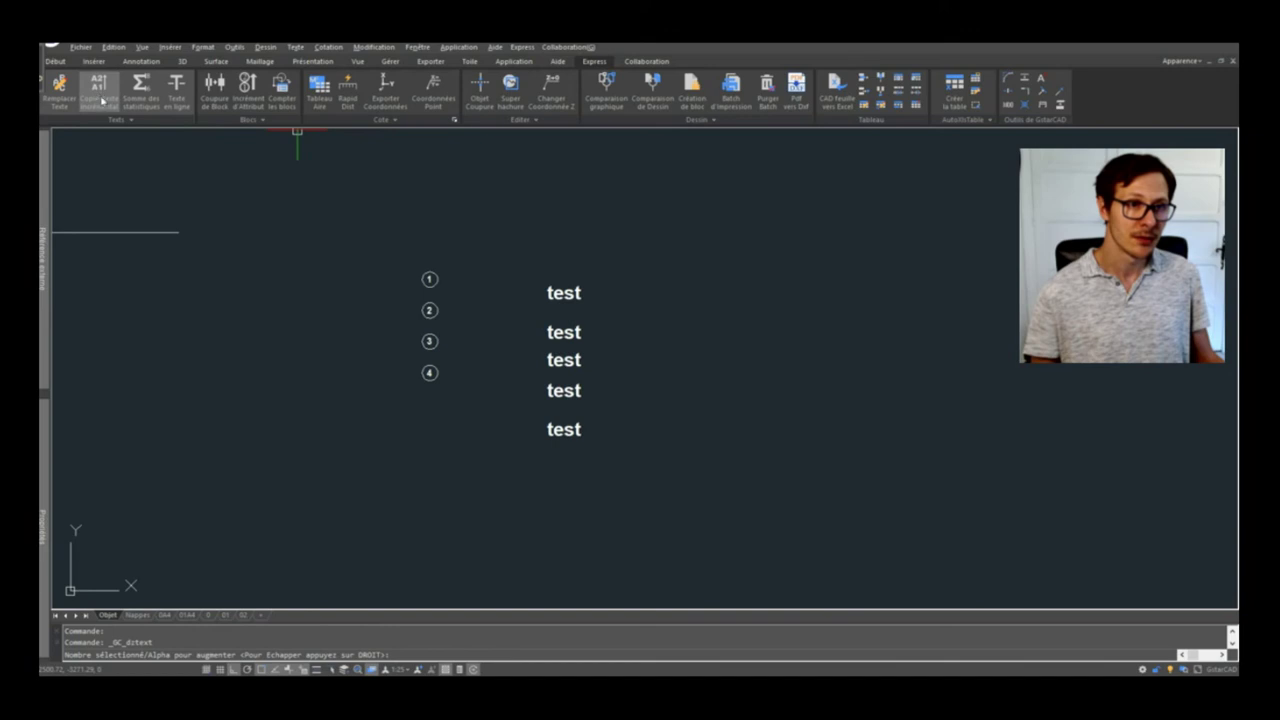
pyautogui.click(579, 297)
pyautogui.click(641, 322)
pyautogui.click(717, 335)
pyautogui.click(785, 350)
pyautogui.click(860, 357)
pyautogui.press('Escape')
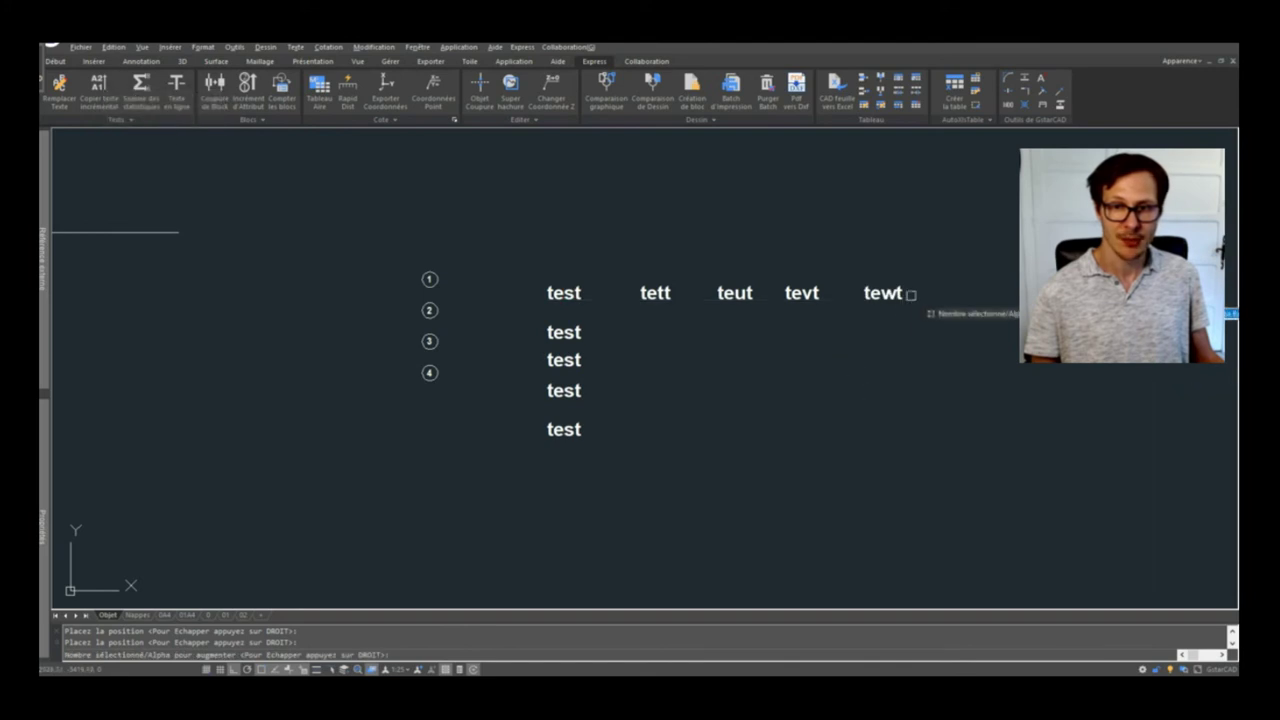
# Delete the trial copies and change the first test text to 1
pyautogui.click(916, 248)
pyautogui.click(630, 305)
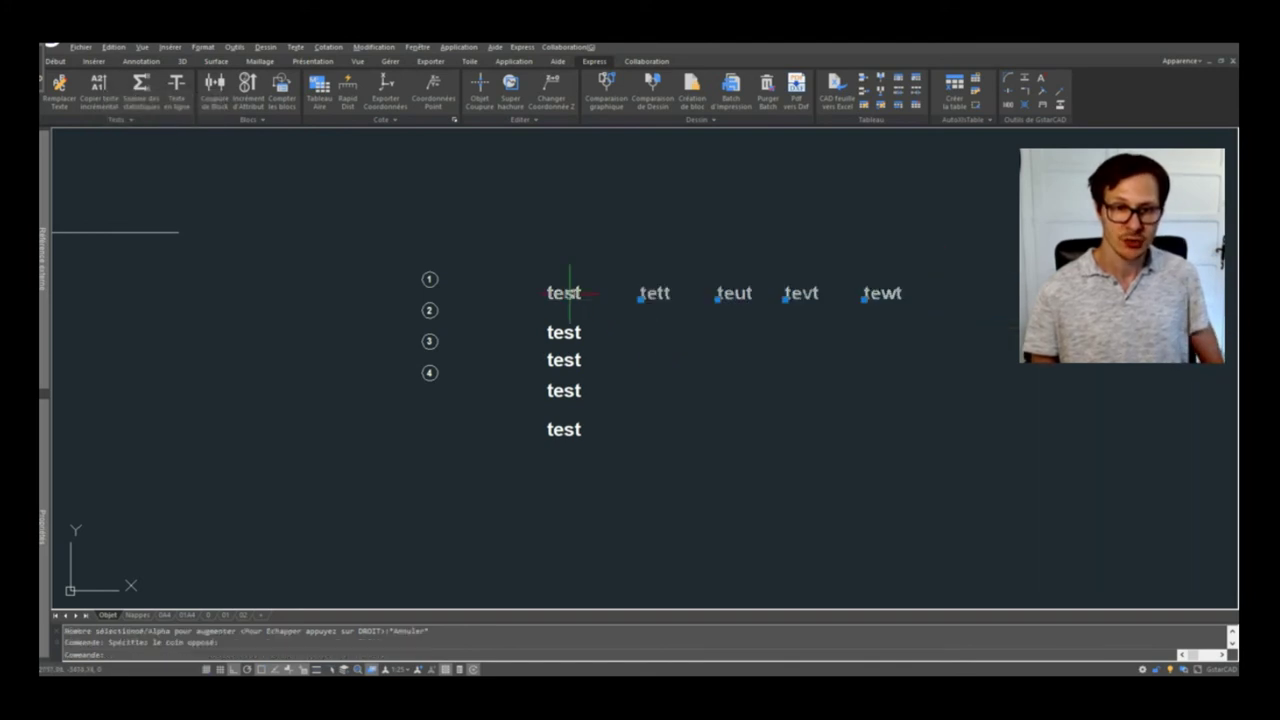
pyautogui.press('Delete')
pyautogui.doubleClick(564, 293)
pyautogui.write('1')
pyautogui.click(606, 266)
pyautogui.press('Escape')
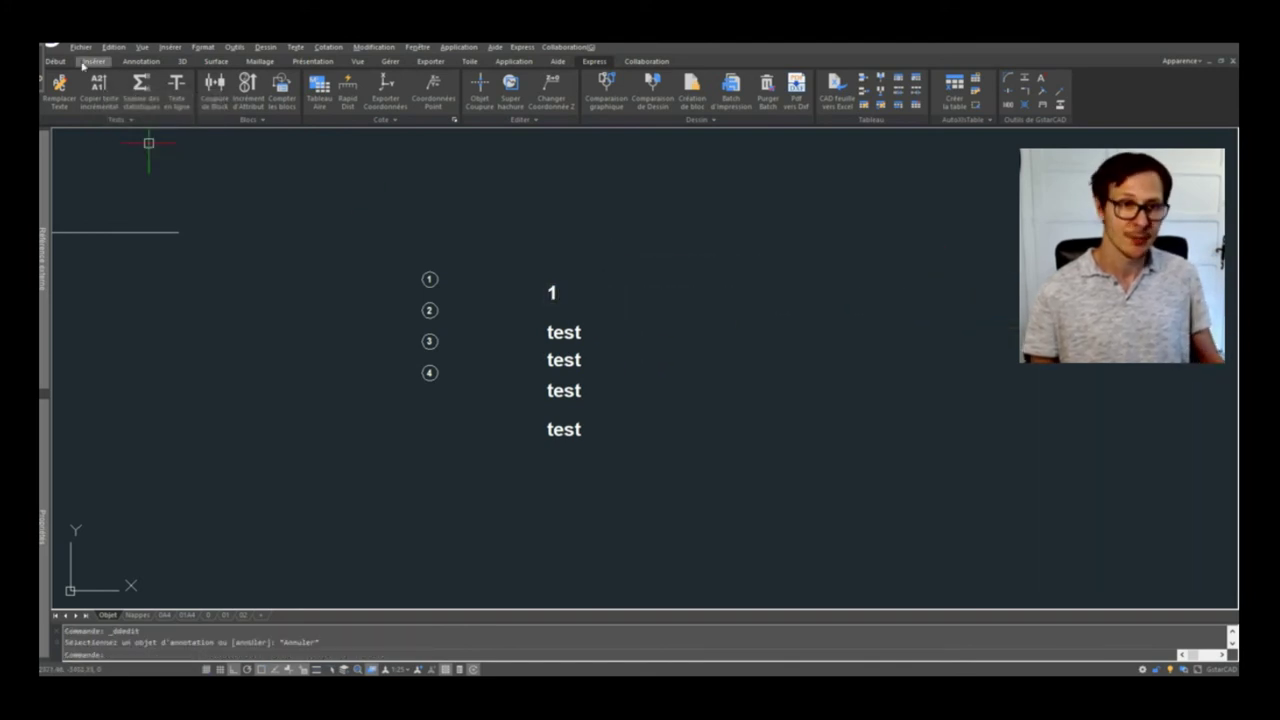
# Increment-copy 1 along the row to place the numbers 2 through 9
pyautogui.click(98, 93)
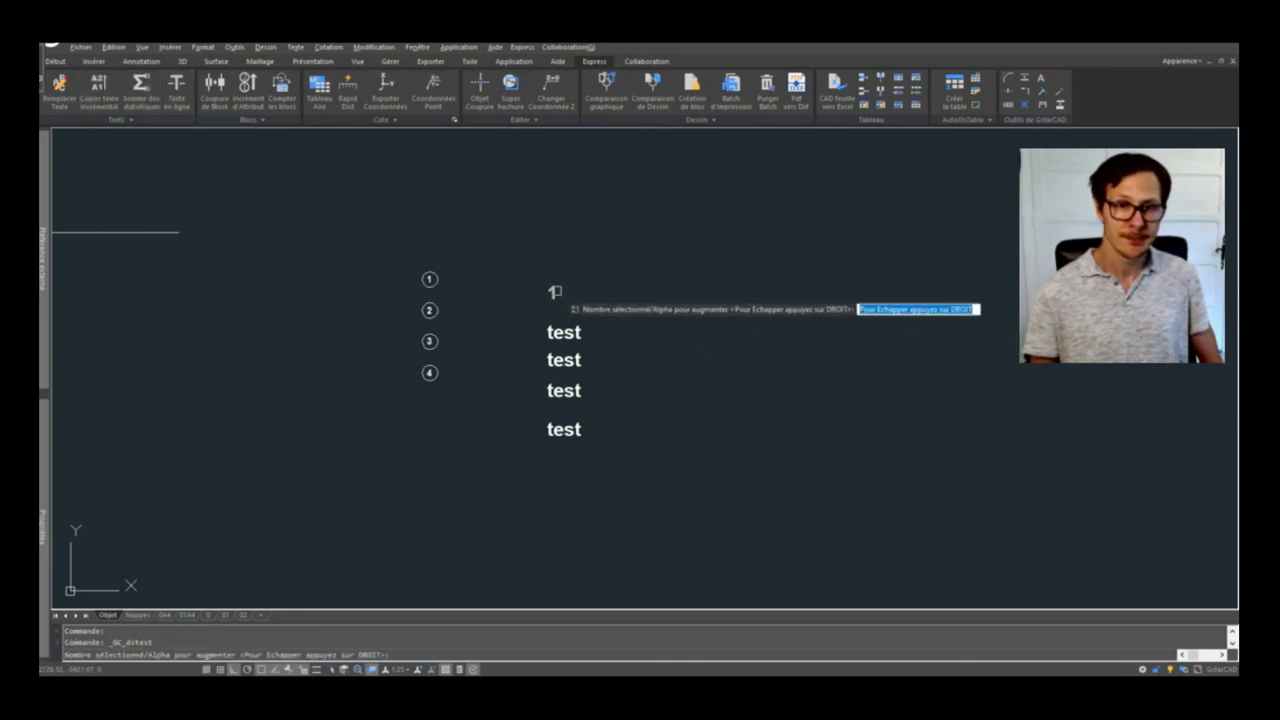
pyautogui.click(552, 292)
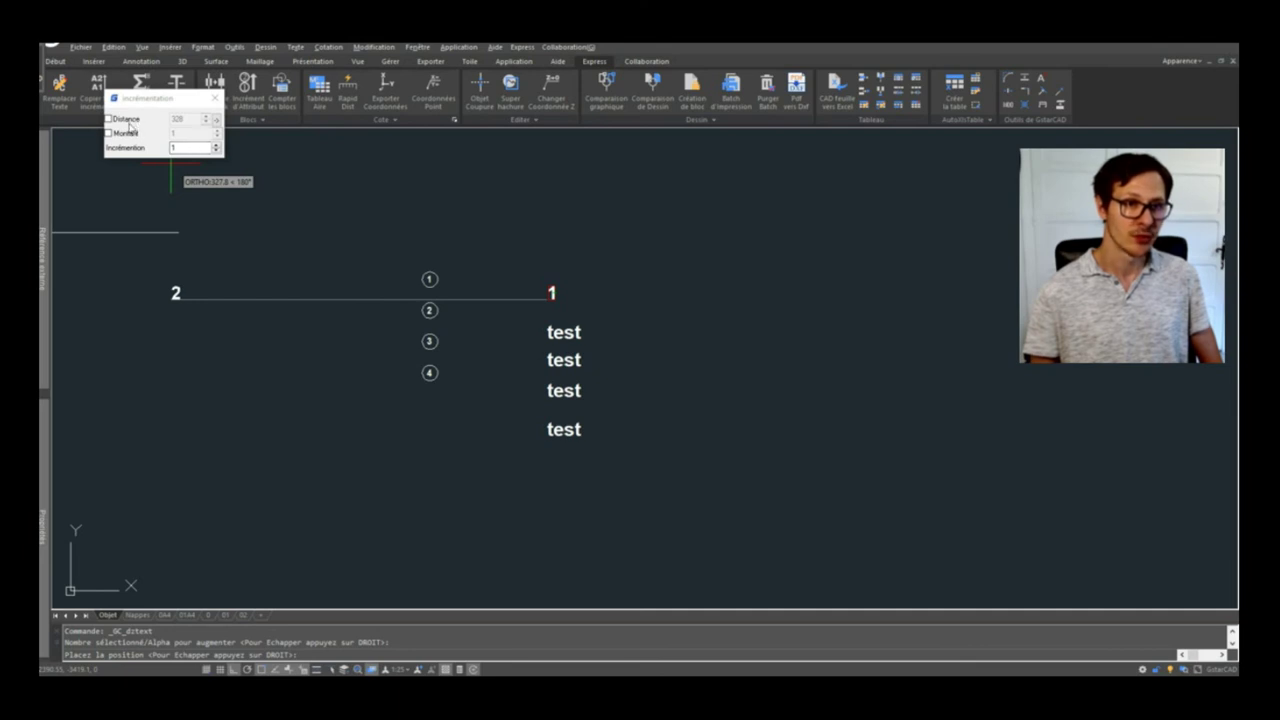
pyautogui.click(635, 330)
pyautogui.click(709, 330)
pyautogui.click(768, 330)
pyautogui.click(818, 330)
pyautogui.click(883, 330)
pyautogui.click(928, 330)
pyautogui.click(1014, 330)
pyautogui.click(1103, 330)
pyautogui.click(791, 397)
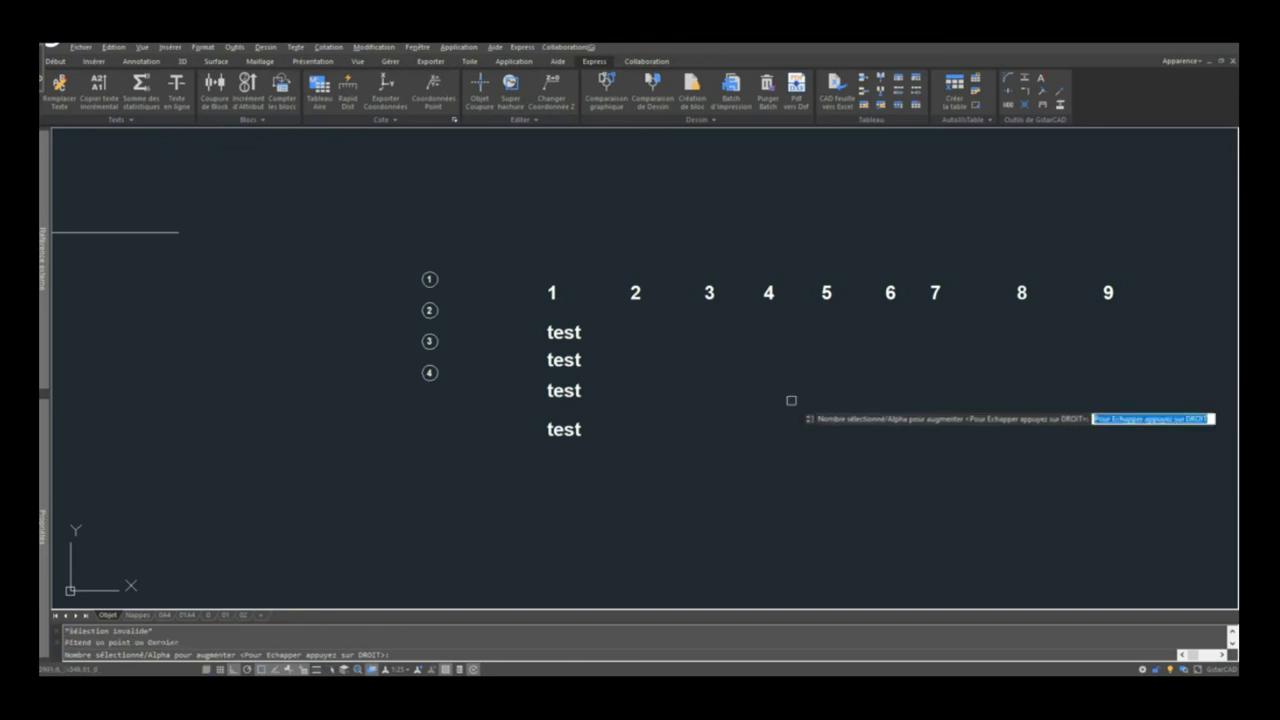
pyautogui.press('Escape')
# Cancel the stray line command and recentre the view on the numbers and labels
pyautogui.write('l')
pyautogui.press('Return')
pyautogui.click(700, 390)
pyautogui.press('Escape')
pyautogui.moveTo(1029, 328); pyautogui.dragTo(680, 326, button='middle')
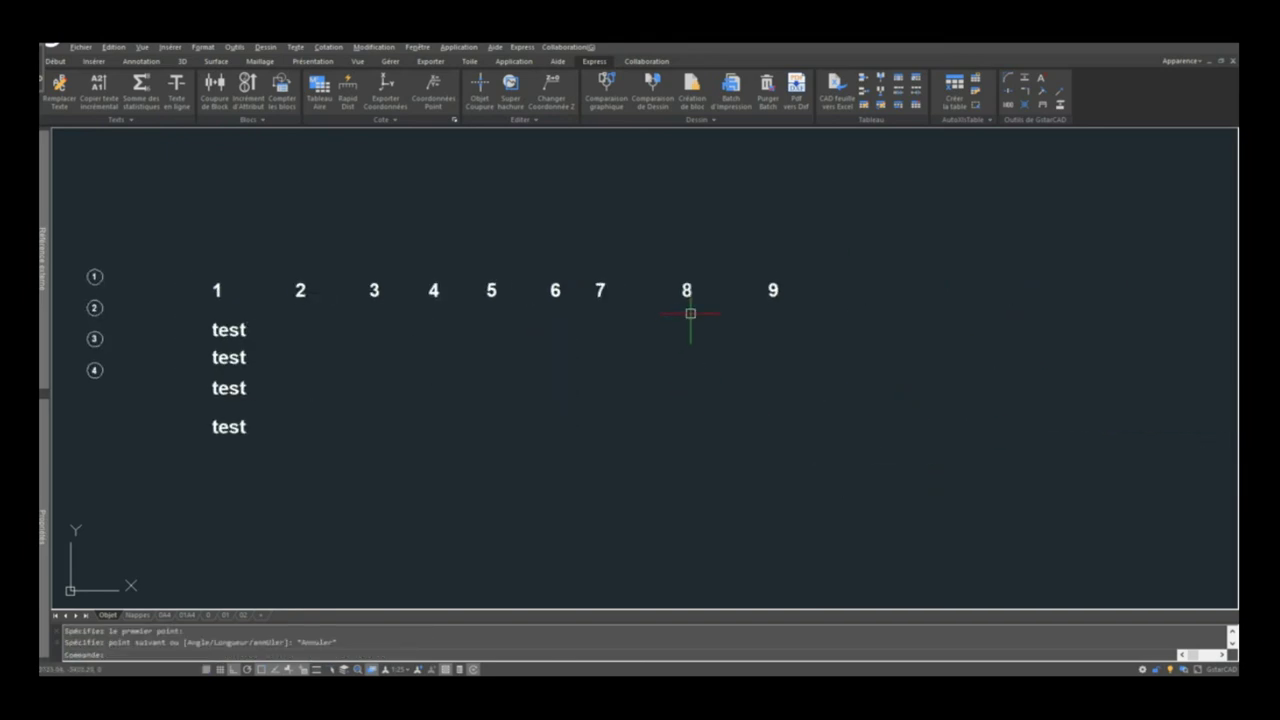
pyautogui.moveTo(572, 296); pyautogui.dragTo(708, 328, button='middle')
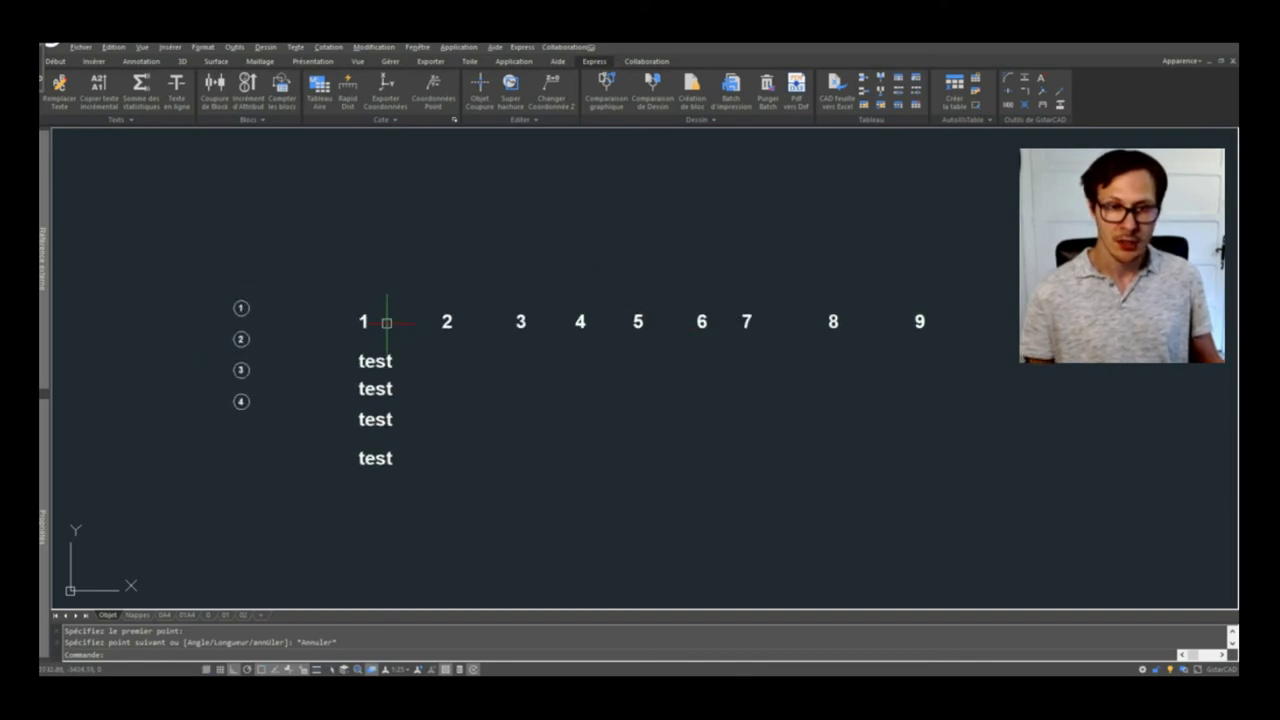
pyautogui.moveTo(649, 415); pyautogui.dragTo(732, 400, button='middle')
pyautogui.scroll(-2, 522, 385)
pyautogui.press('Escape')
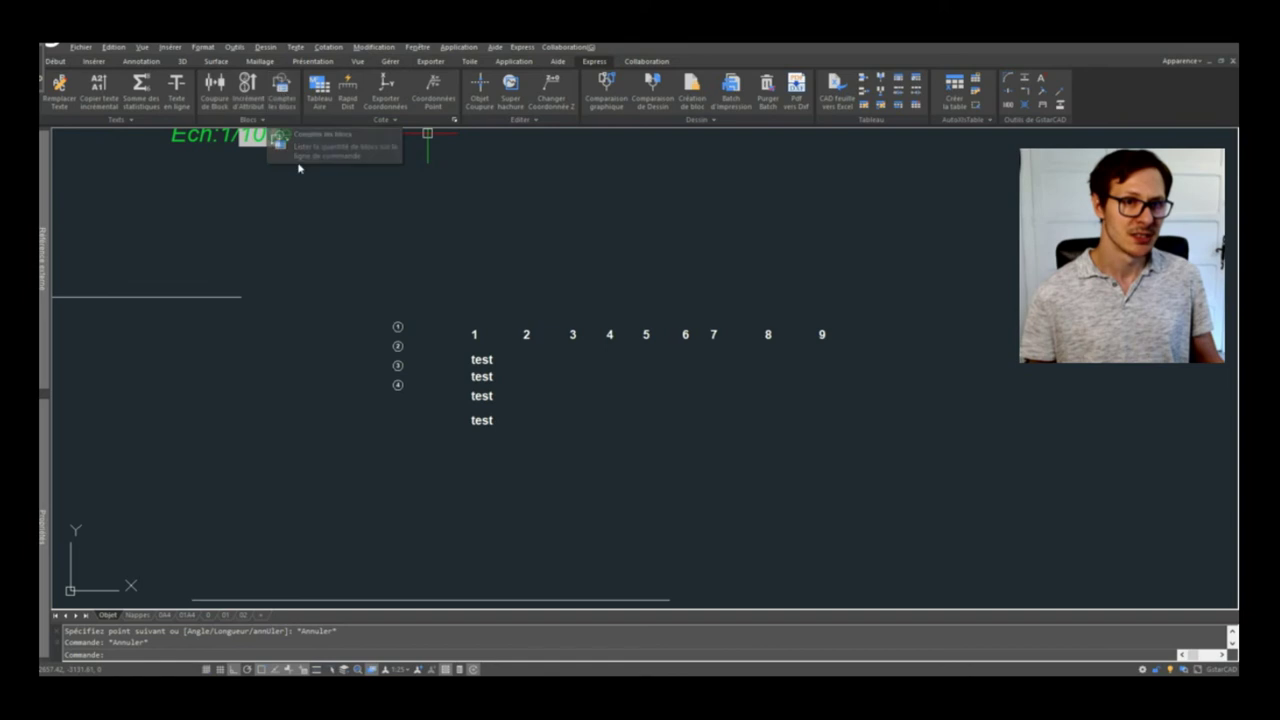
# Count the circled labels with Compter les blocs (four PASTILLE REPERE v2), then zoom out to the sheet
pyautogui.click(283, 95)
pyautogui.moveTo(757, 329); pyautogui.dragTo(964, 329, button='middle')
pyautogui.click(634, 314)
pyautogui.click(543, 500)
pyautogui.press('Return')
pyautogui.click(526, 467)
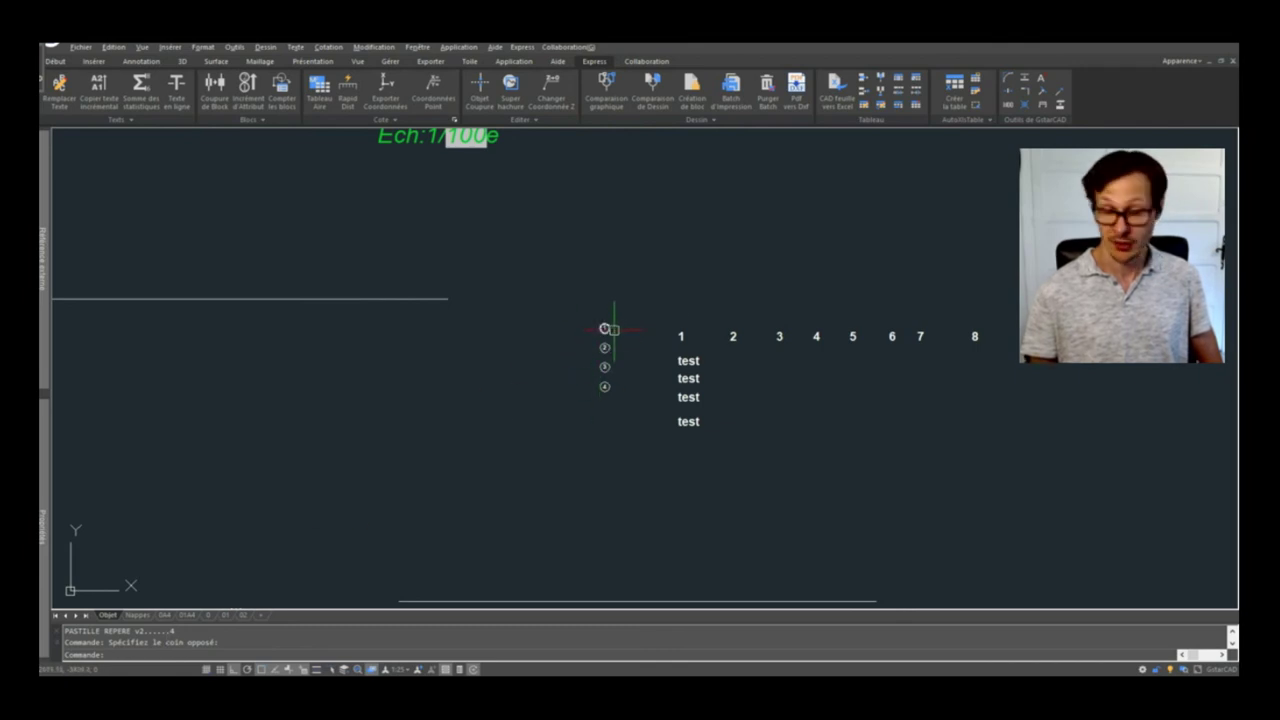
pyautogui.scroll(-2, 669, 340)
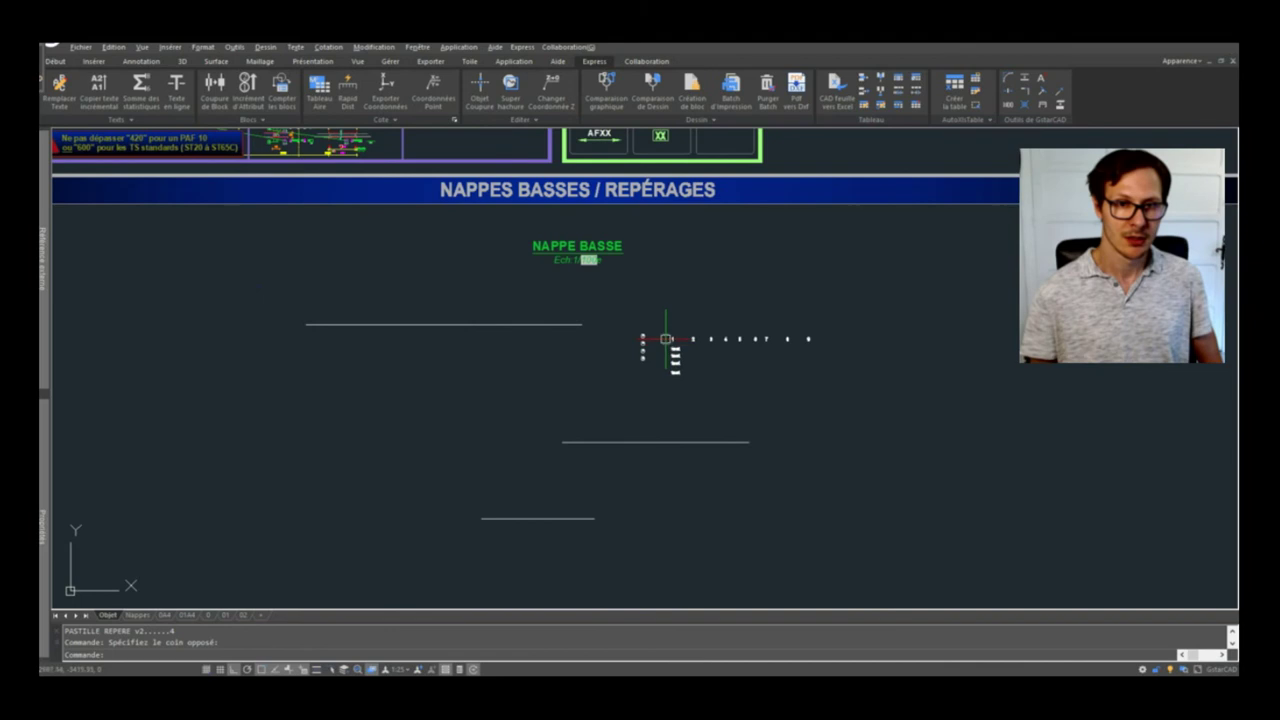
pyautogui.scroll(2, 666, 339)
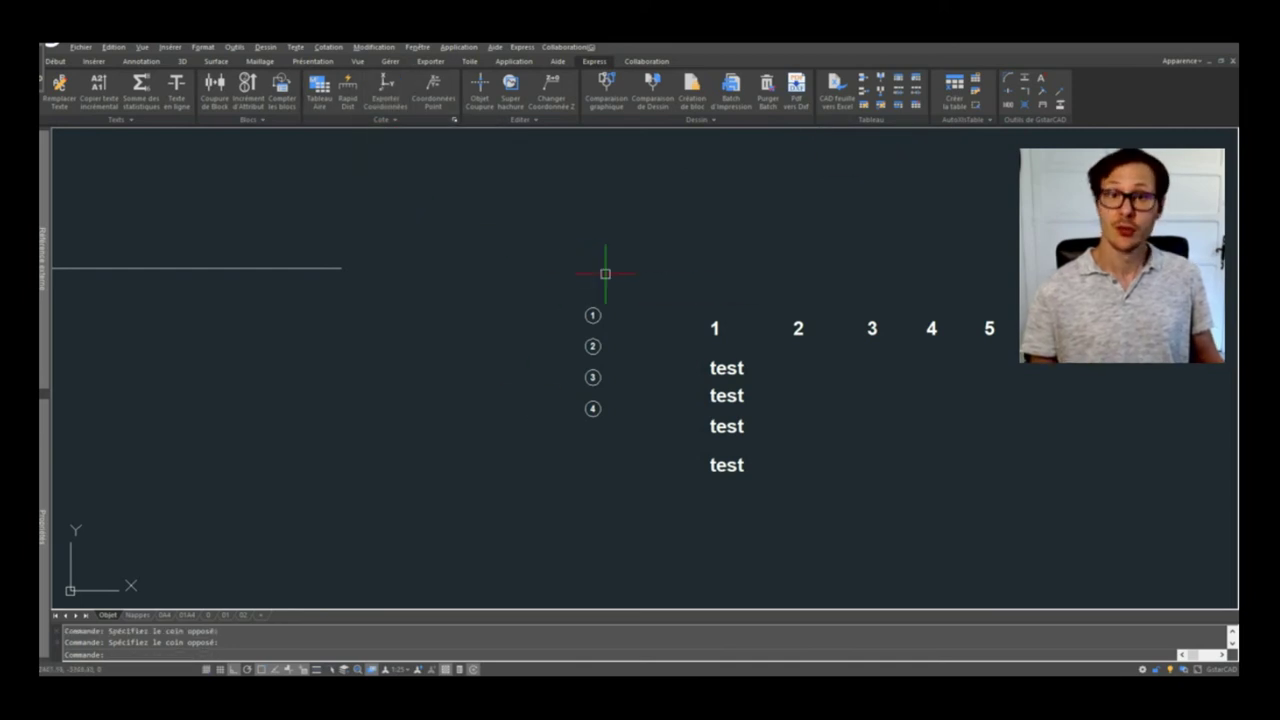
pyautogui.scroll(-4, 646, 331)
pyautogui.scroll(-4, 632, 332)
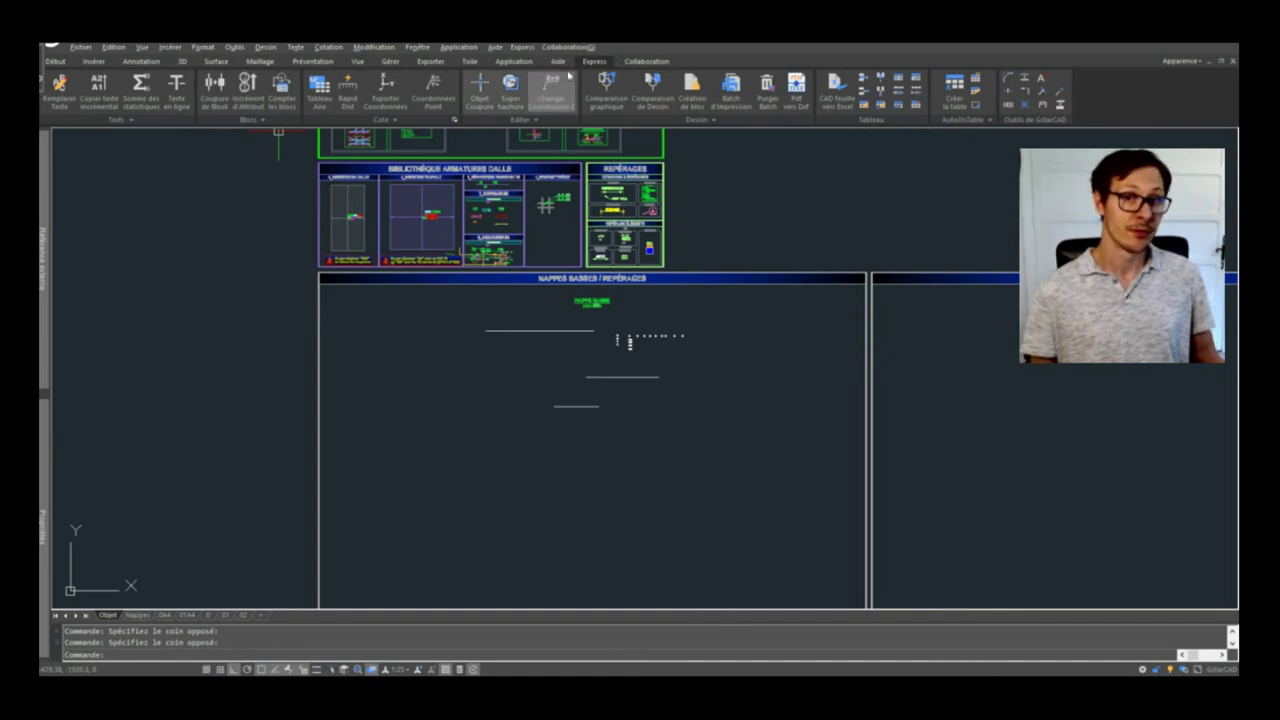
# Switch to the Début tab and select the REPÉRAGES library block to inspect it
pyautogui.click(55, 61)
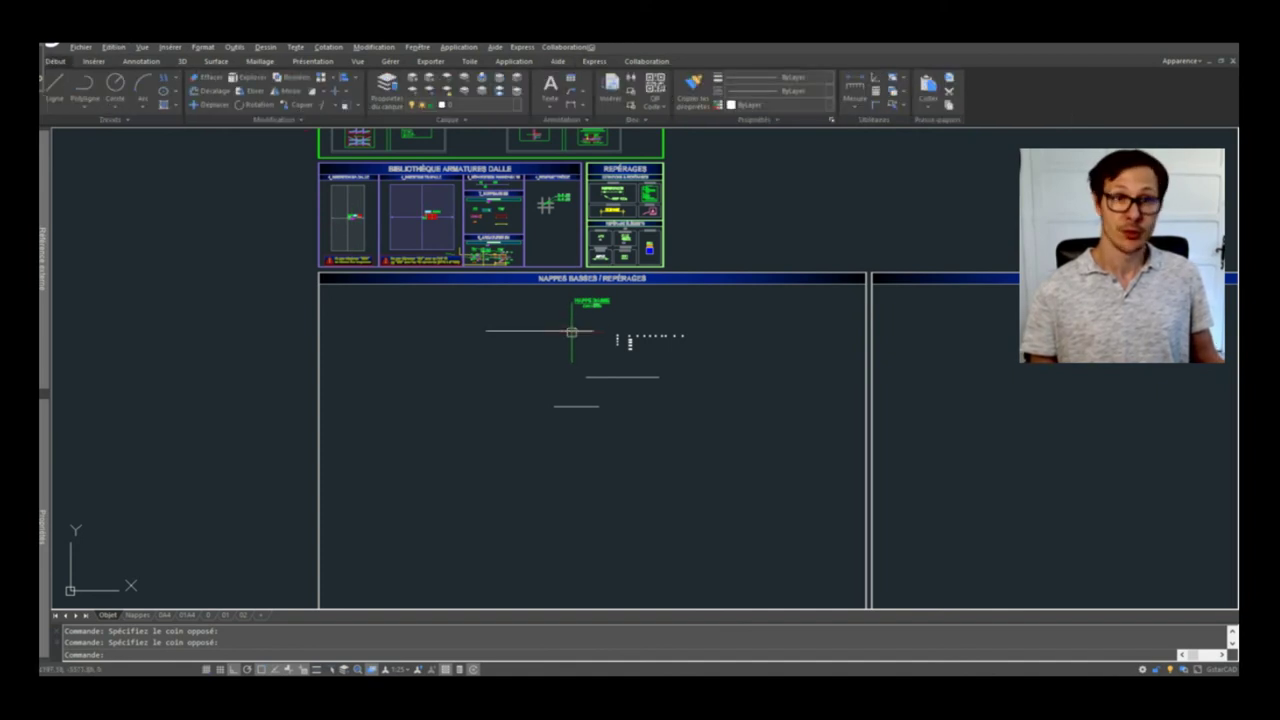
pyautogui.moveTo(625, 257); pyautogui.dragTo(643, 307, button='middle')
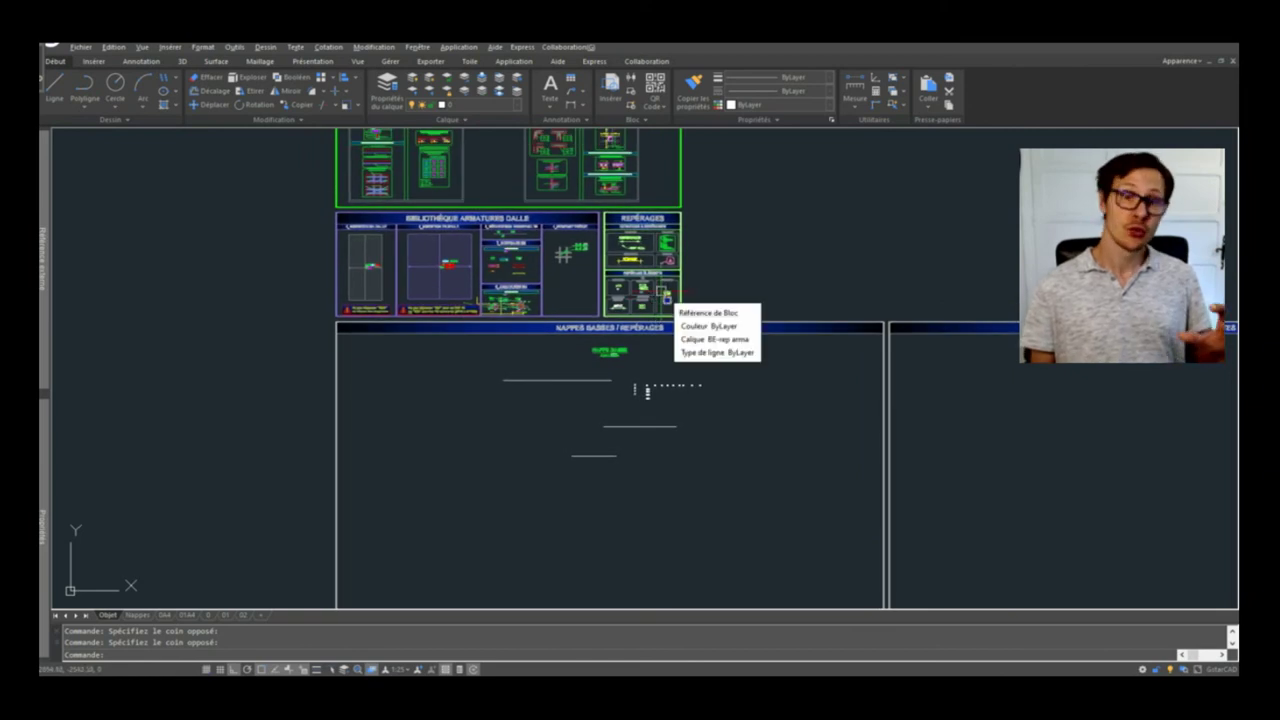
pyautogui.click(664, 294)
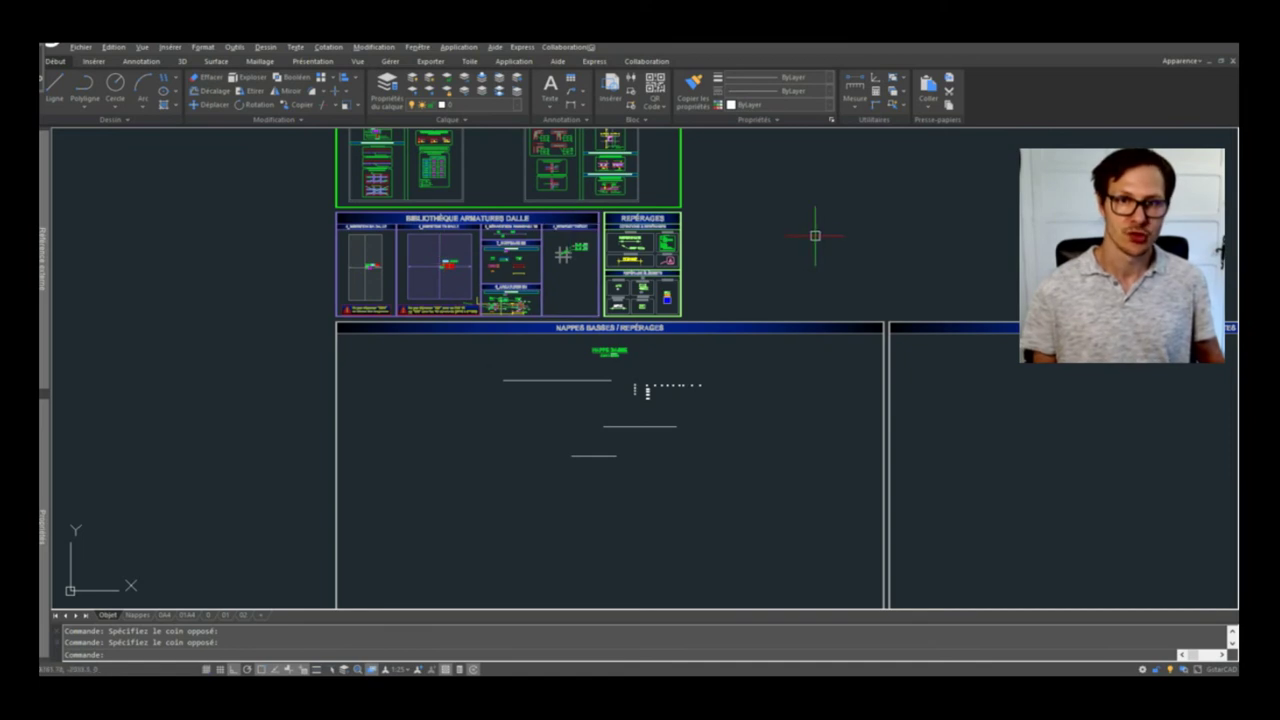
pyautogui.moveTo(808, 425); pyautogui.dragTo(781, 390, button='middle')
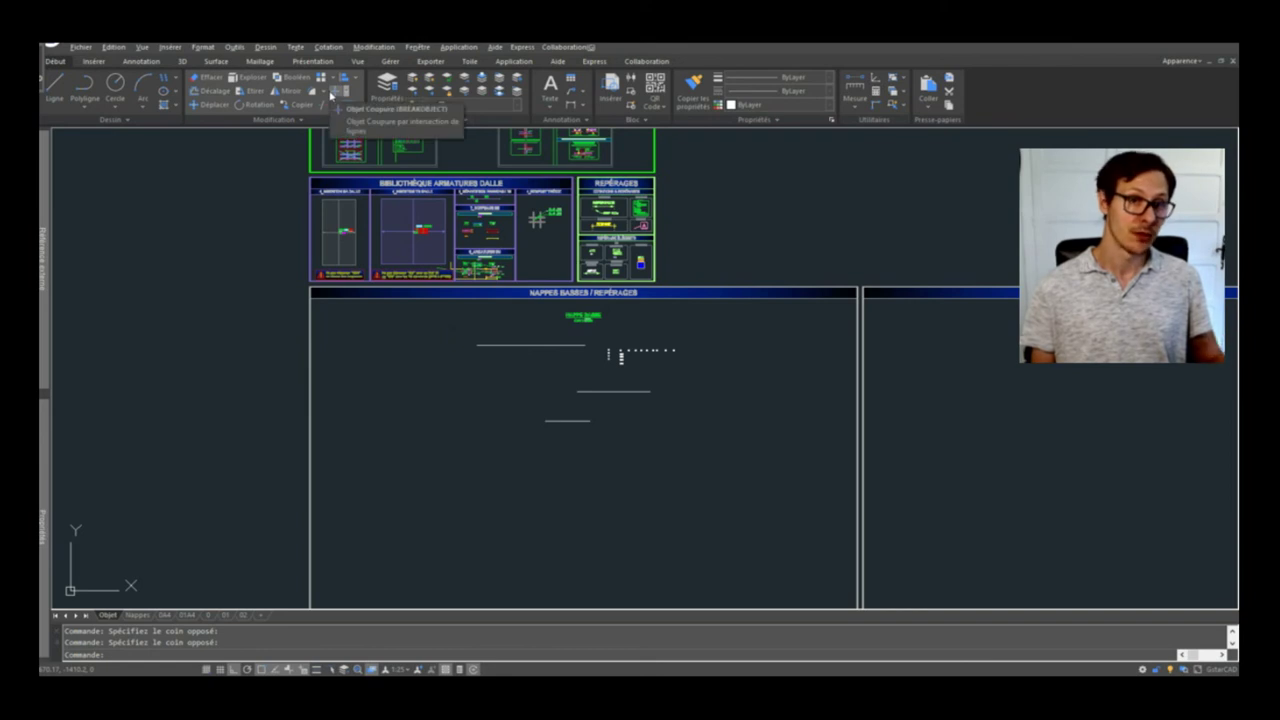
# Expand the Modification panel on the Début tab to reveal its slide-out tools
pyautogui.click(277, 121)
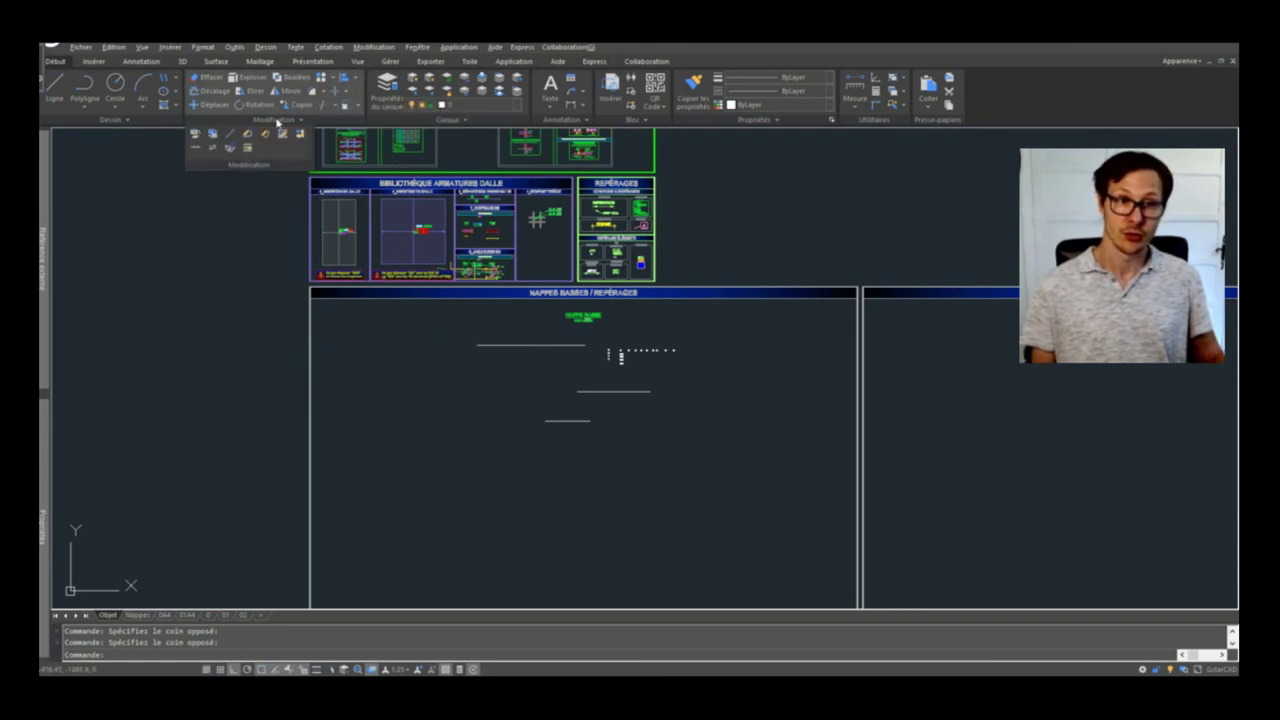